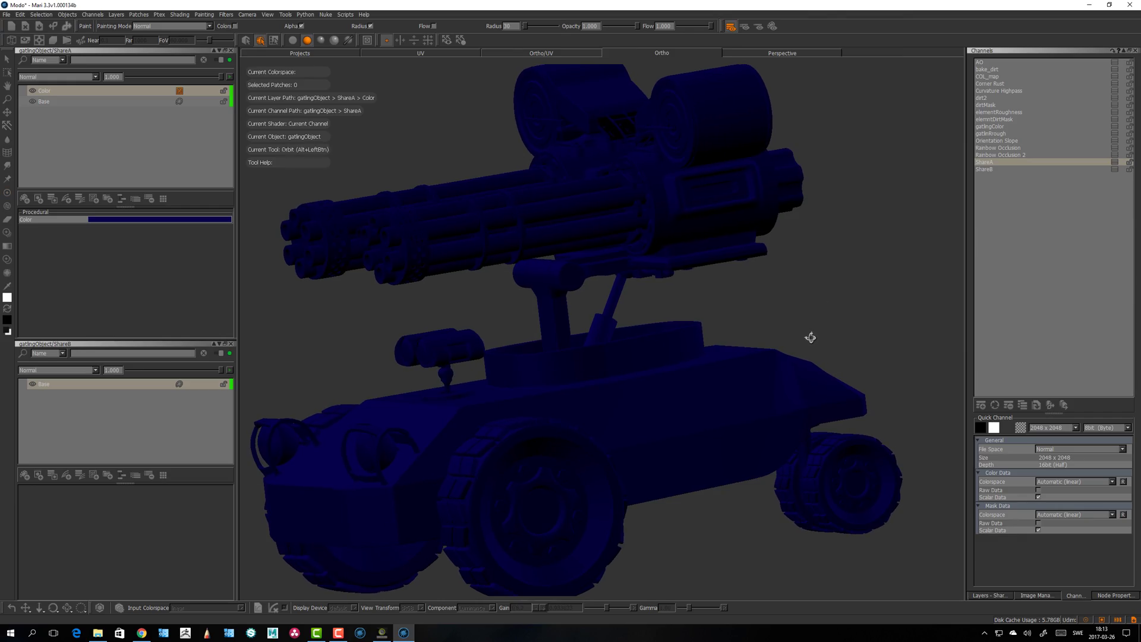
Step: Inspect the vehicle from both side views and three-quarter, comparing ShareB against ShareA
alt+drag(810, 337, 818, 331)
key(p)
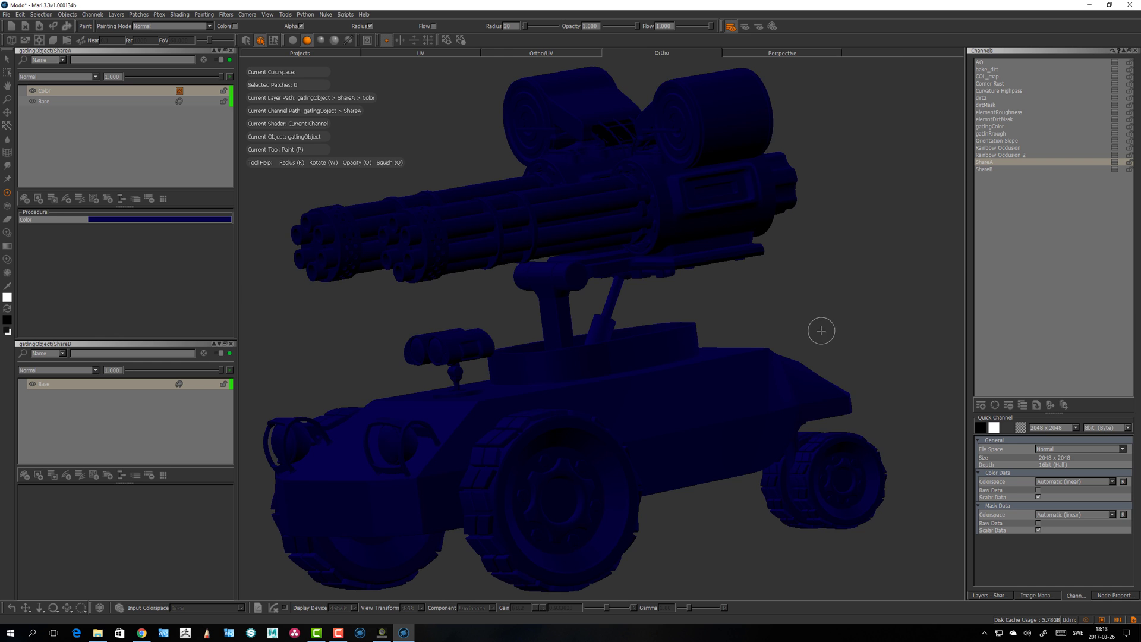
key(Right)
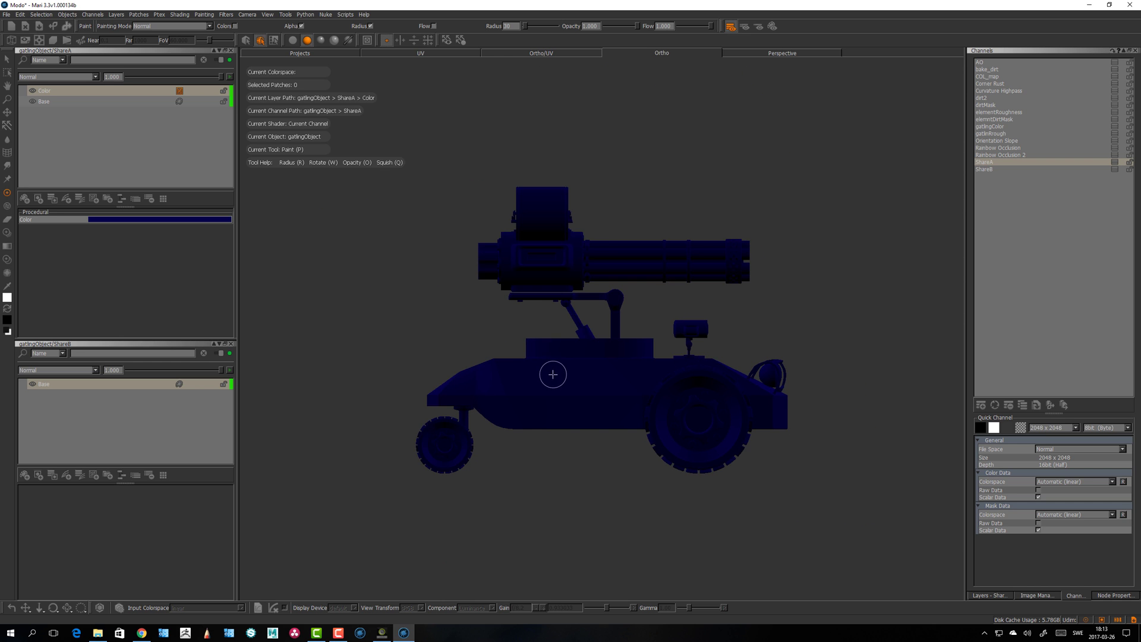
key(Right)
key(Right)
mouse_move(563, 412)
alt+mouse_down()
mouse_move(578, 381)
mouse_move(593, 405)
alt+mouse_up()
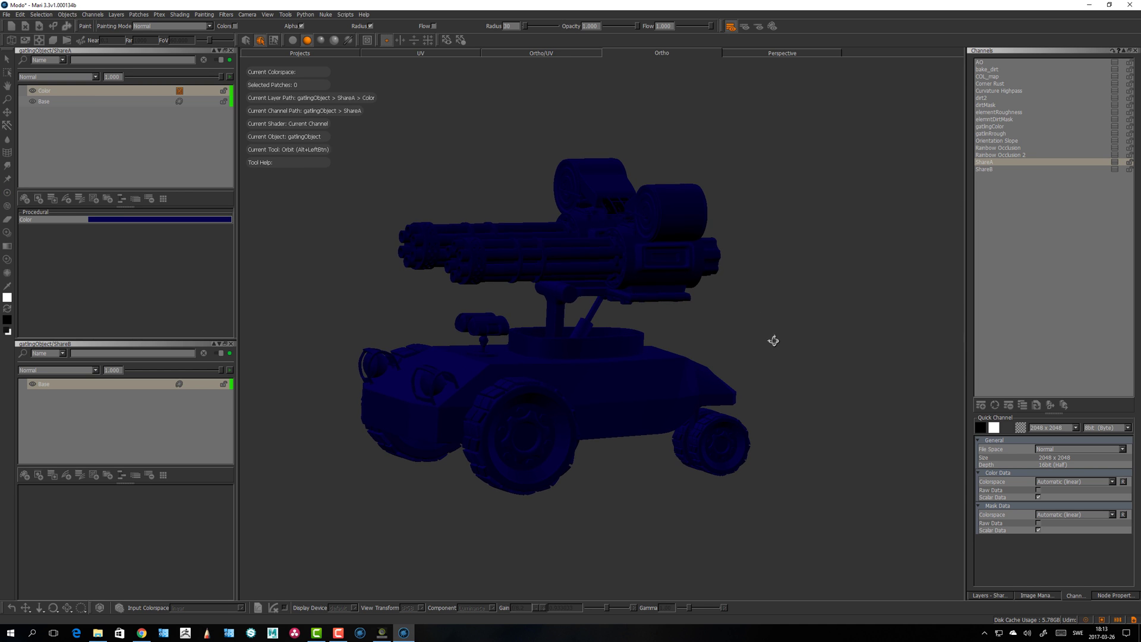
alt+drag(773, 339, 523, 276)
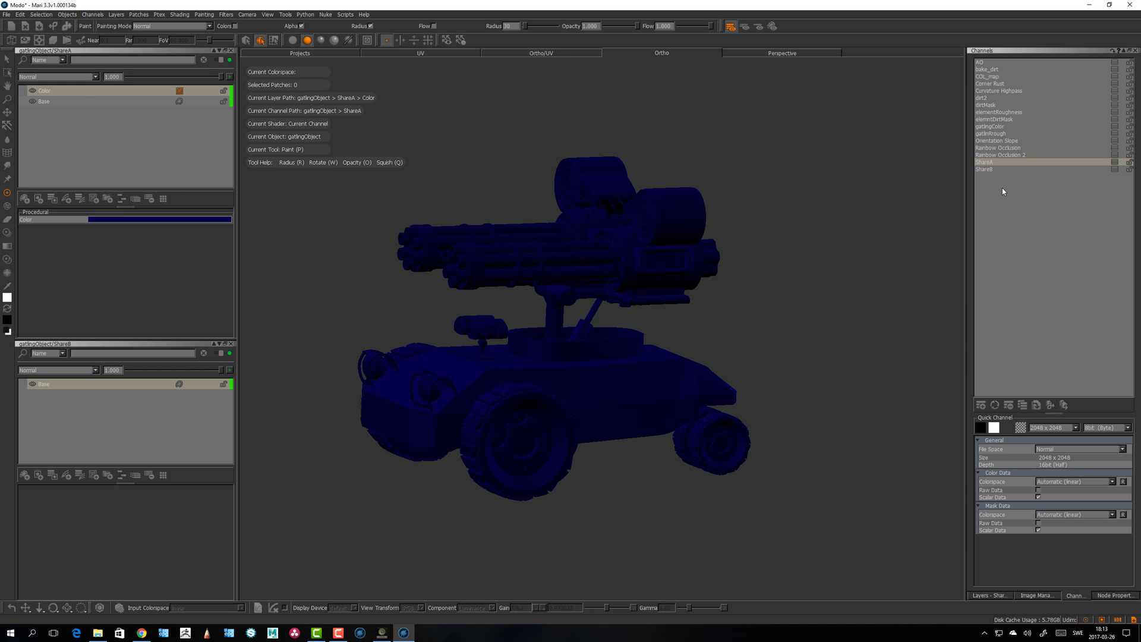
click(991, 170)
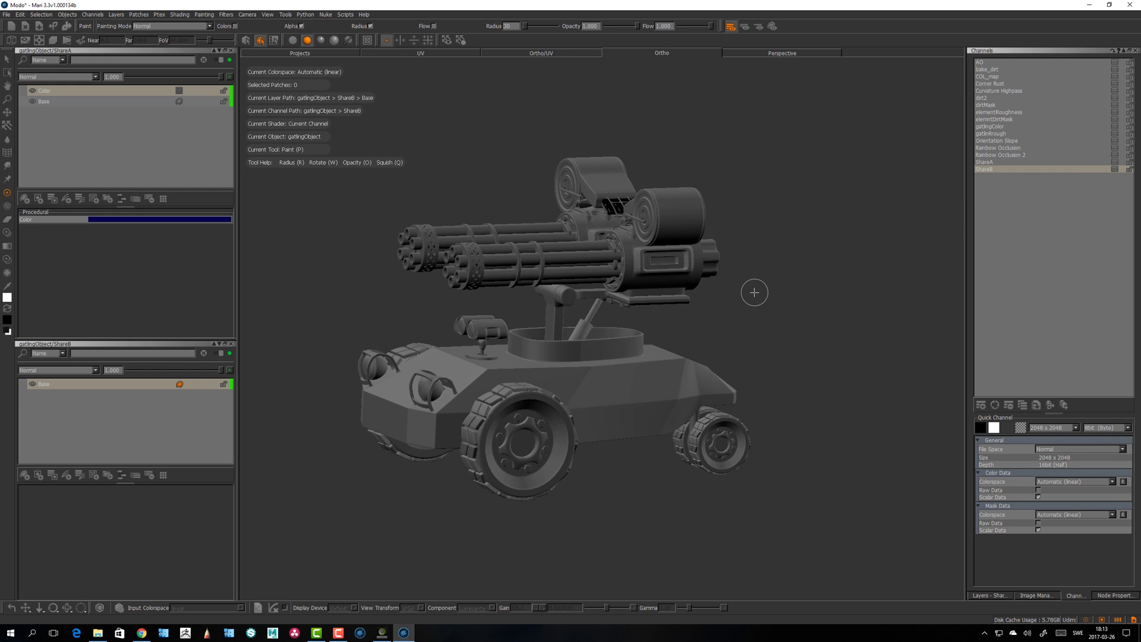
click(986, 163)
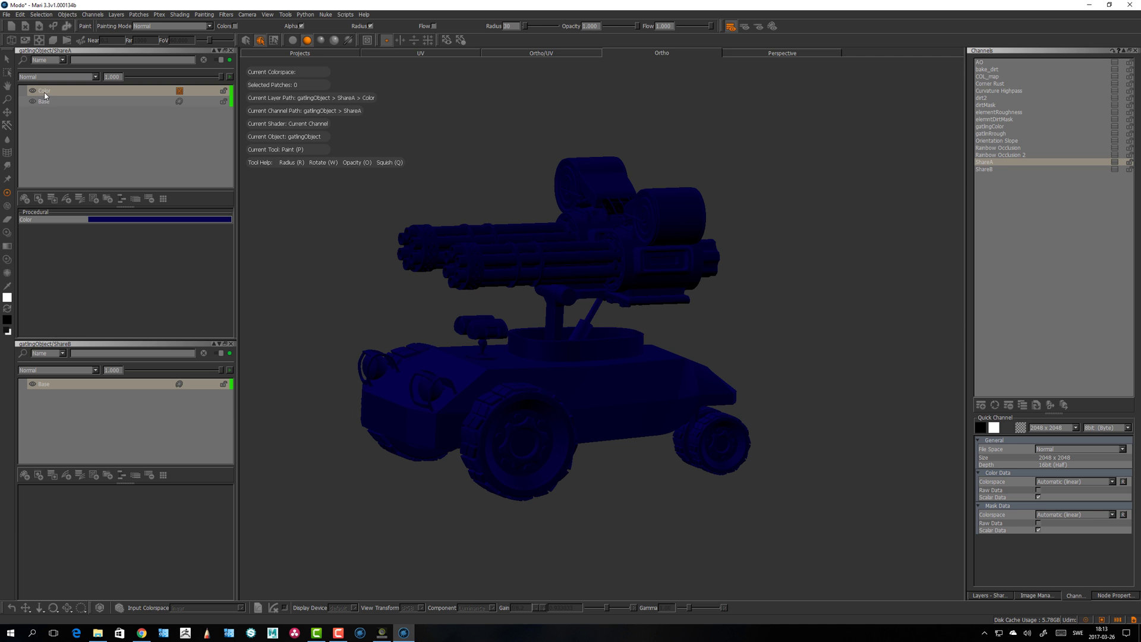
Step: Add a Cloud procedural layer above the Color layer in ShareA
click(47, 93)
key(Tab)
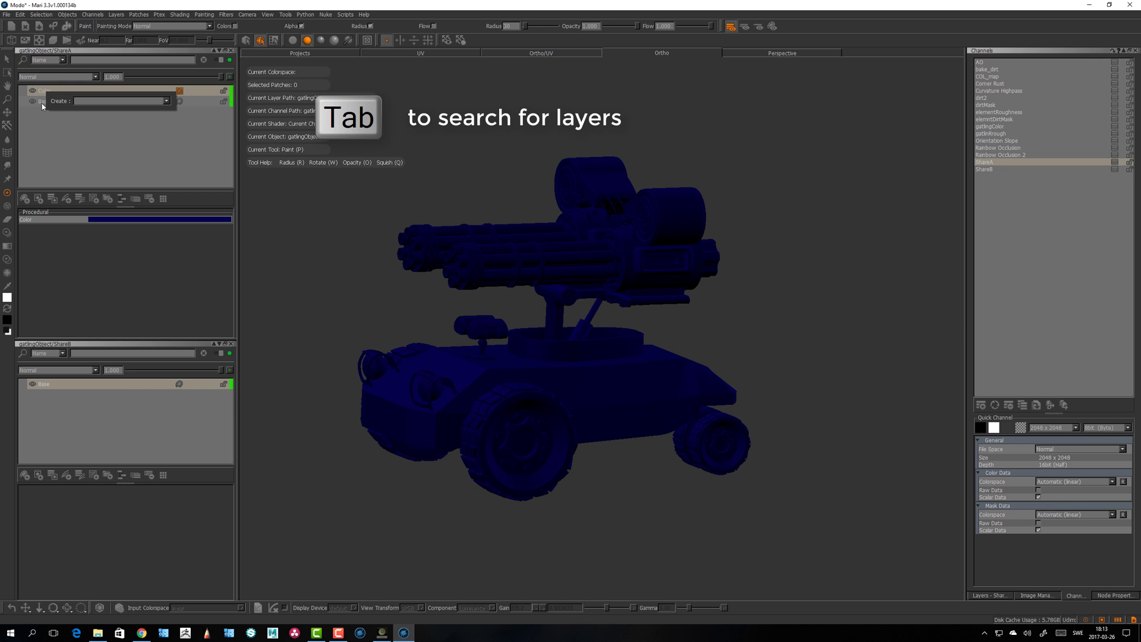
text(cloud)
key(Return)
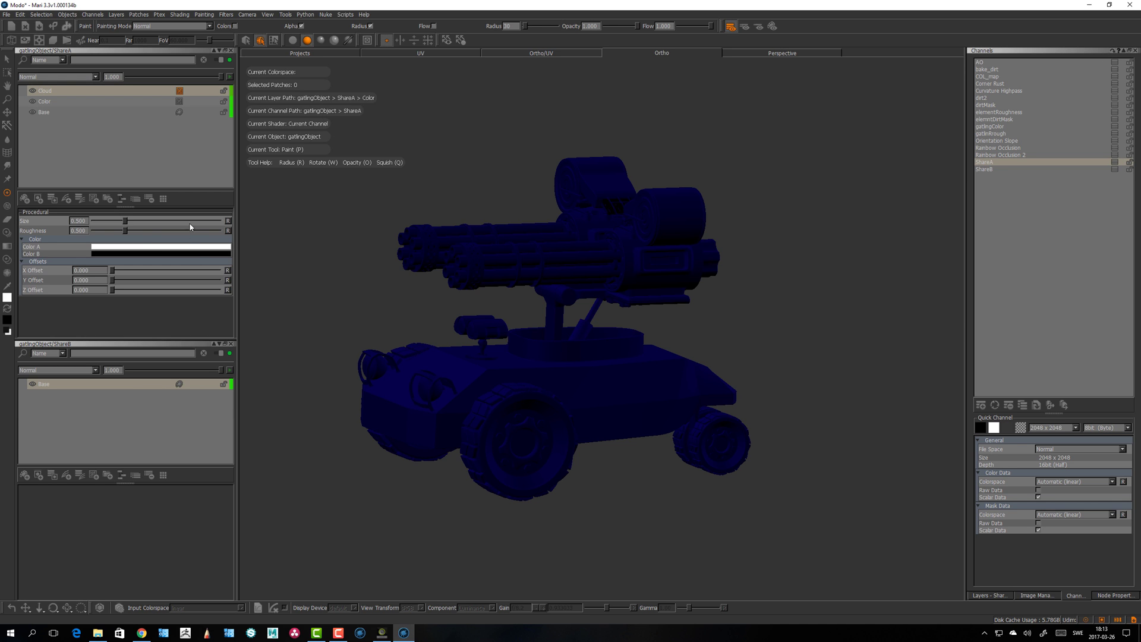
click(56, 92)
Step: Add an Axis Projection layer and assign the Grungemaps012 image to its Image slot
key(Tab)
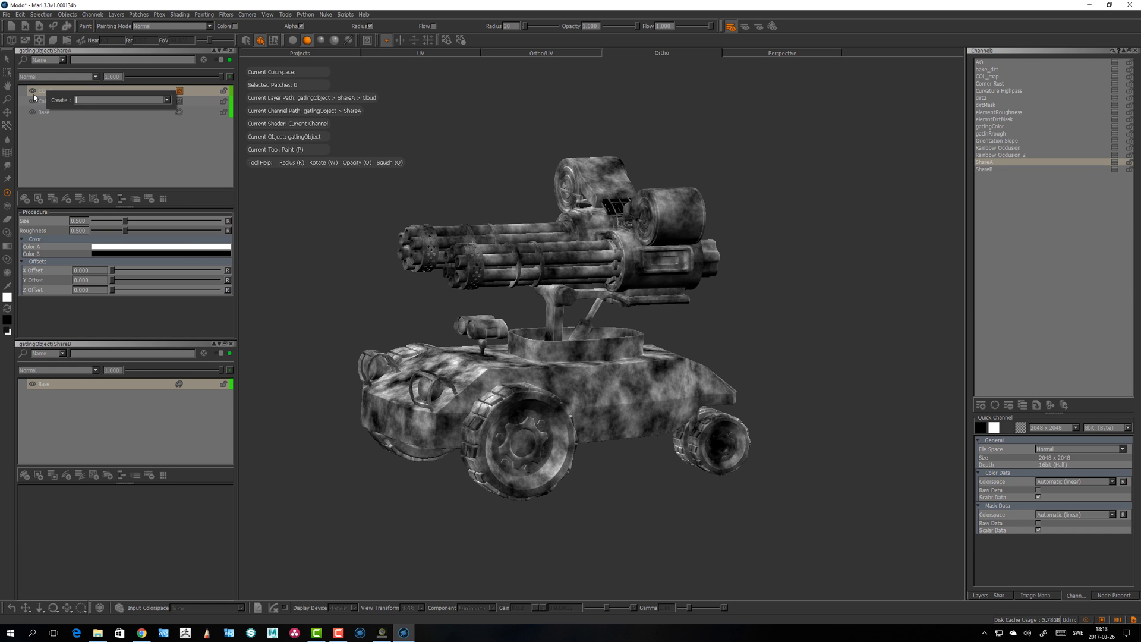
text(ax)
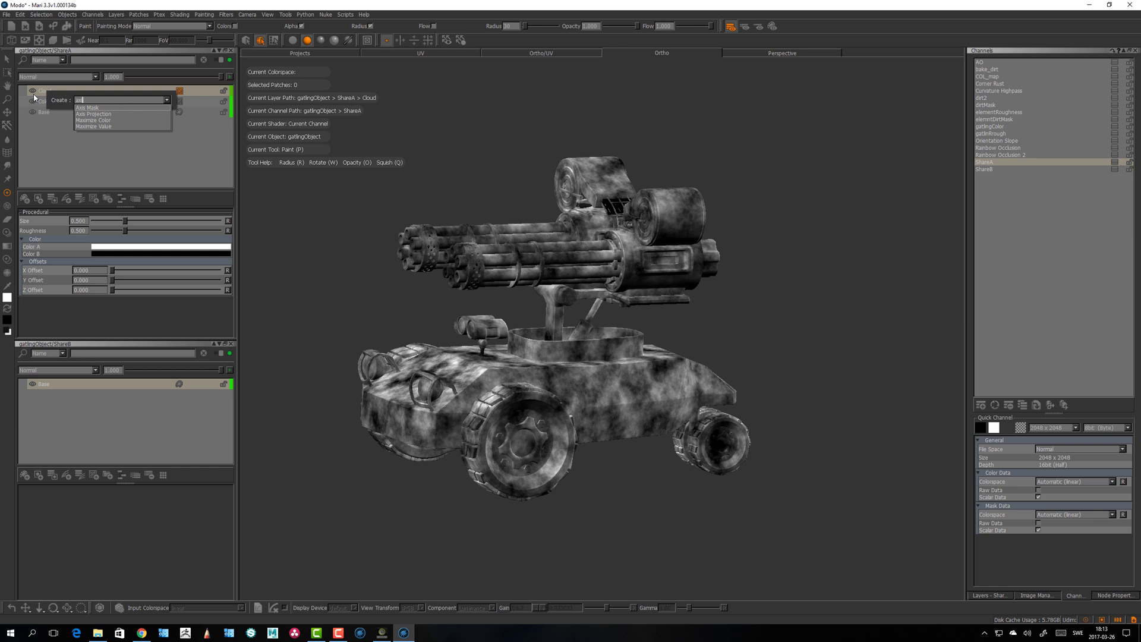
key(Down)
key(Down)
key(Return)
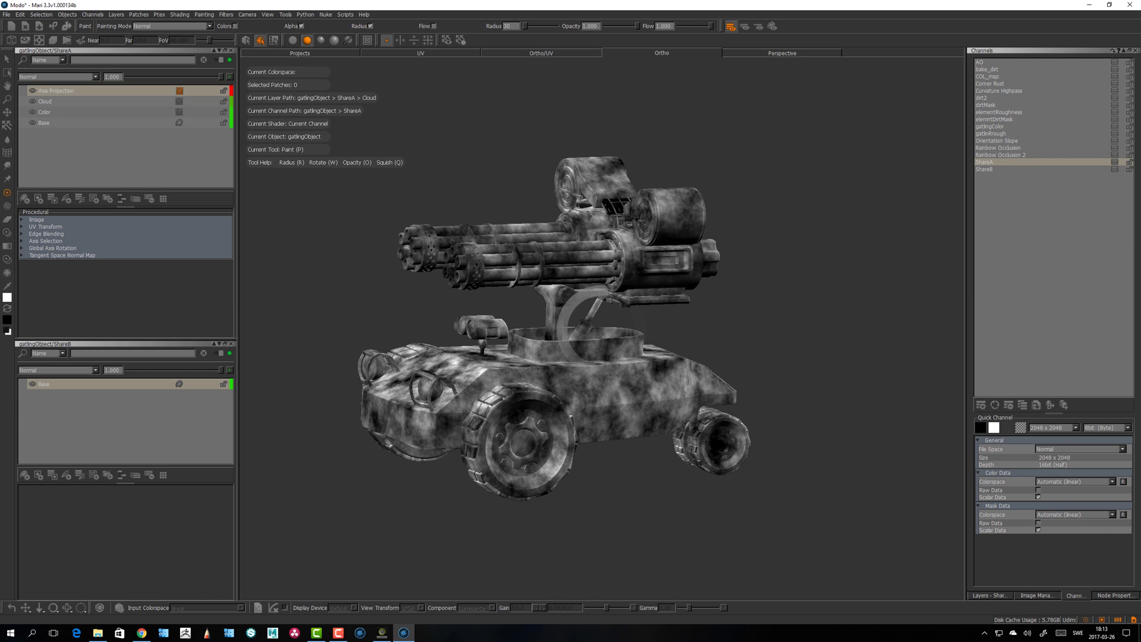
click(22, 221)
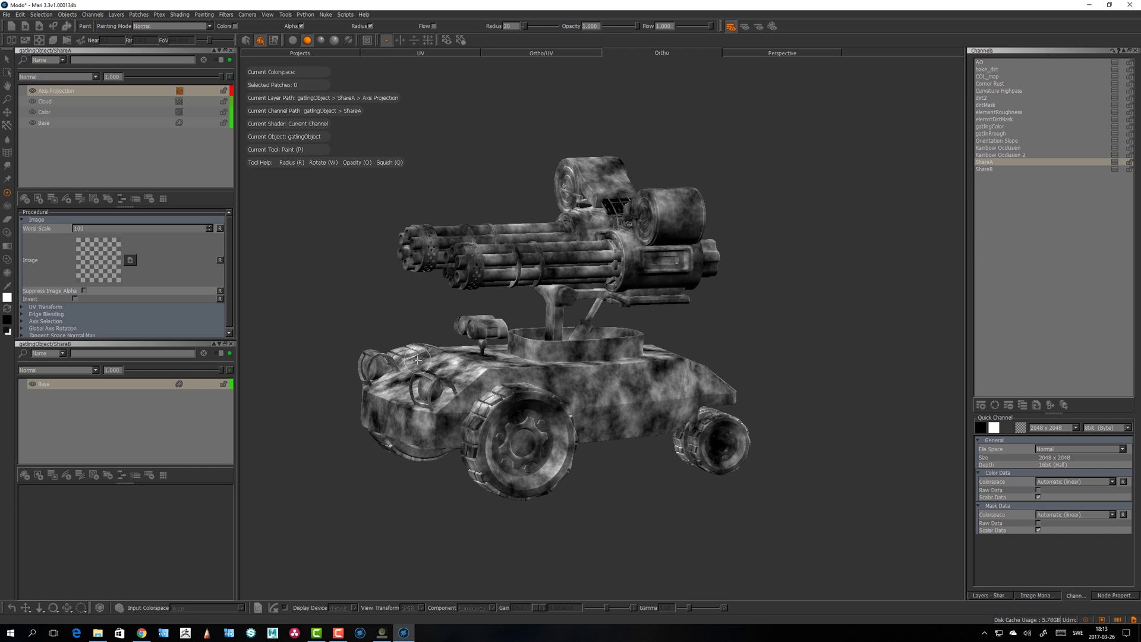
key(i)
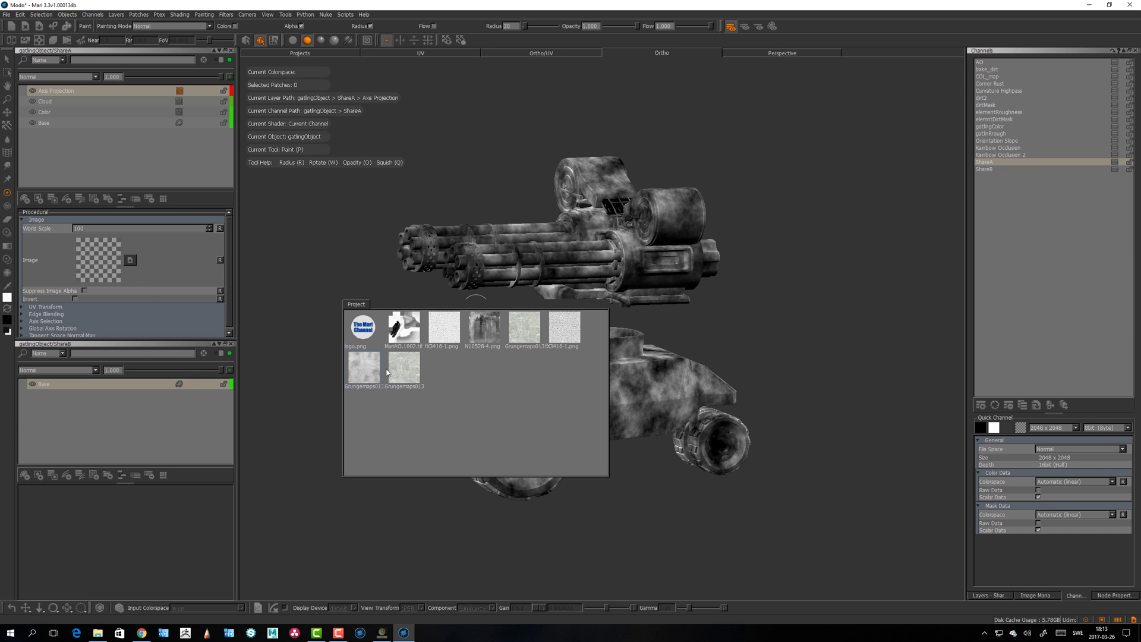
drag(365, 376, 96, 258)
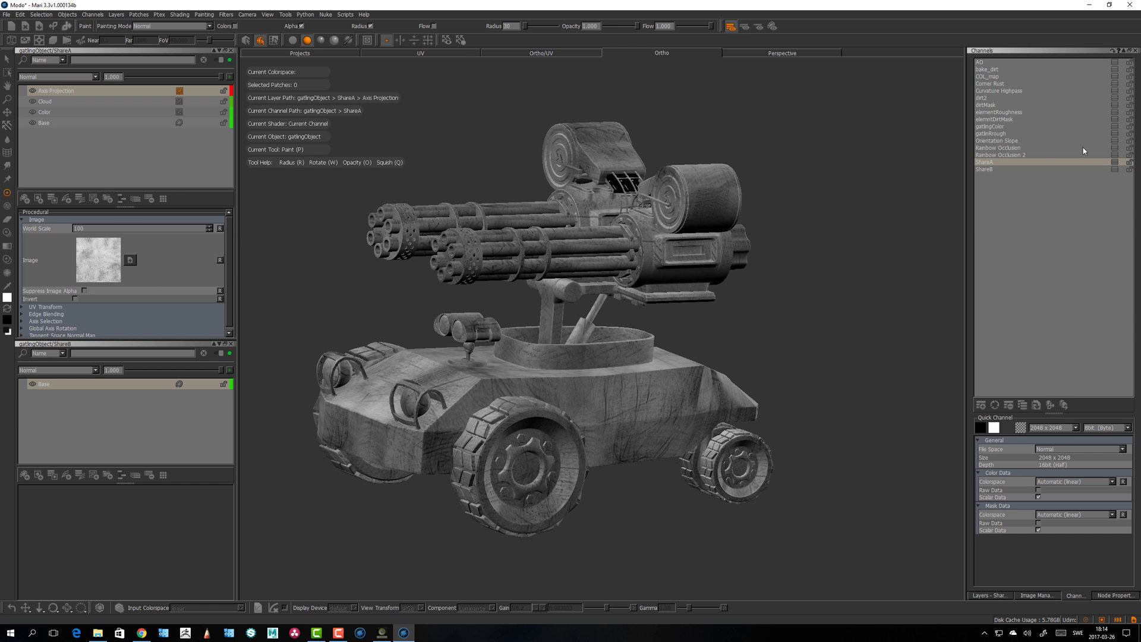
Step: View ShareB, then share ShareA's Cloud layer as Shared Cloud via Sharing > Share Layer
click(983, 169)
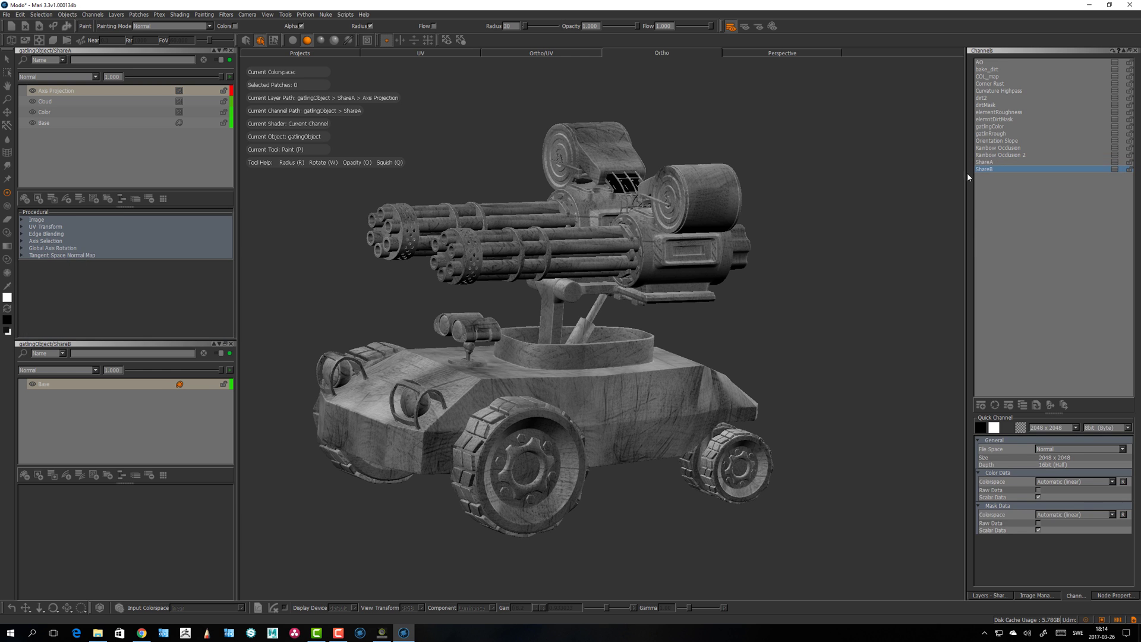
mouse_move(794, 258)
alt+mouse_down()
mouse_move(766, 306)
mouse_move(677, 358)
mouse_move(654, 326)
mouse_move(670, 333)
alt+mouse_up()
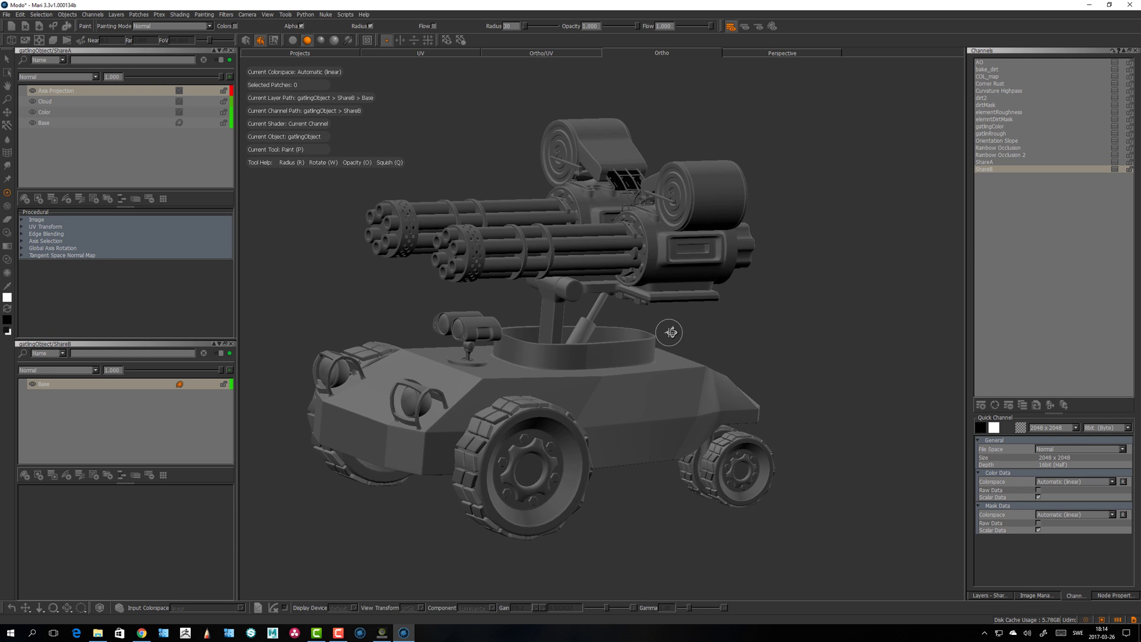
click(47, 103)
right_click(47, 104)
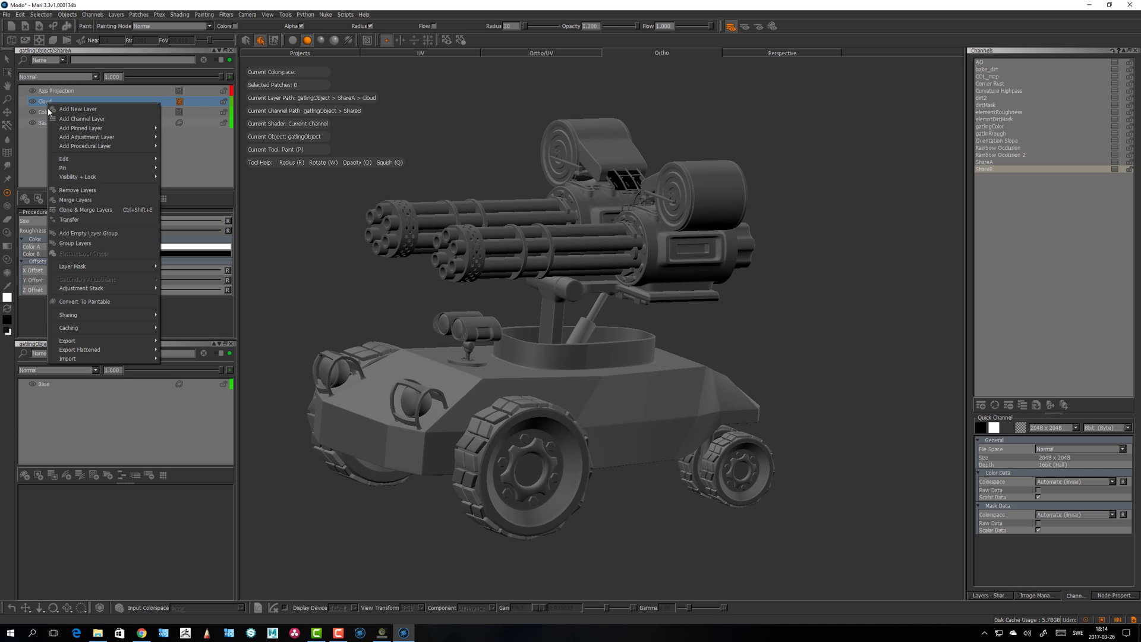
mouse_move(69, 314)
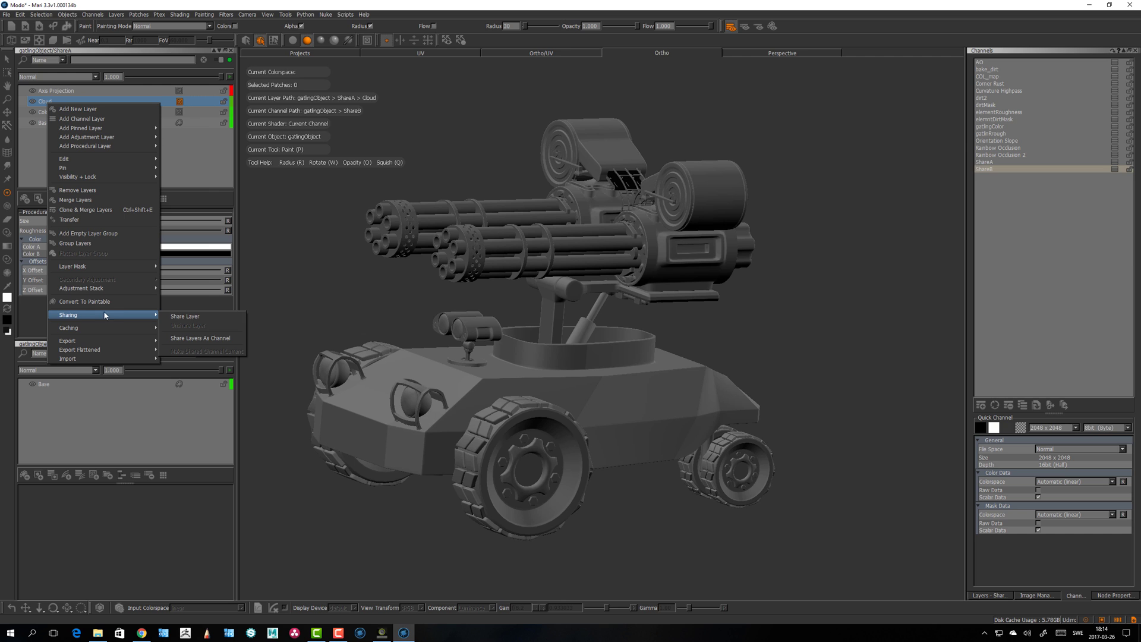
click(181, 318)
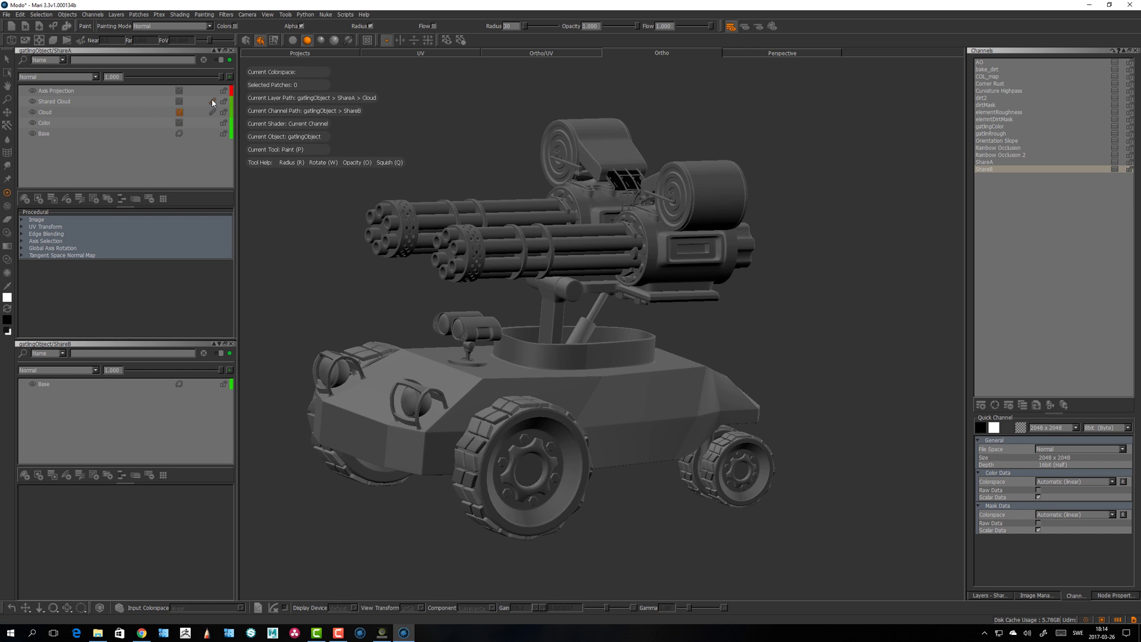
mouse_move(180, 100)
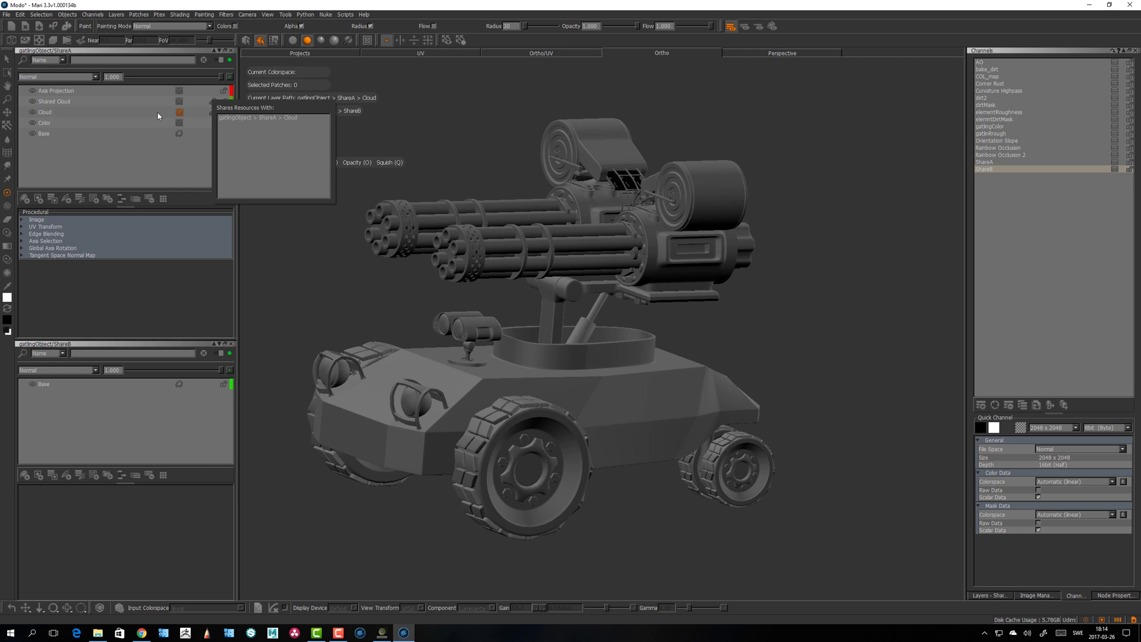
Step: Drop Shared Cloud into the ShareB layer stack and lower the Cloud Size for a finer pattern
click(53, 101)
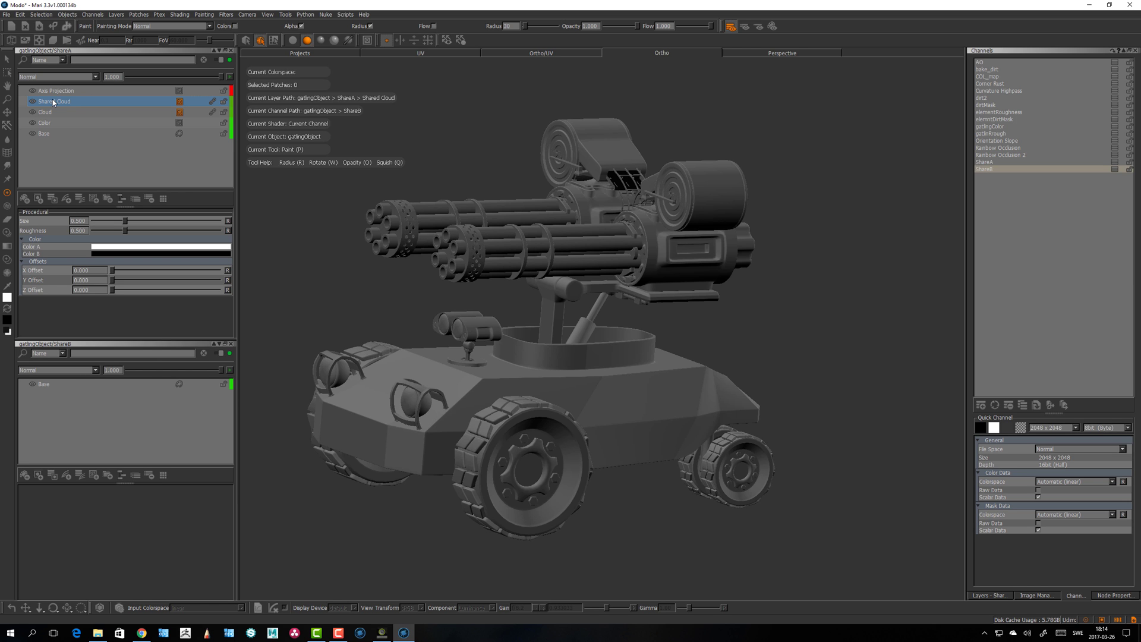
drag(62, 105, 77, 384)
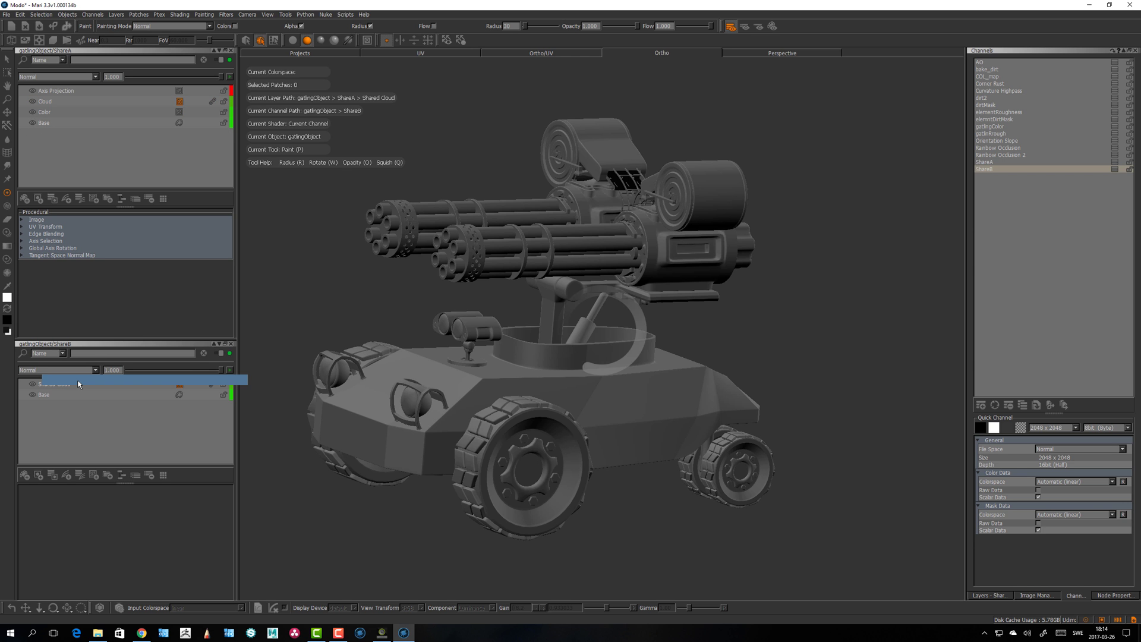
drag(78, 383, 77, 383)
mouse_move(586, 414)
alt+mouse_down()
mouse_move(585, 435)
mouse_move(589, 427)
alt+mouse_up()
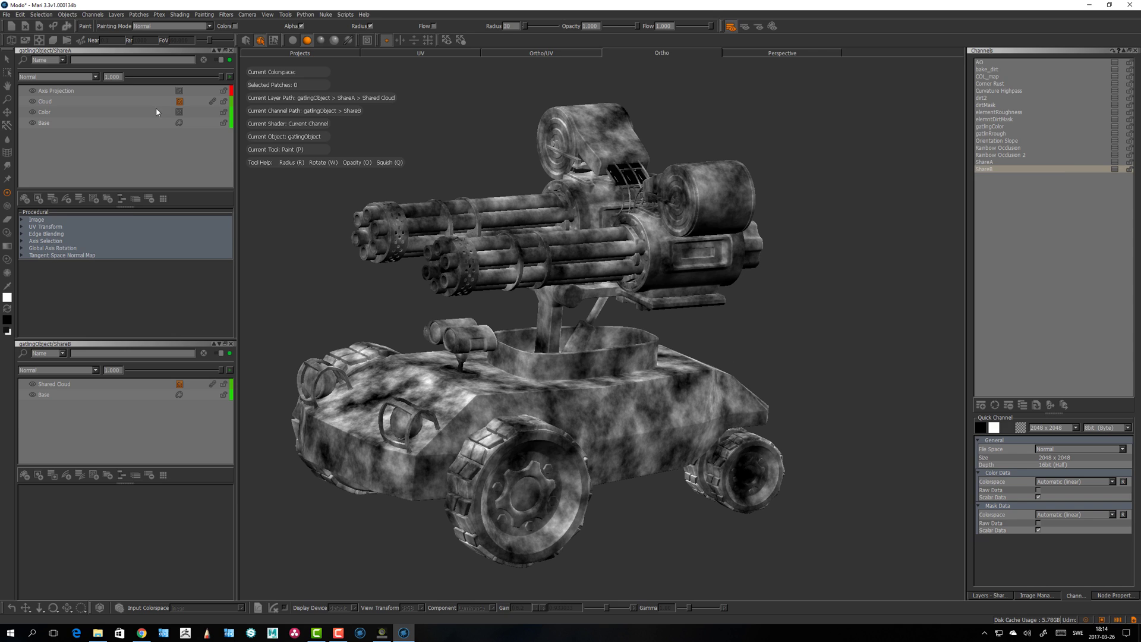
click(52, 103)
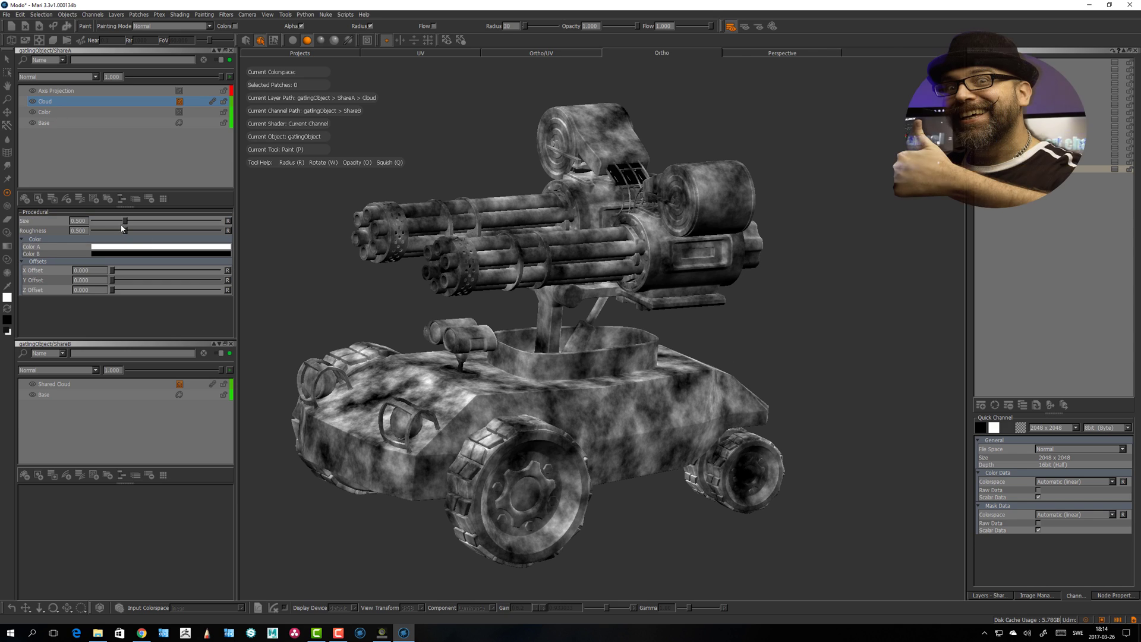
drag(134, 221, 129, 221)
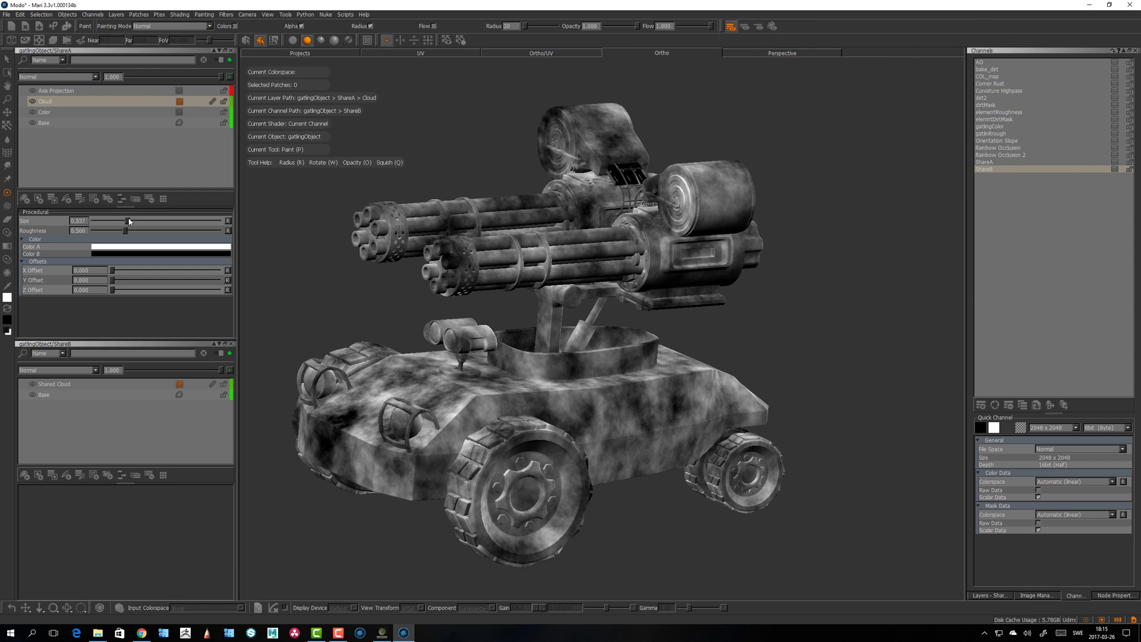
Step: Delete the Shared Cloud layer from the ShareB layer stack
click(62, 387)
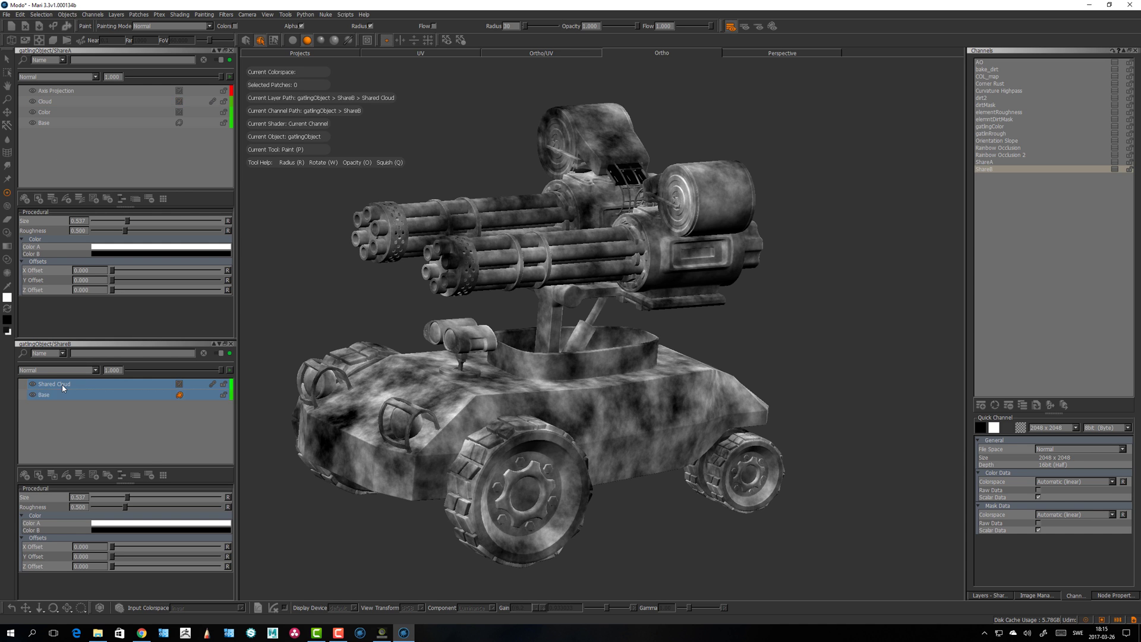
key(Delete)
click(49, 100)
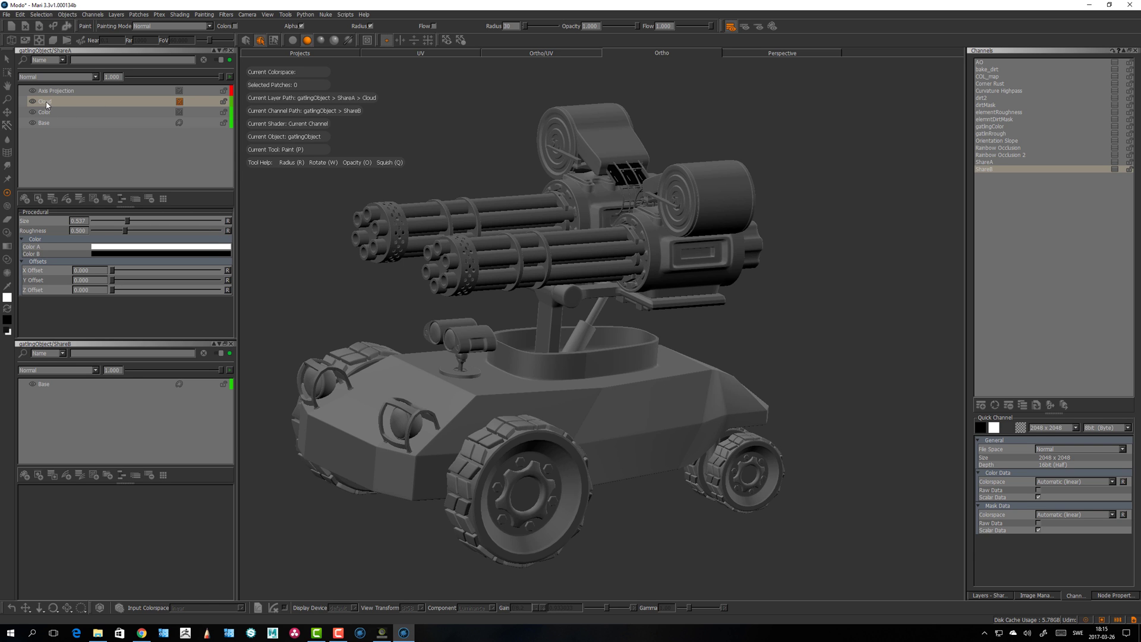
Step: Re-share Cloud into ShareB, tweak its size, then remove it leaving only Base
mouse_move(46, 104)
shift+mouse_down()
mouse_move(81, 384)
mouse_move(91, 385)
shift+mouse_up()
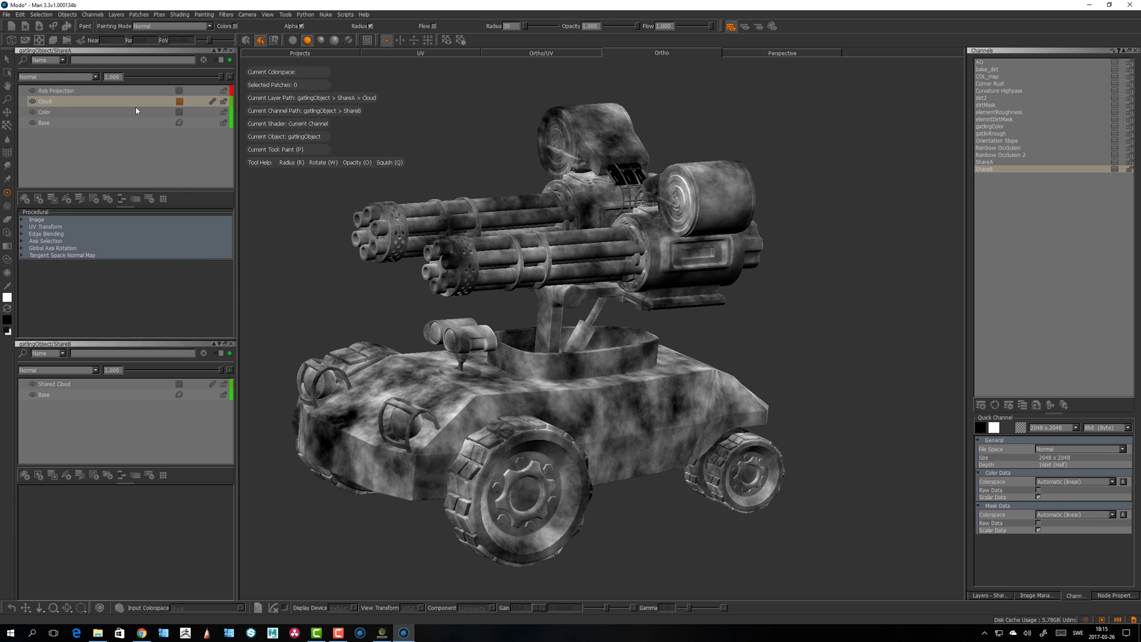
click(51, 105)
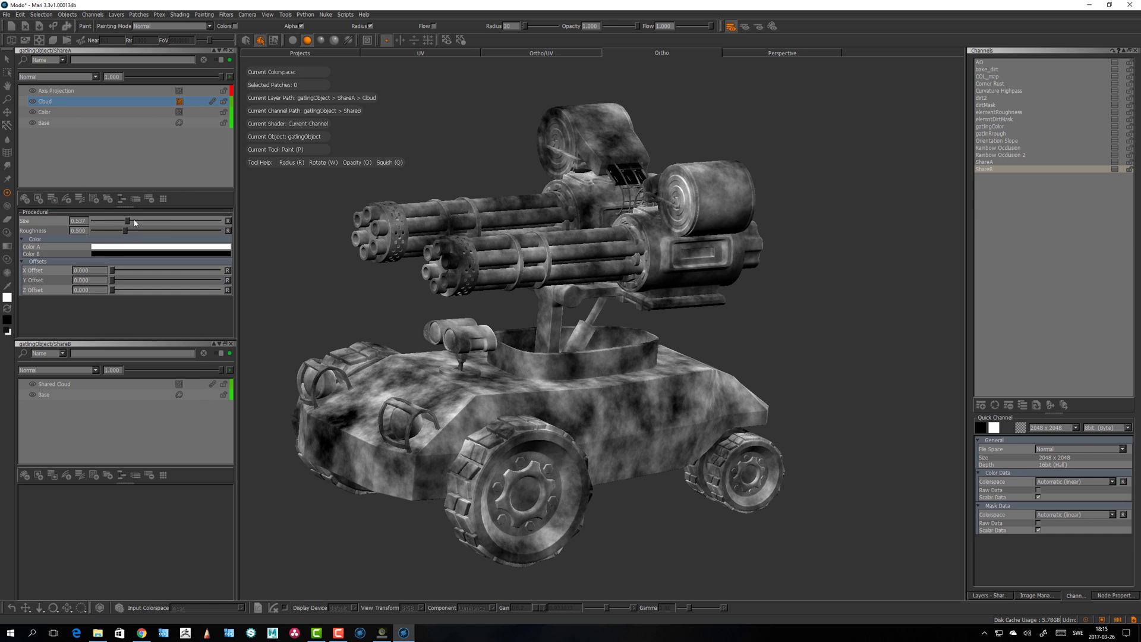
drag(112, 222, 126, 221)
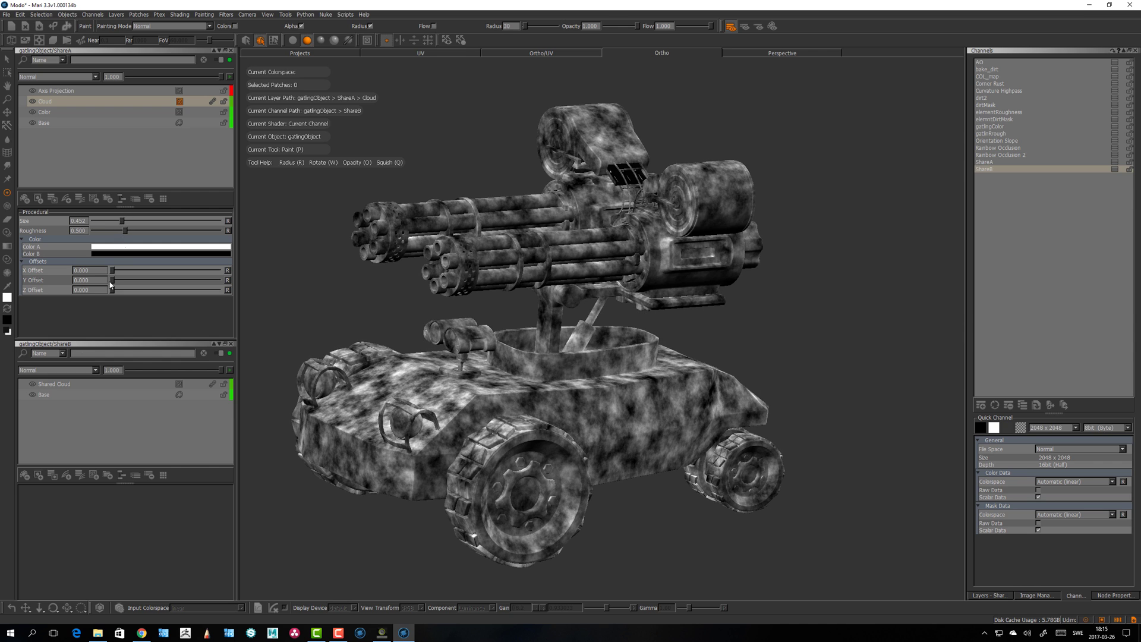
mouse_move(528, 396)
alt+mouse_down()
mouse_move(544, 410)
mouse_move(512, 374)
mouse_move(517, 407)
alt+mouse_up()
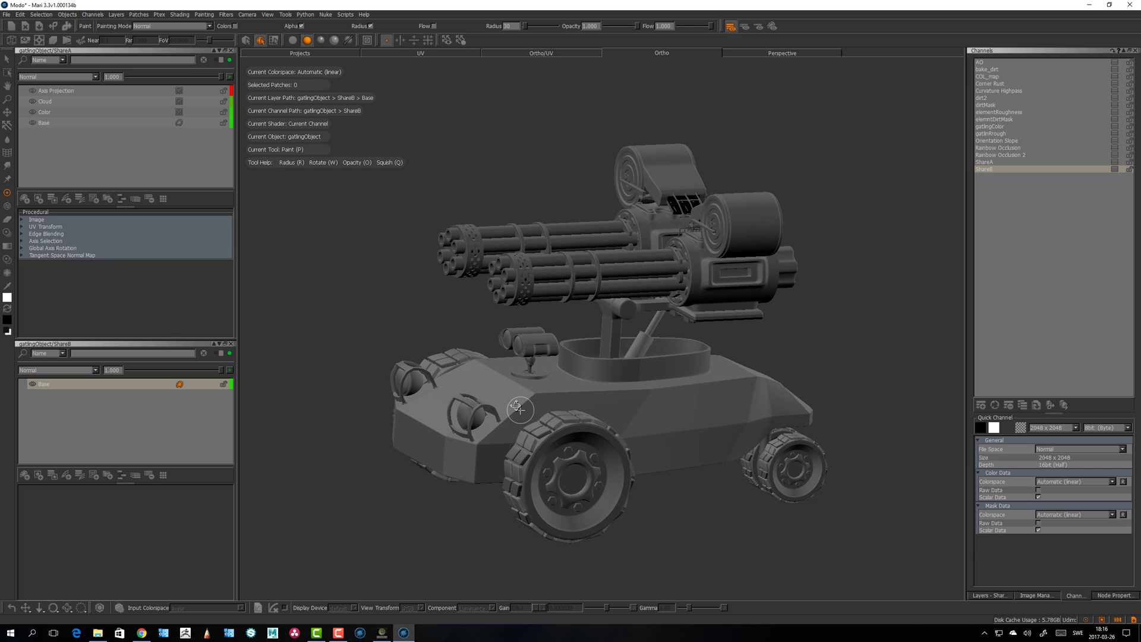
alt+right_drag(517, 408, 518, 395)
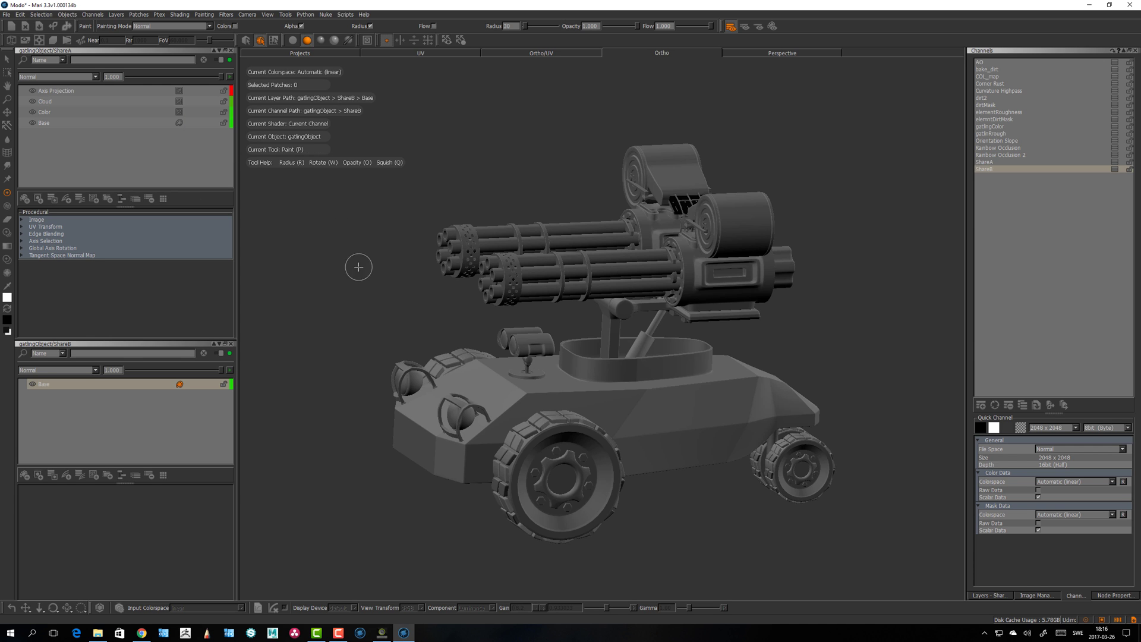
alt+drag(373, 312, 374, 311)
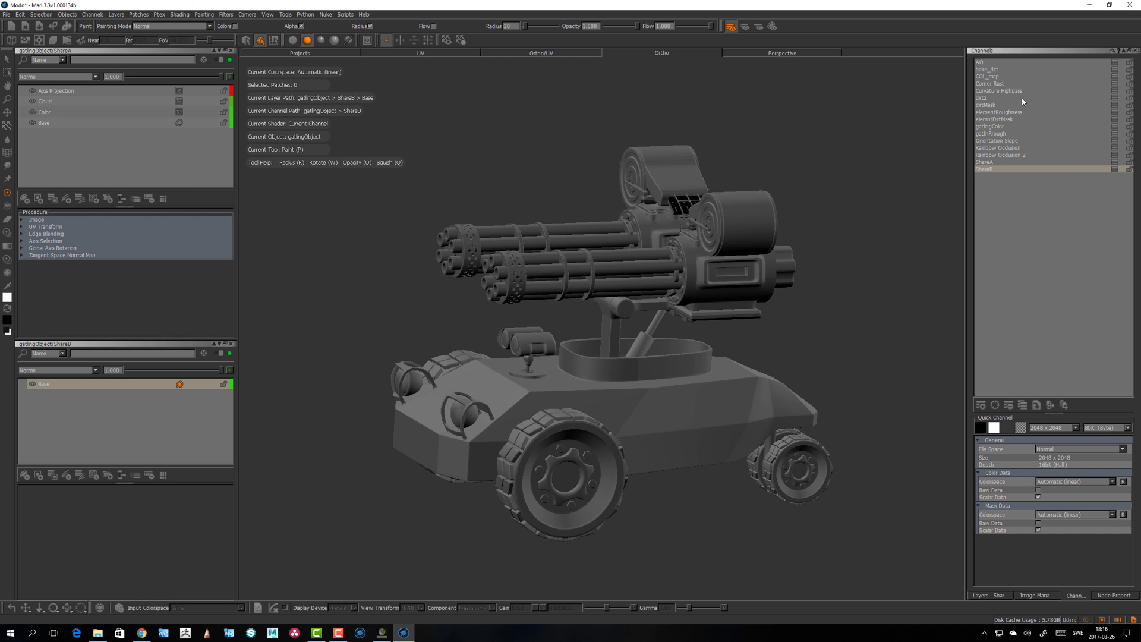
Step: Display the dirtMask channel on the vehicle and bring up its layer stack
click(986, 105)
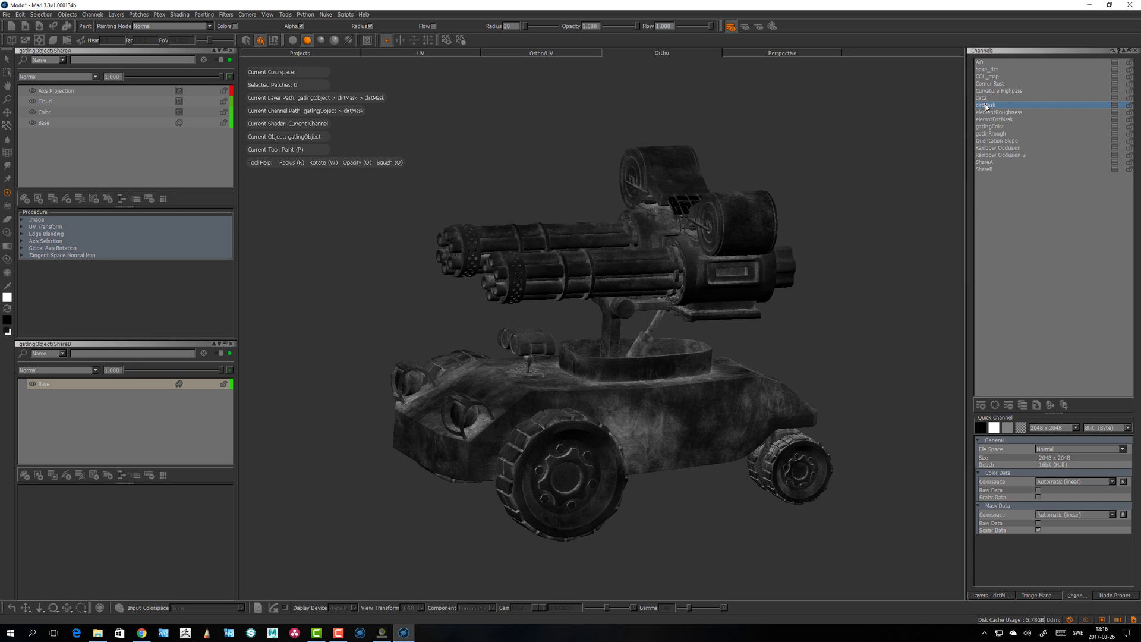
alt+drag(404, 437, 394, 429)
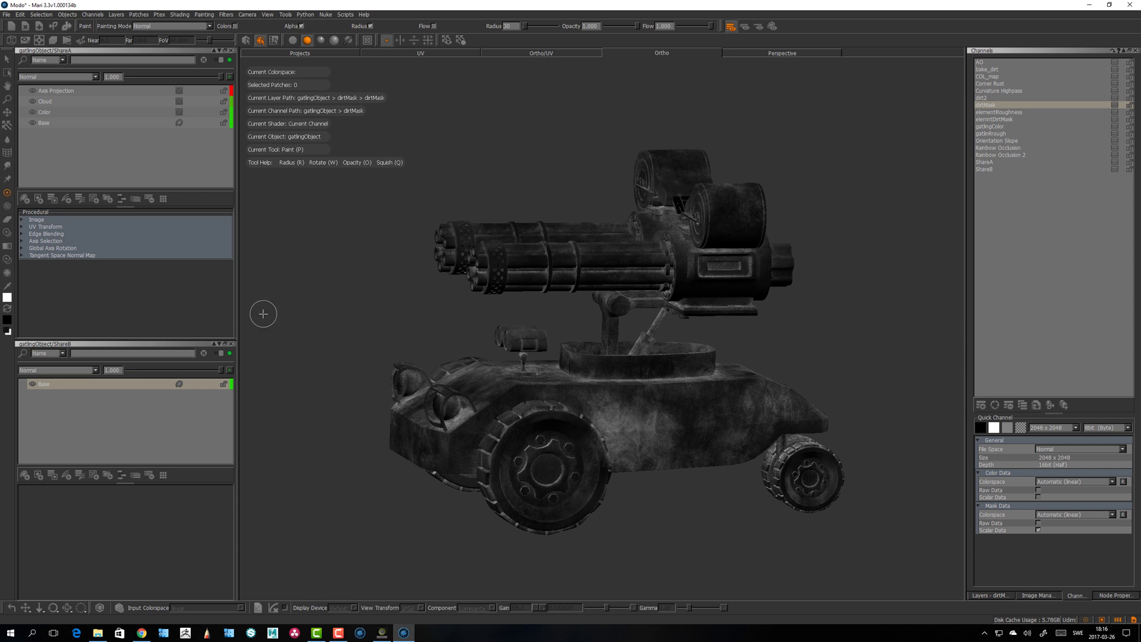
click(1001, 601)
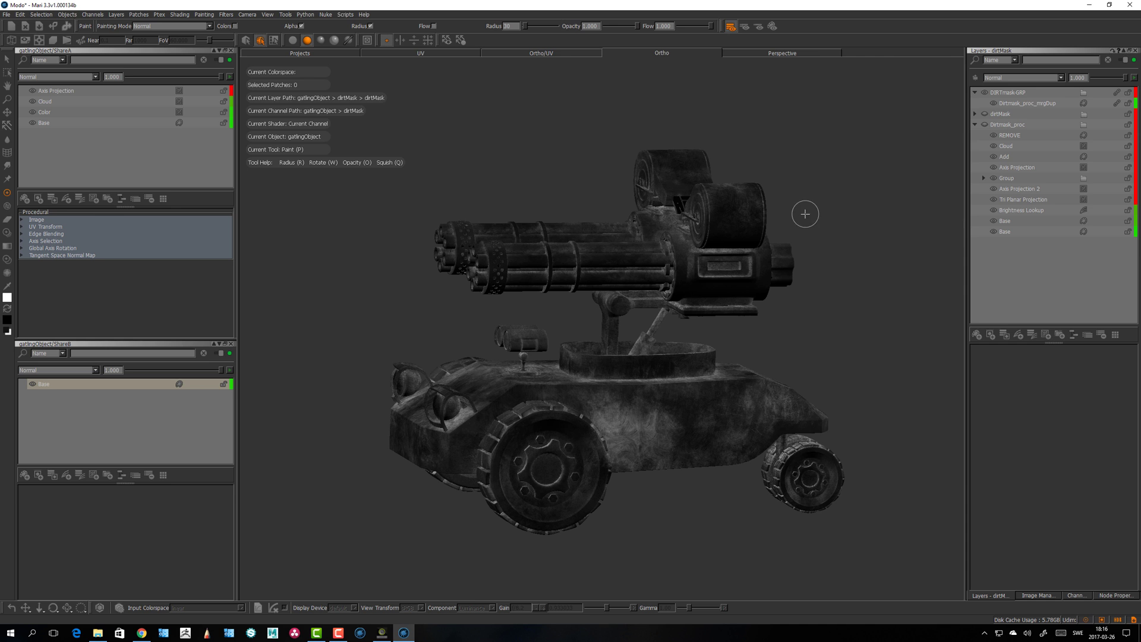
Step: Delete the old DIRTmask-GRP and dirtMask layers, then inspect Dirtmask_proc's Base and Brightness Lookup
click(1003, 115)
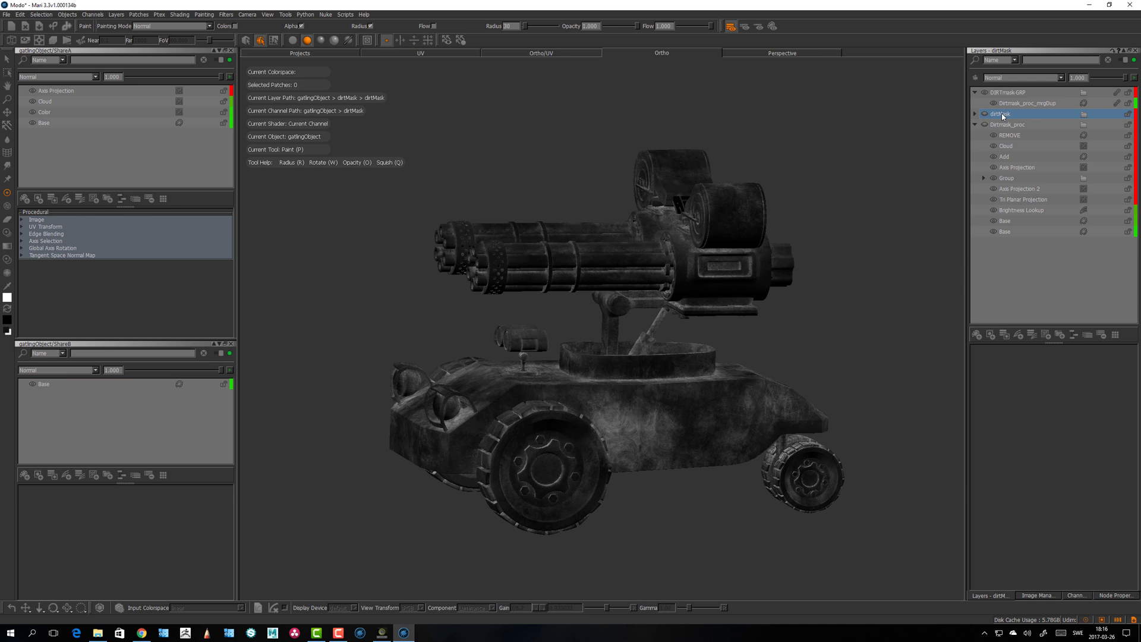
click(1008, 93)
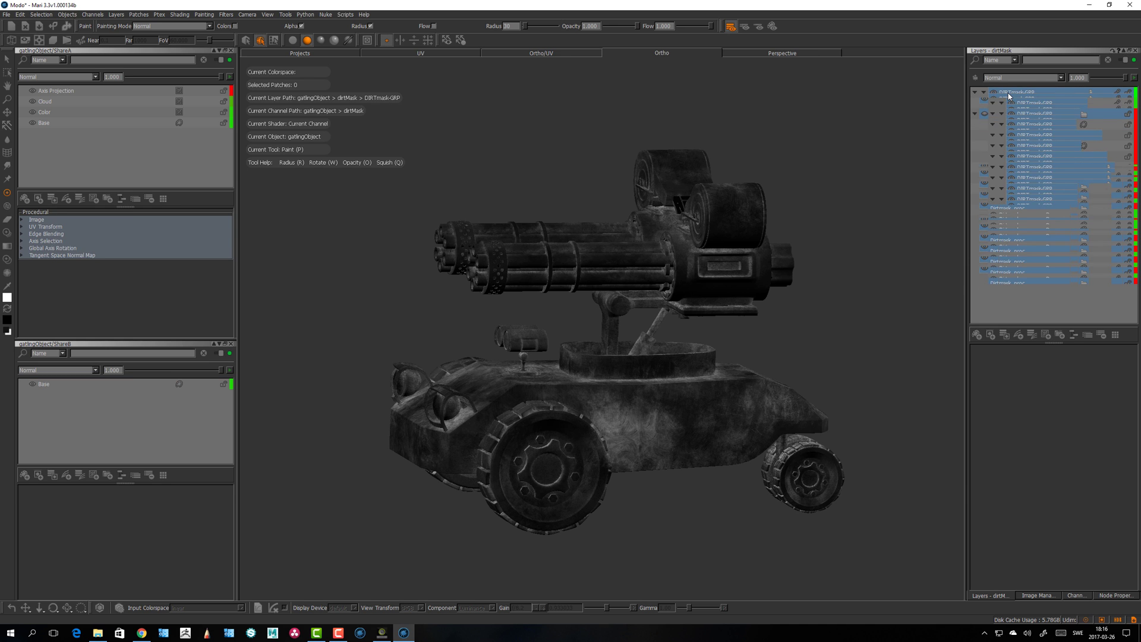
key(Delete)
click(1002, 189)
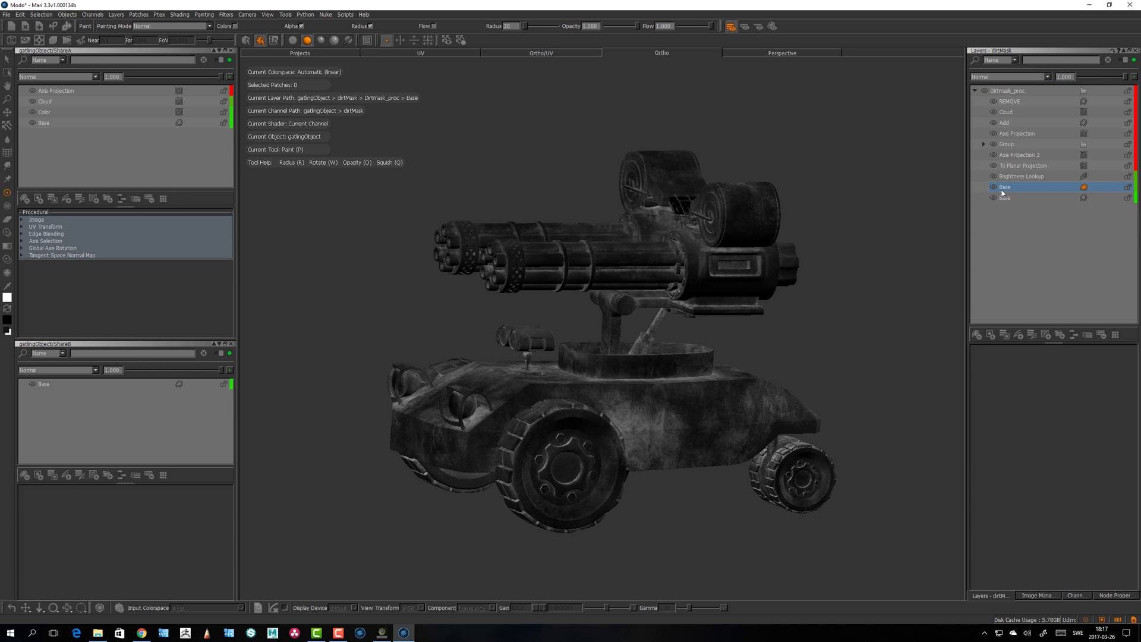
click(1010, 175)
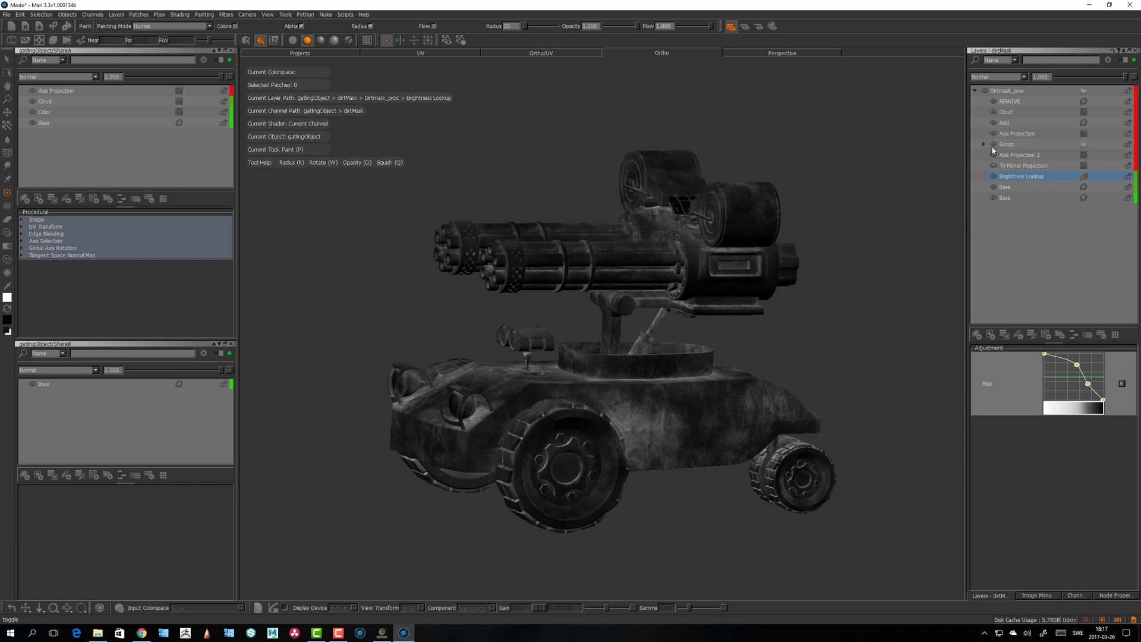
Step: Toggle the Group, Brightness Lookup and Tri Planar Projection visibility to compare their effect
click(993, 144)
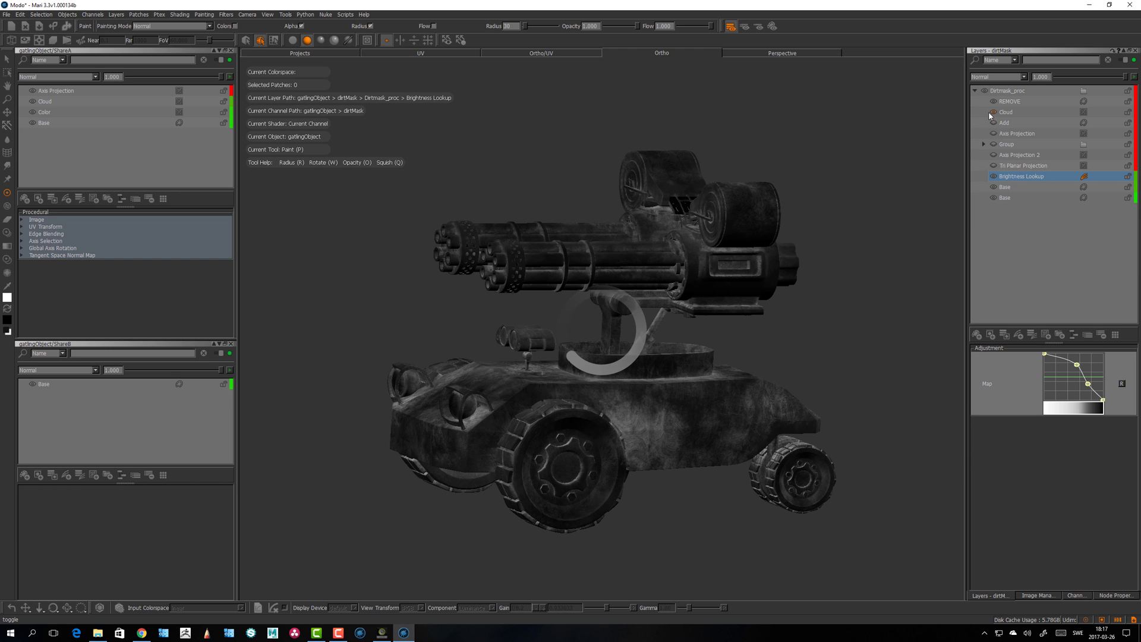
click(993, 177)
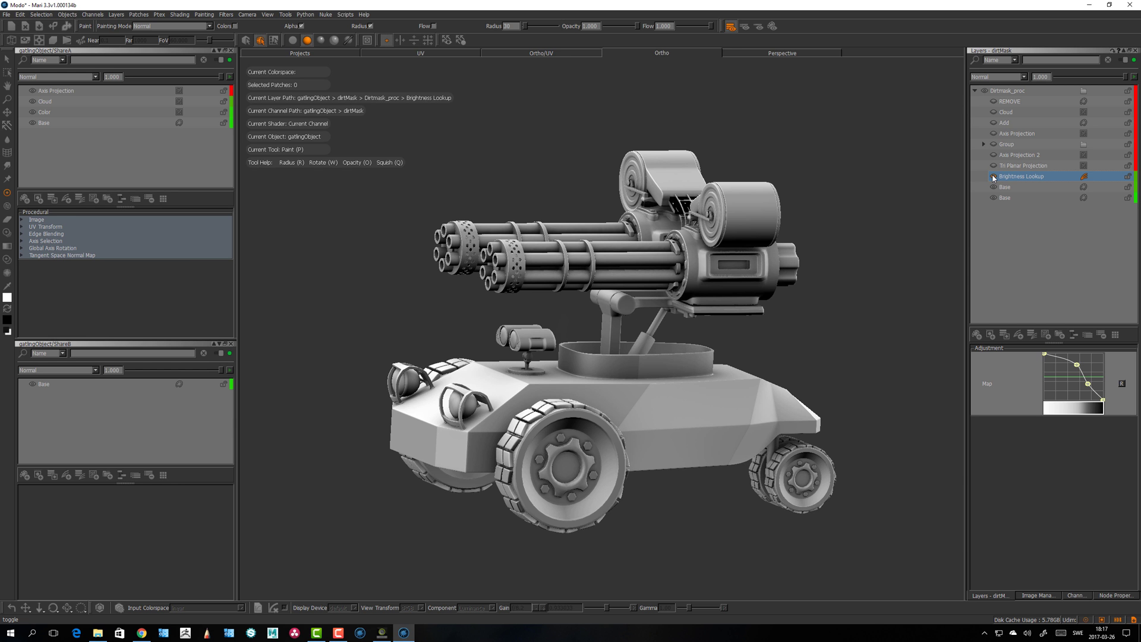
click(993, 176)
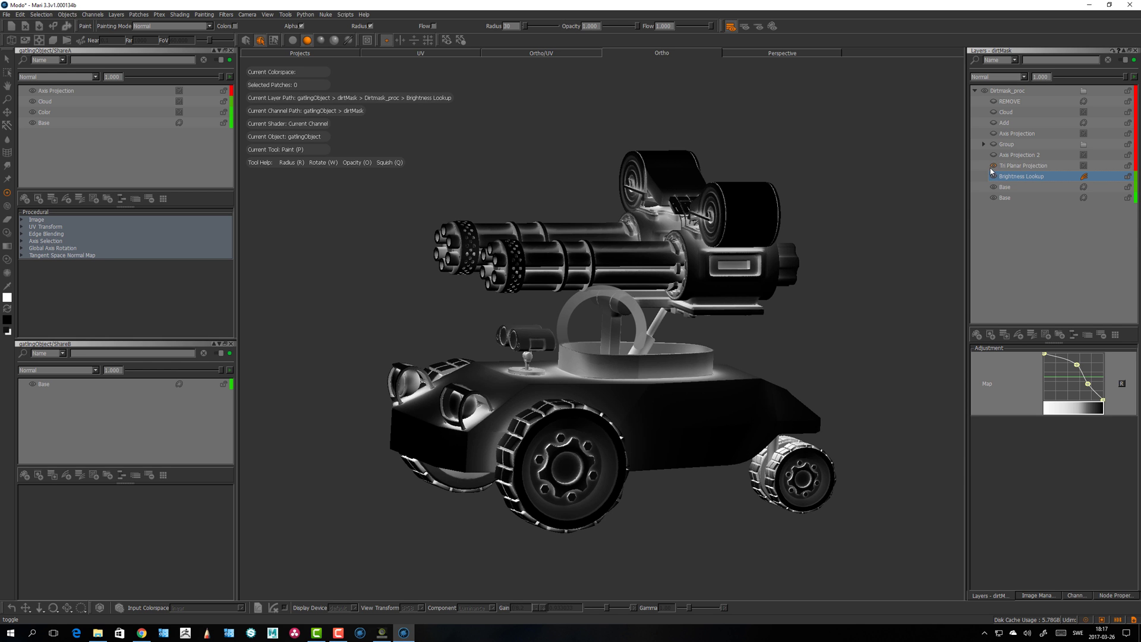
click(993, 166)
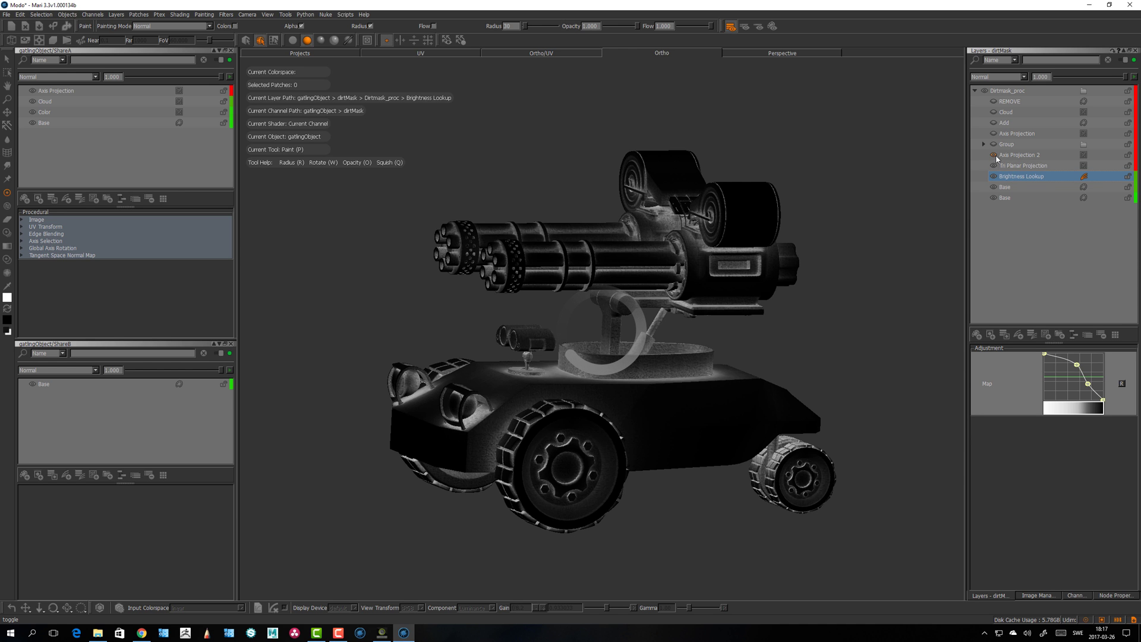
click(983, 144)
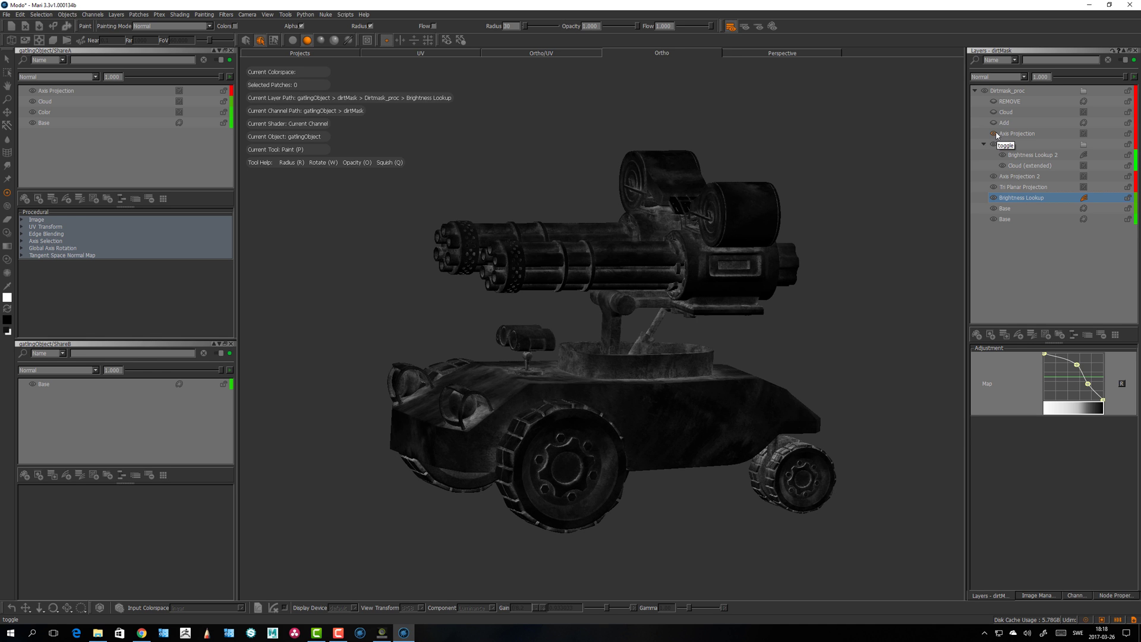
Step: Toggle the Add, Cloud and REMOVE layers while orbiting to judge each contribution
click(994, 124)
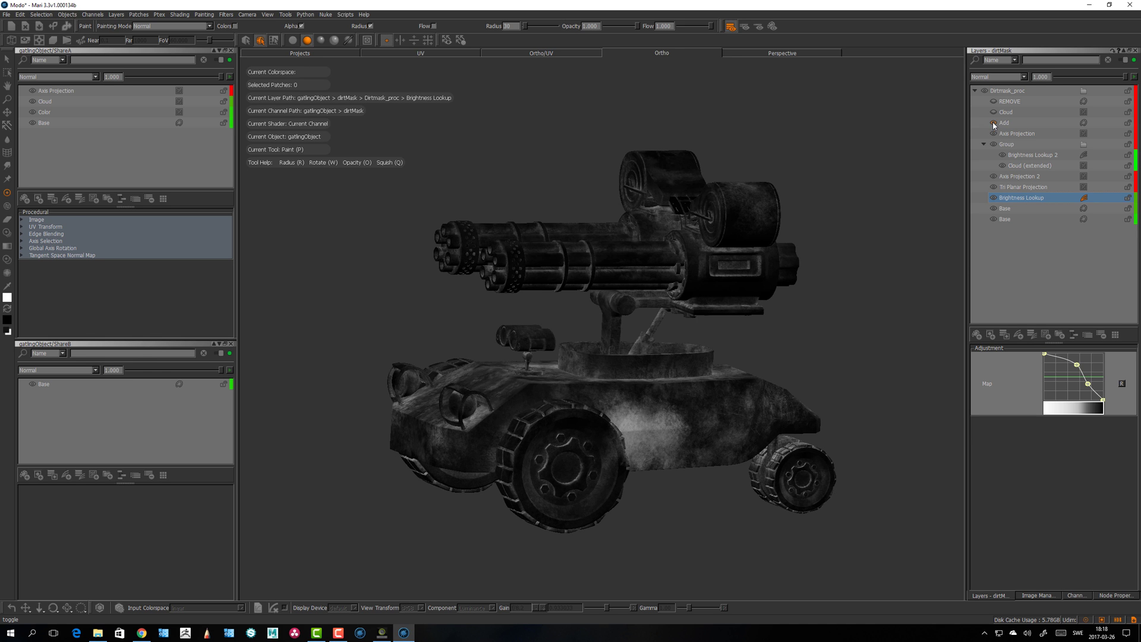
alt+drag(883, 234, 835, 288)
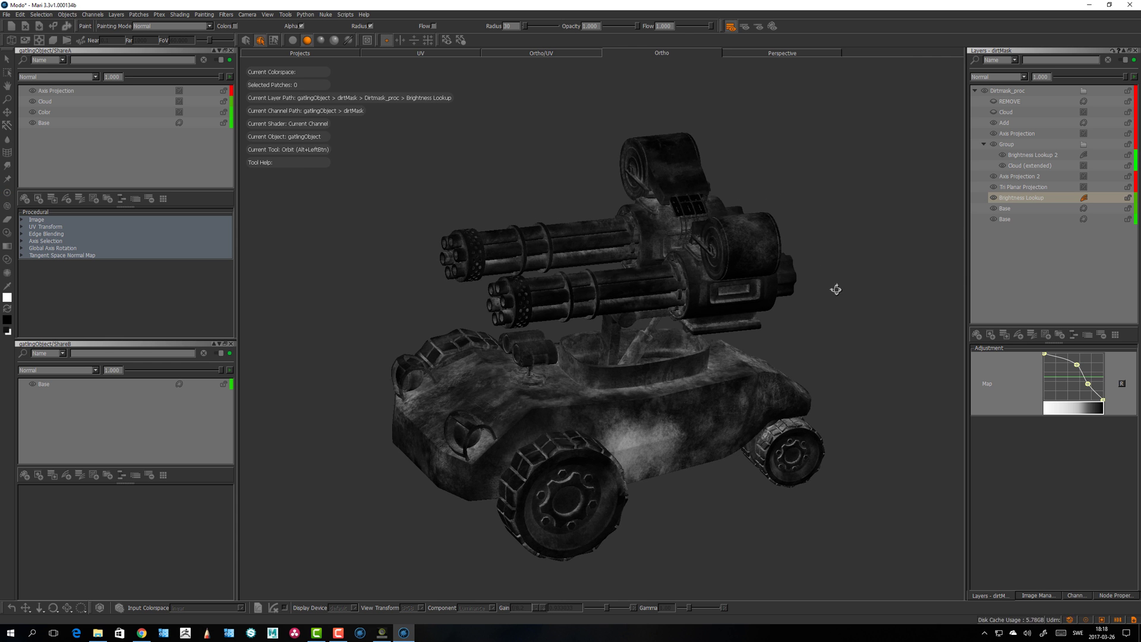
click(994, 113)
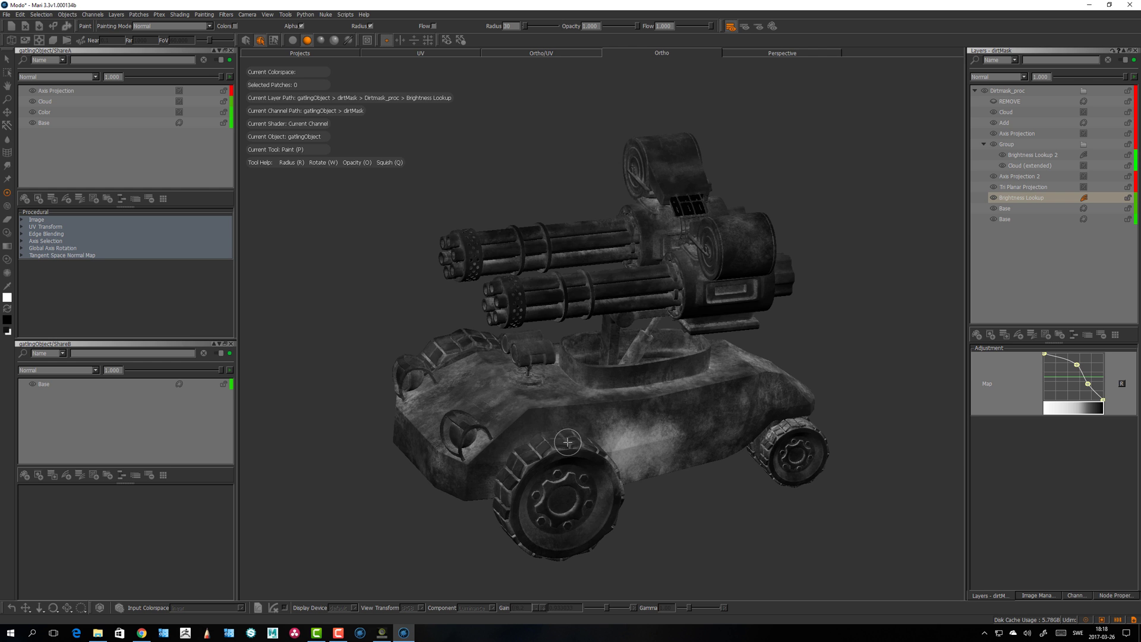
mouse_move(568, 442)
alt+mouse_down()
mouse_move(583, 413)
mouse_move(905, 133)
alt+mouse_up()
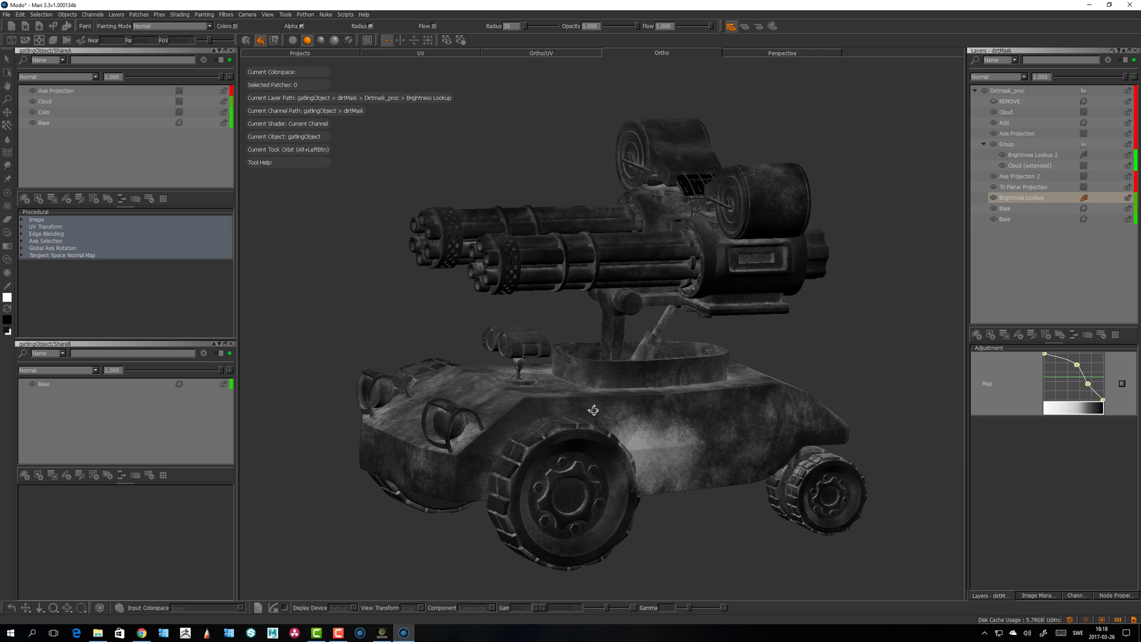
click(993, 101)
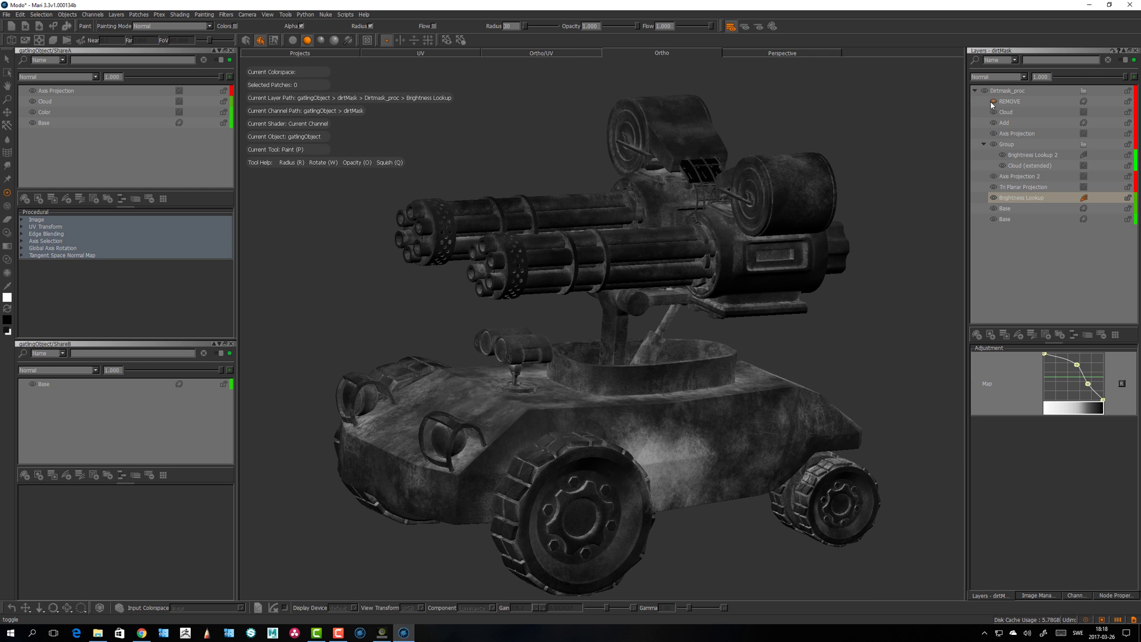
alt+drag(746, 250, 1008, 113)
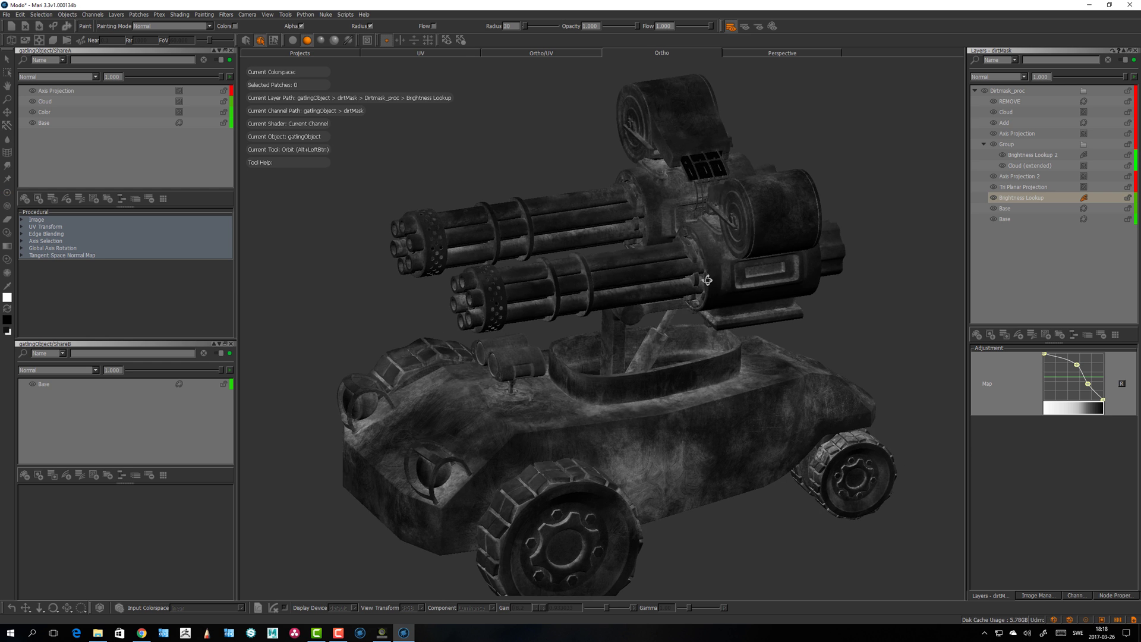
Step: Collapse the Dirtmask_proc group to a single entry
click(1008, 90)
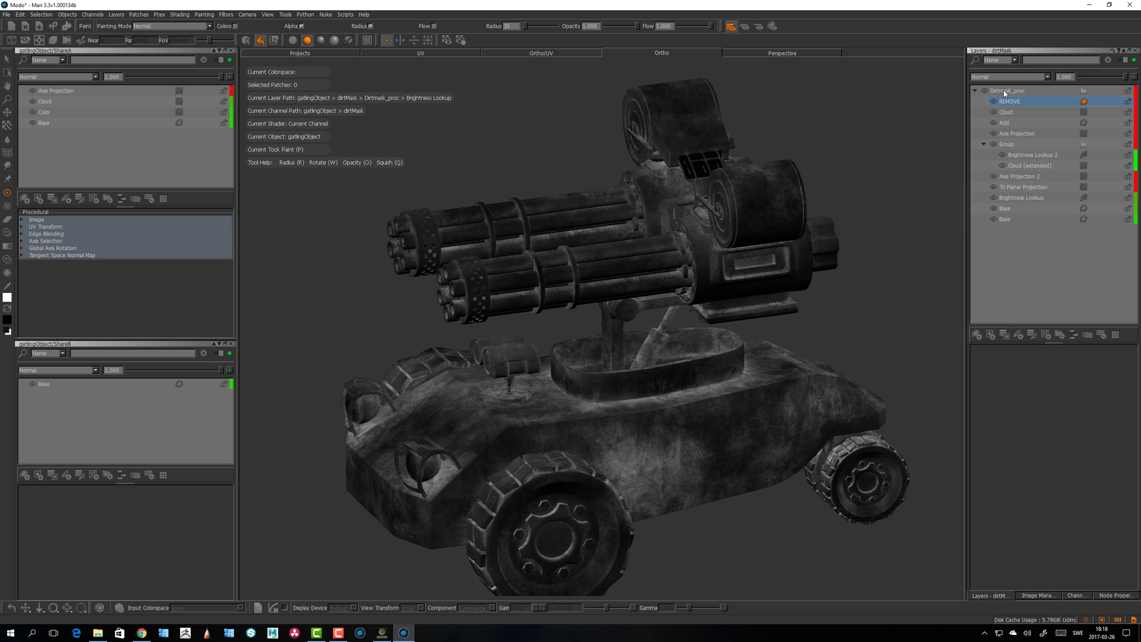
click(973, 91)
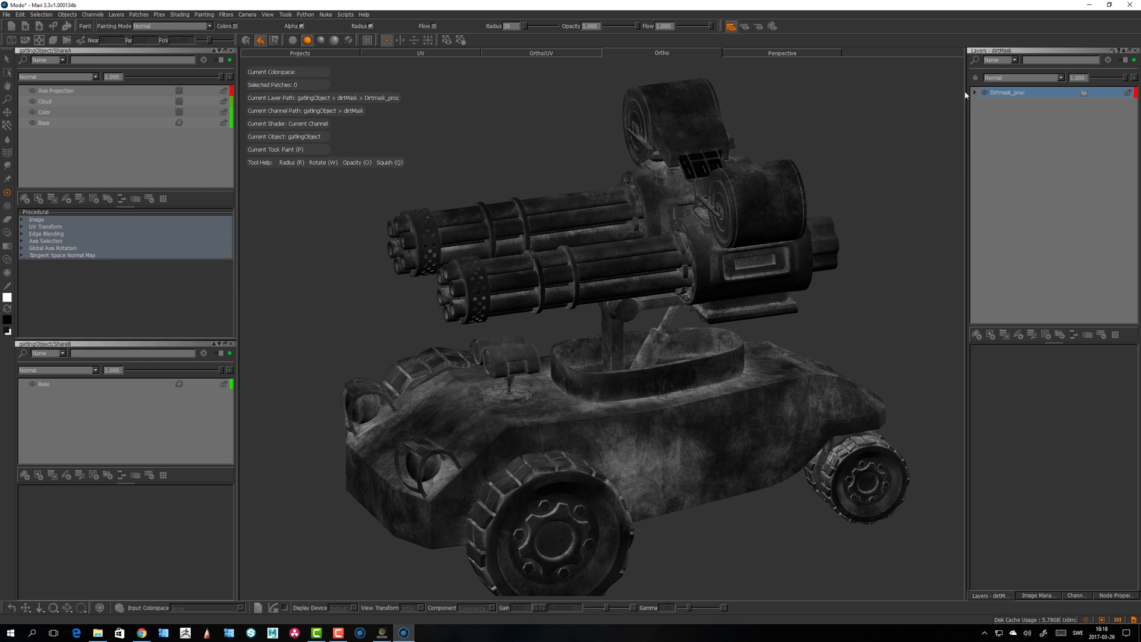
click(975, 93)
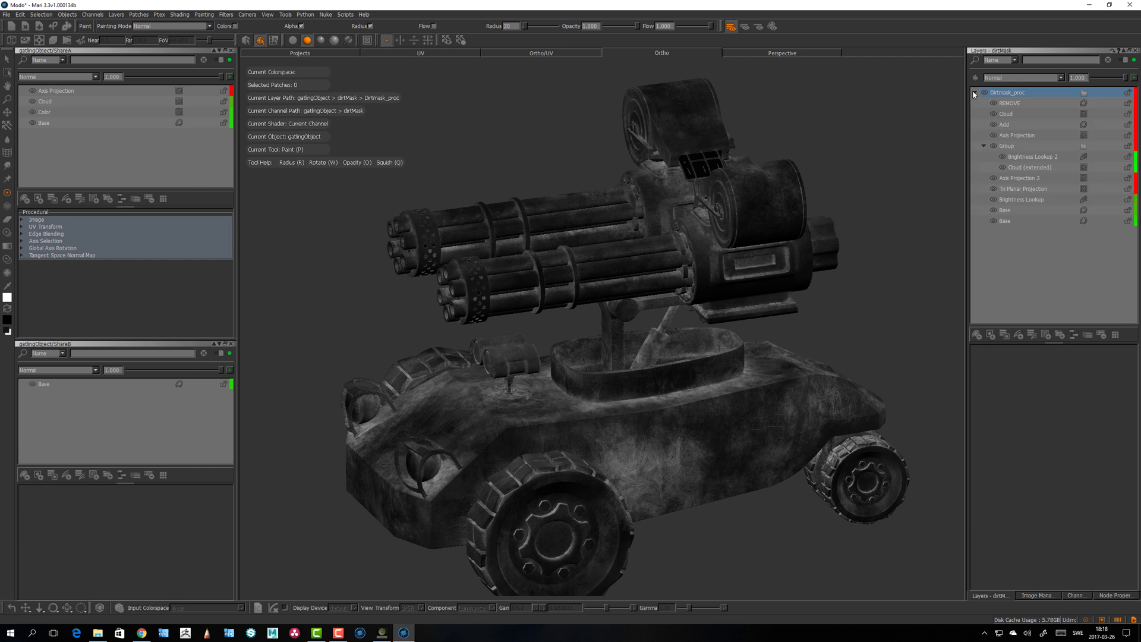
right_click(1008, 97)
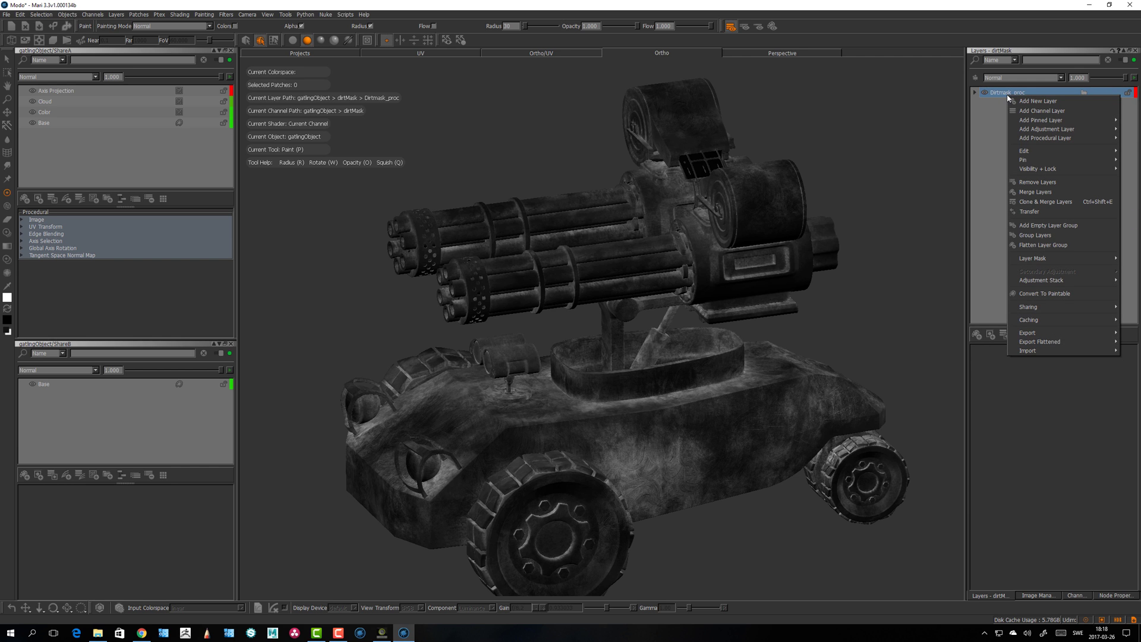
click(1058, 204)
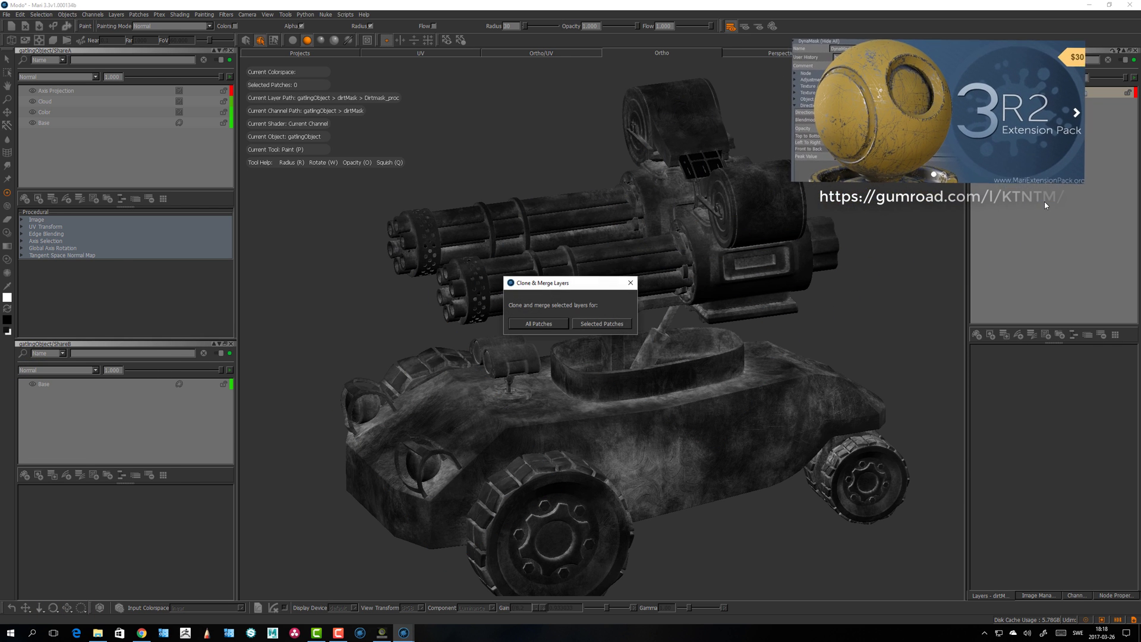
click(538, 324)
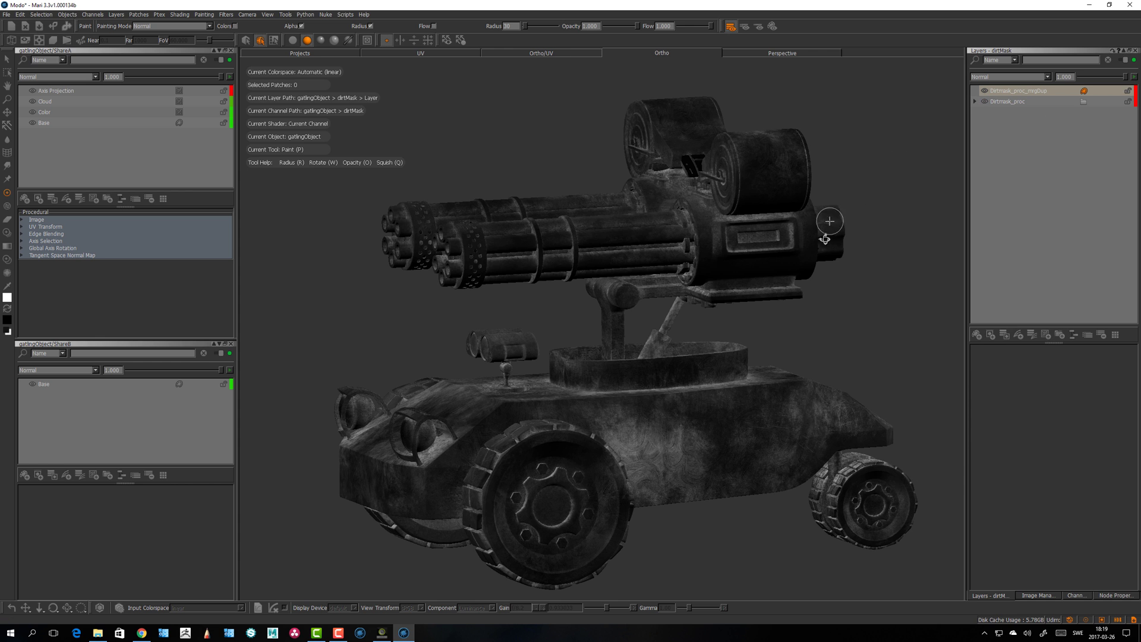
alt+drag(825, 238, 820, 227)
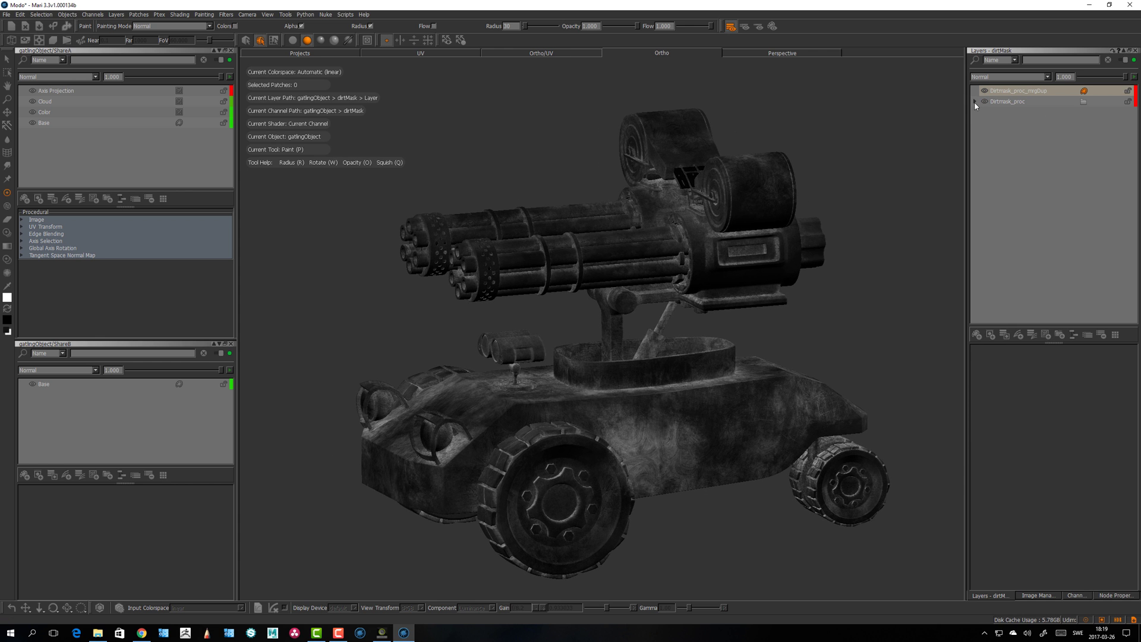
click(1007, 93)
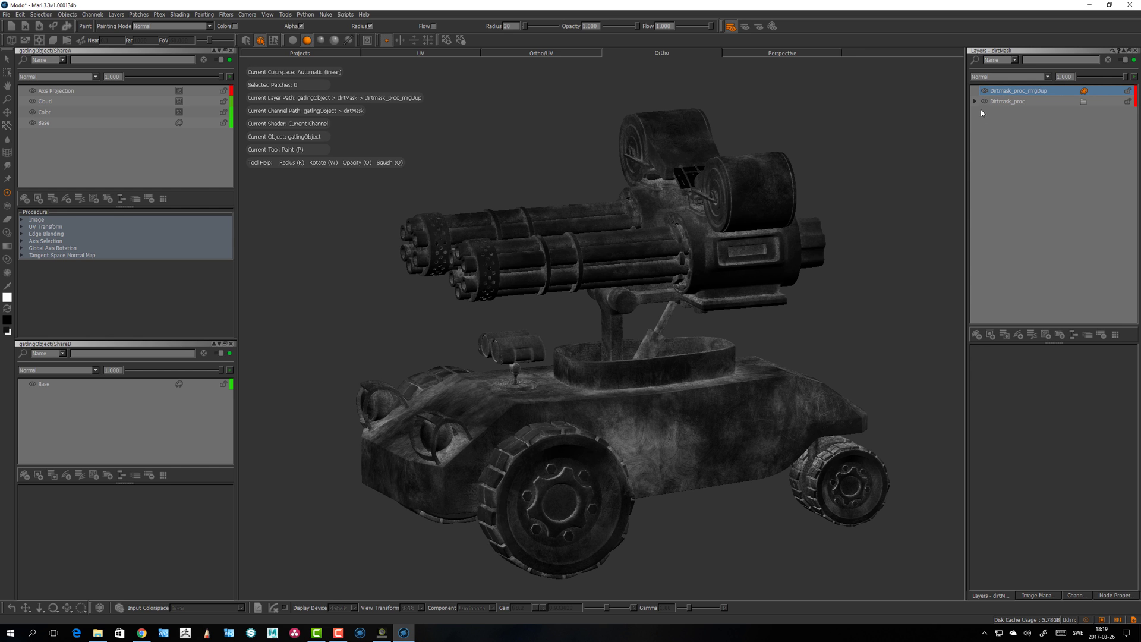
click(973, 101)
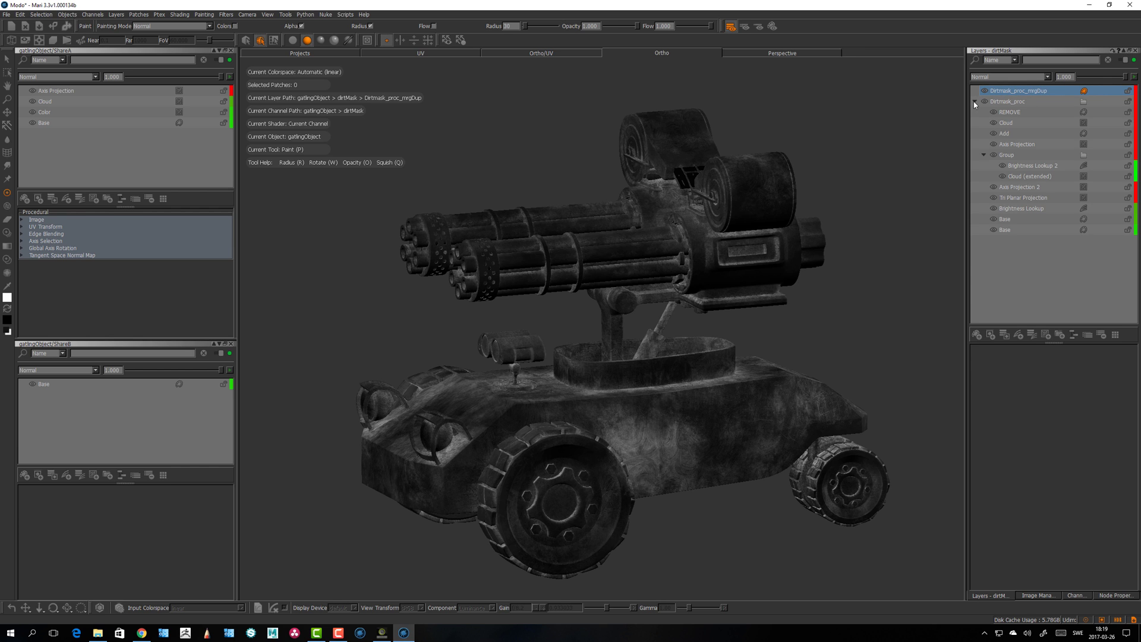
click(973, 101)
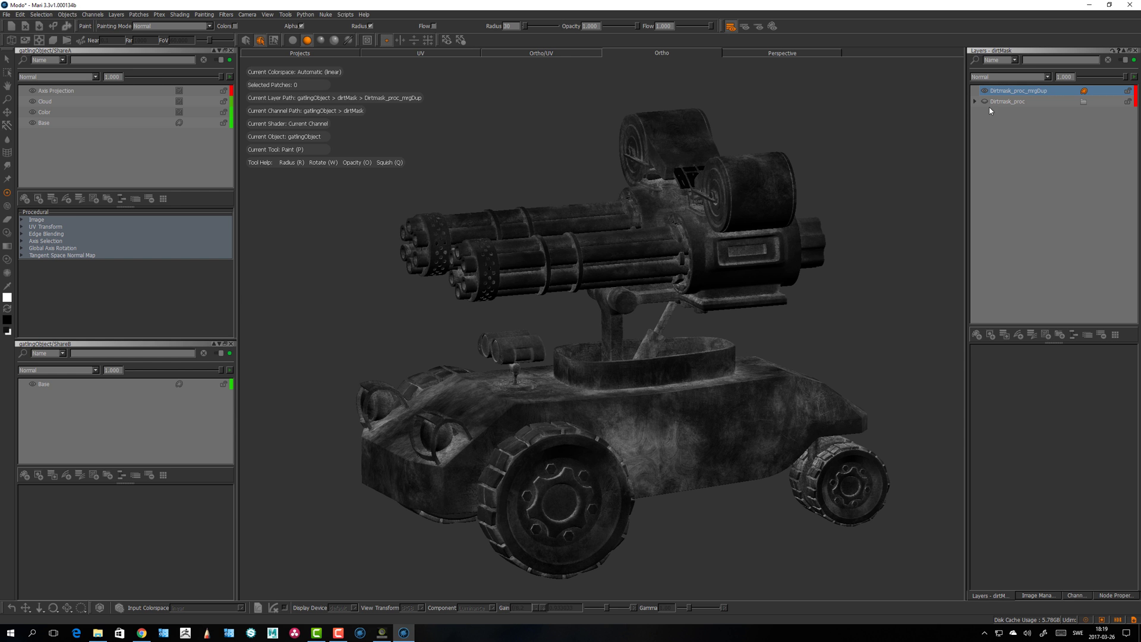
mouse_move(851, 215)
alt+mouse_down()
mouse_move(867, 236)
mouse_move(901, 205)
alt+mouse_up()
click(1015, 96)
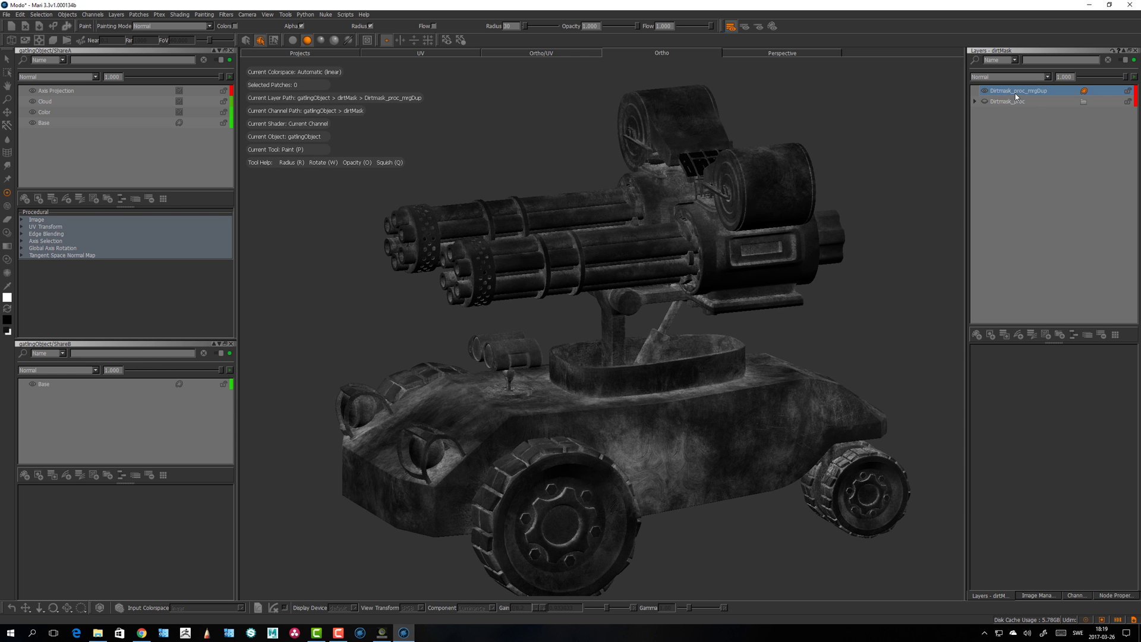
alt+drag(792, 265, 799, 268)
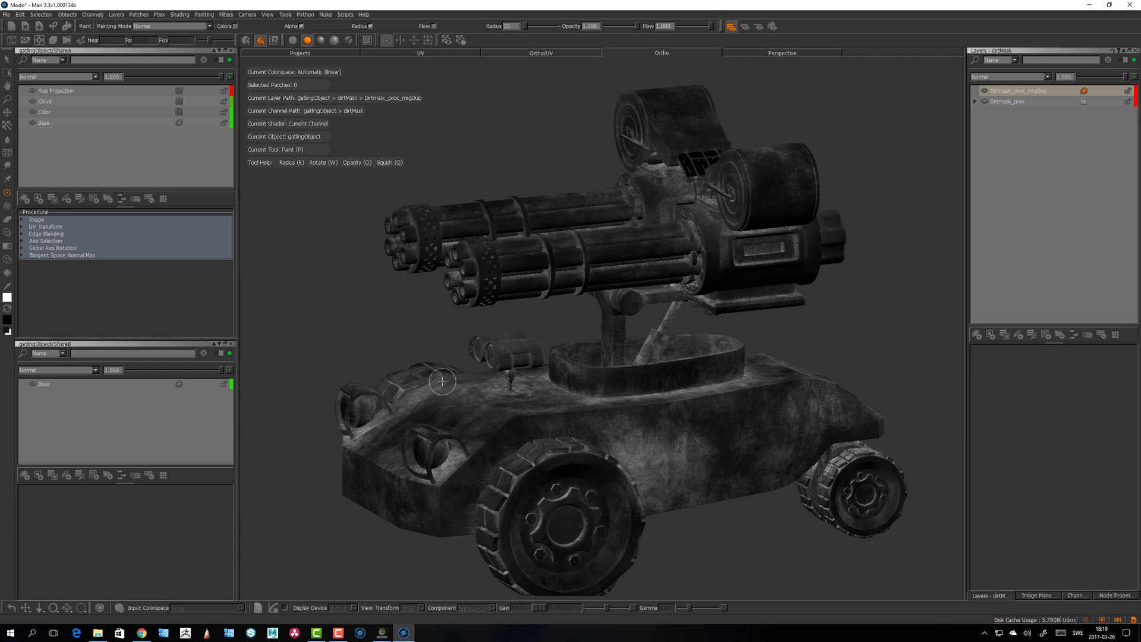
Step: In ShareB add a Color layer above Base and set its colour to dark green
click(1074, 596)
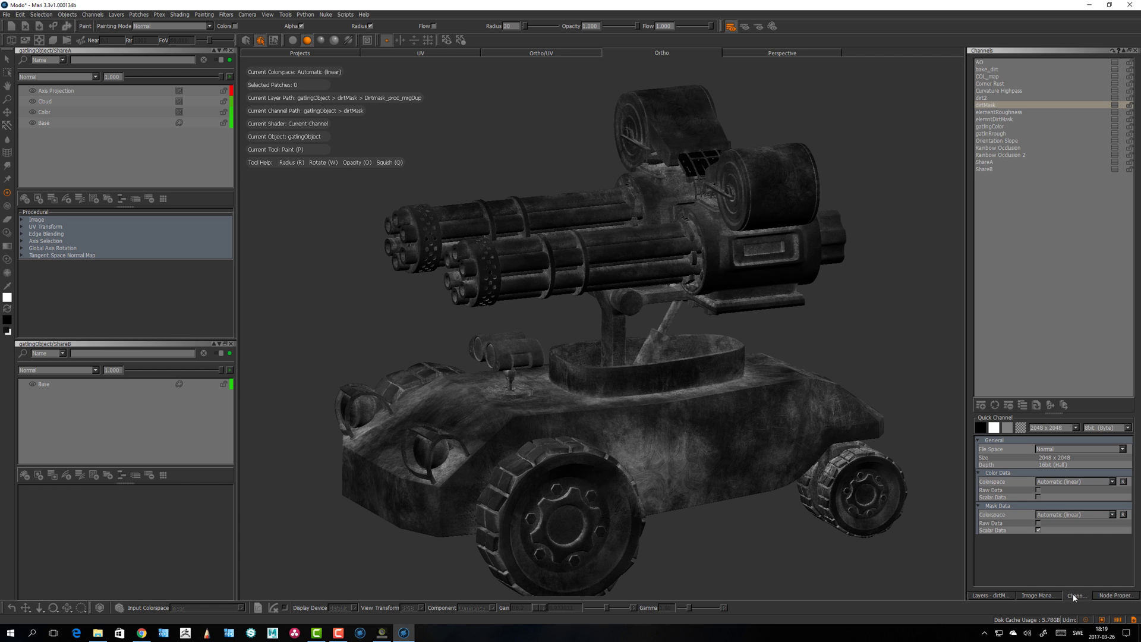
click(984, 168)
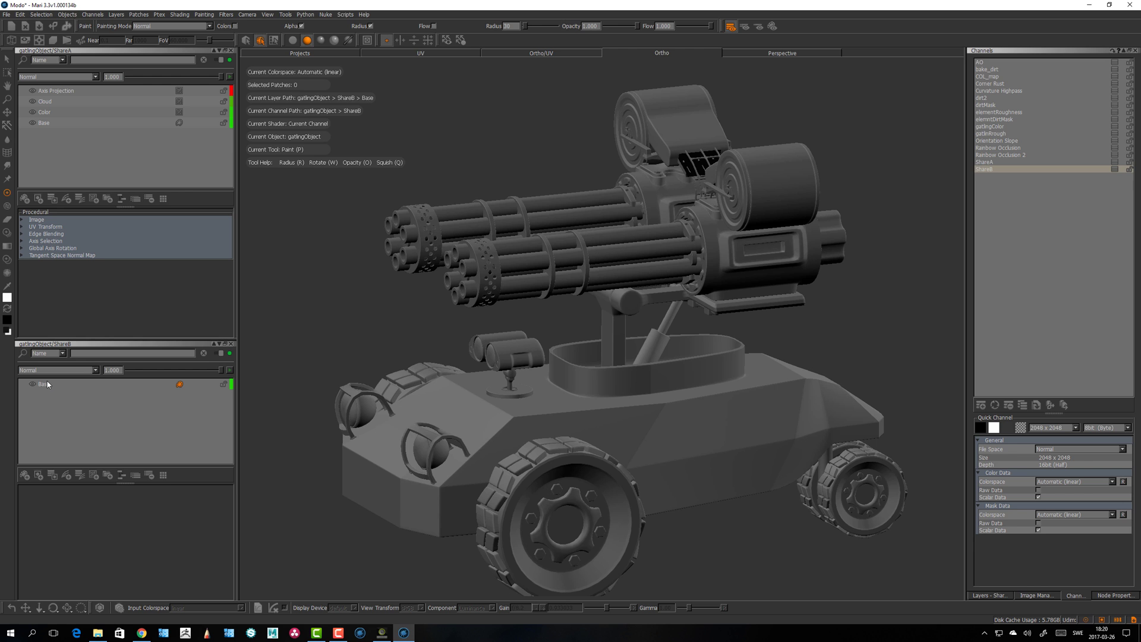
key(Tab)
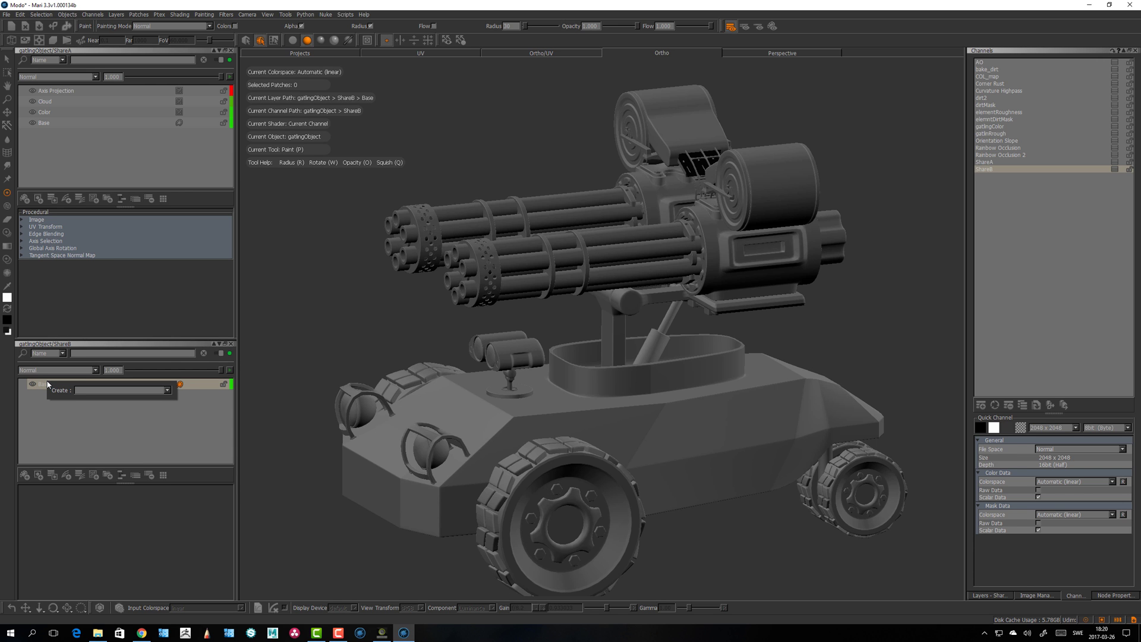
text(col)
key(Return)
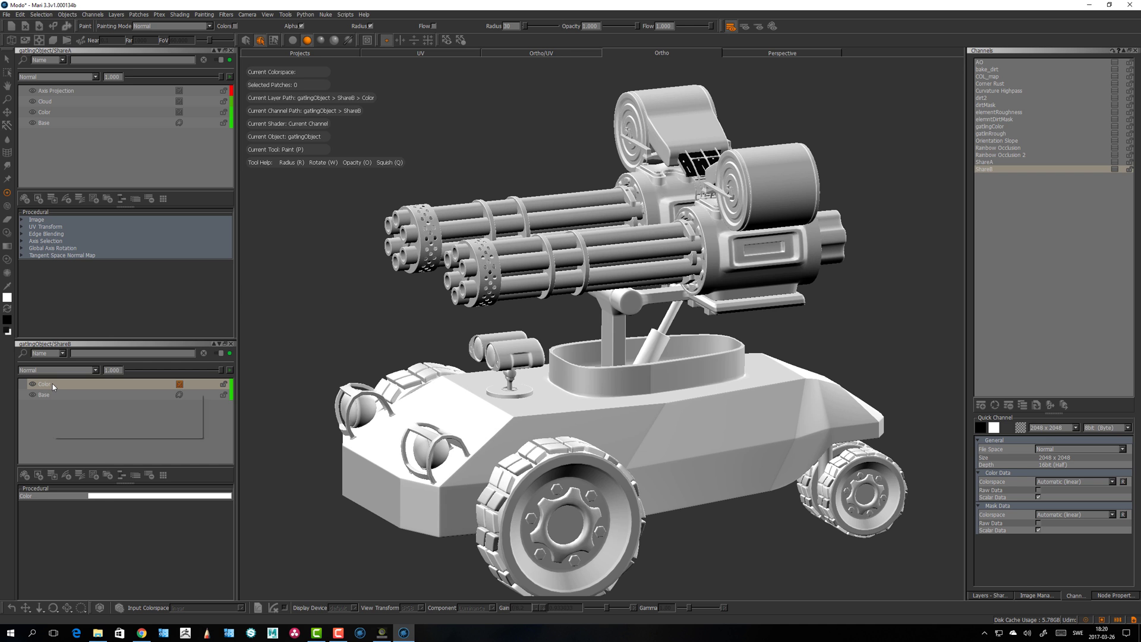
click(101, 496)
click(610, 354)
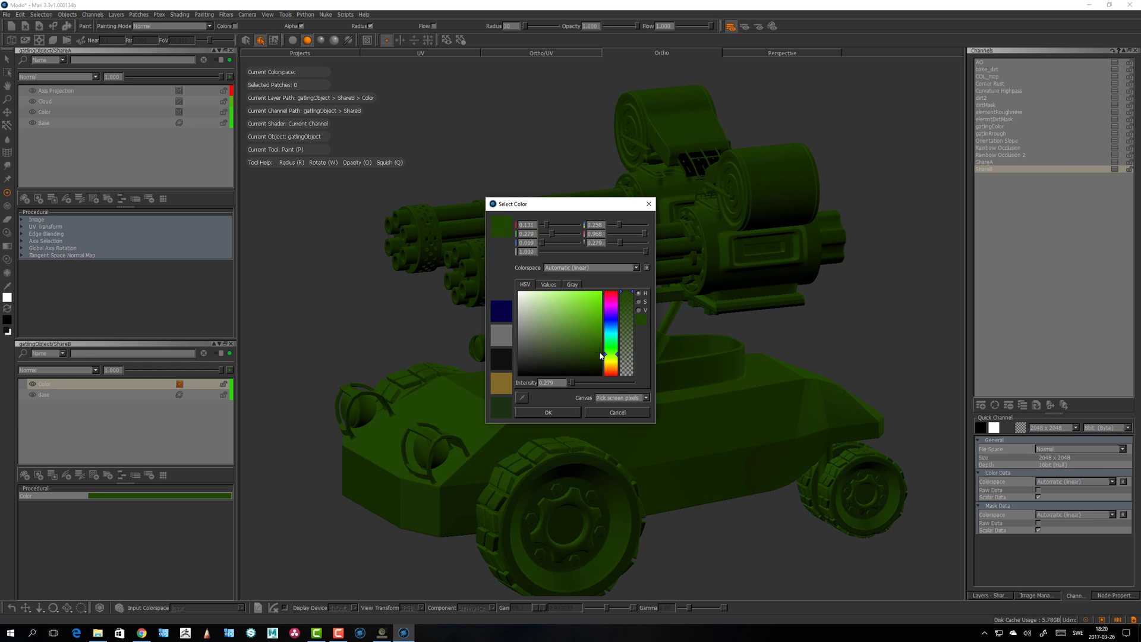
click(548, 412)
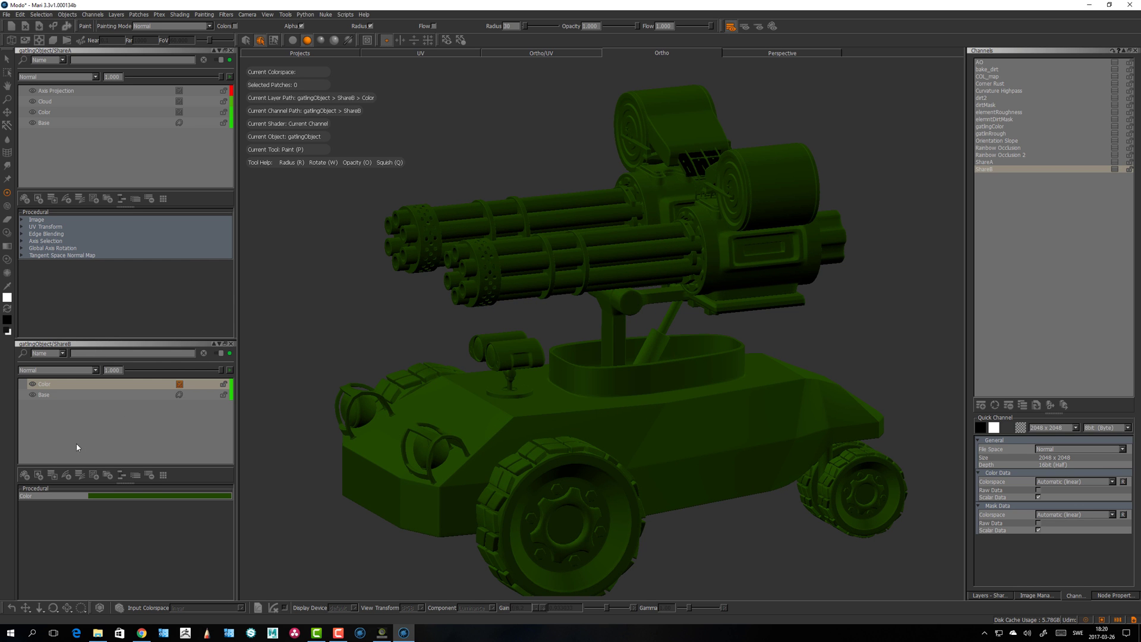
Step: Add a second Color layer, Color 2, on top of the green one
click(44, 385)
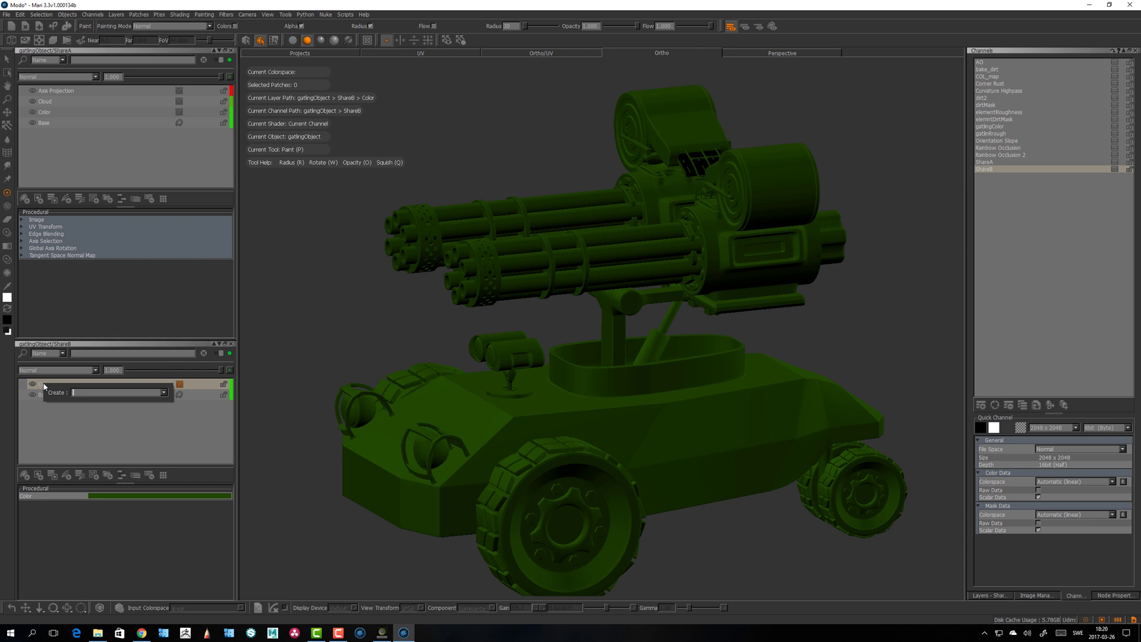
key(Tab)
text(Color)
key(Return)
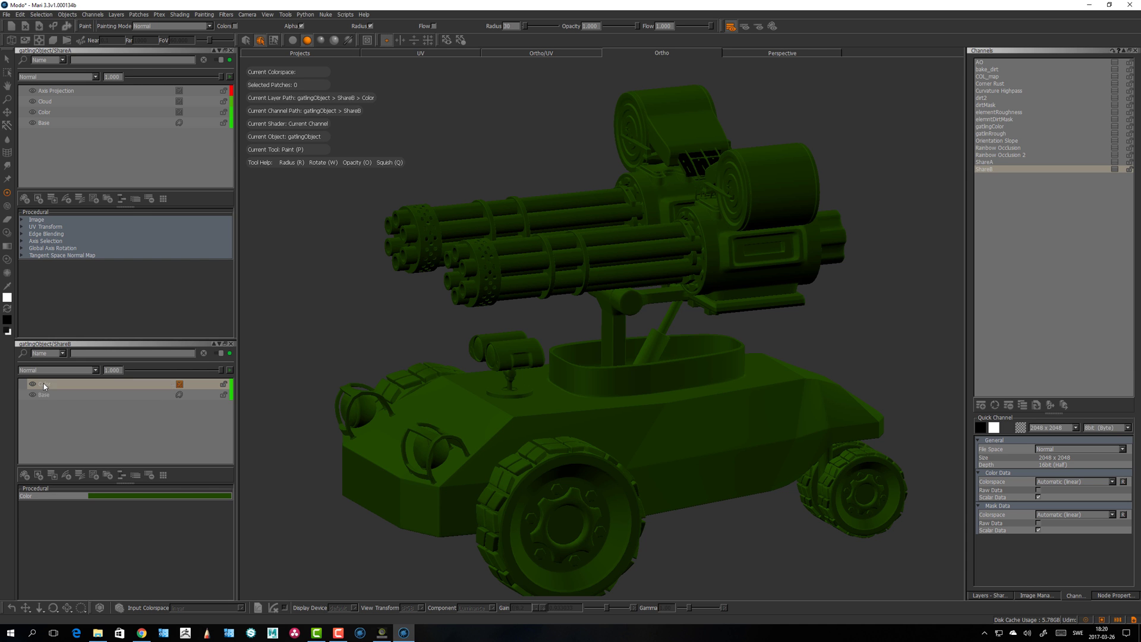
Step: Set Color 2 to a sandy olive-yellow at full opacity in the Select Color dialog
click(45, 384)
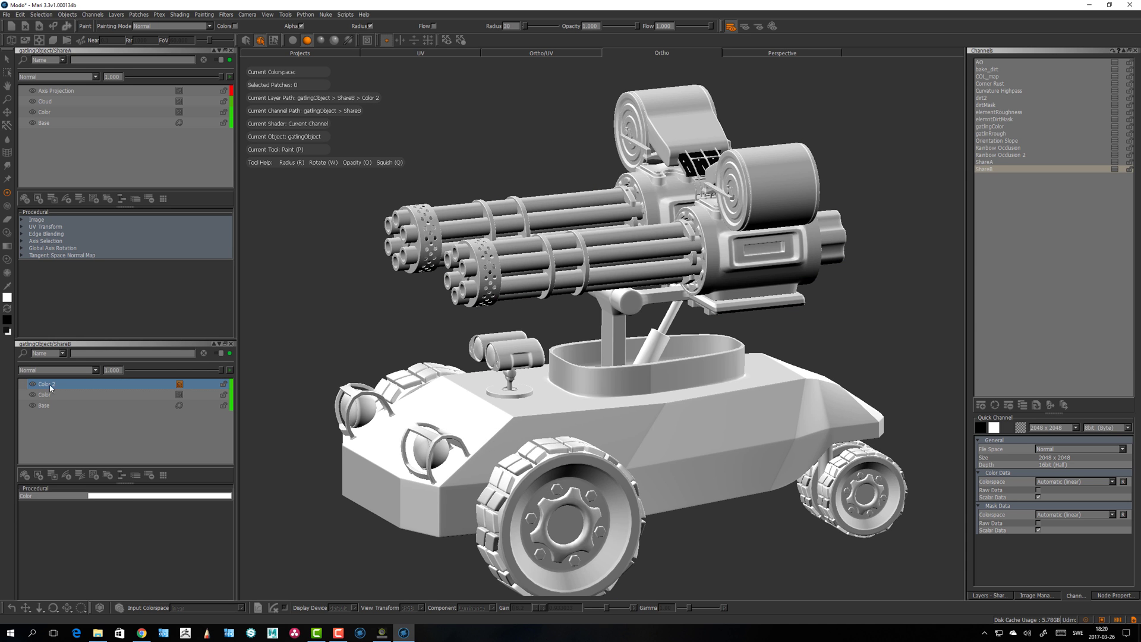
click(112, 497)
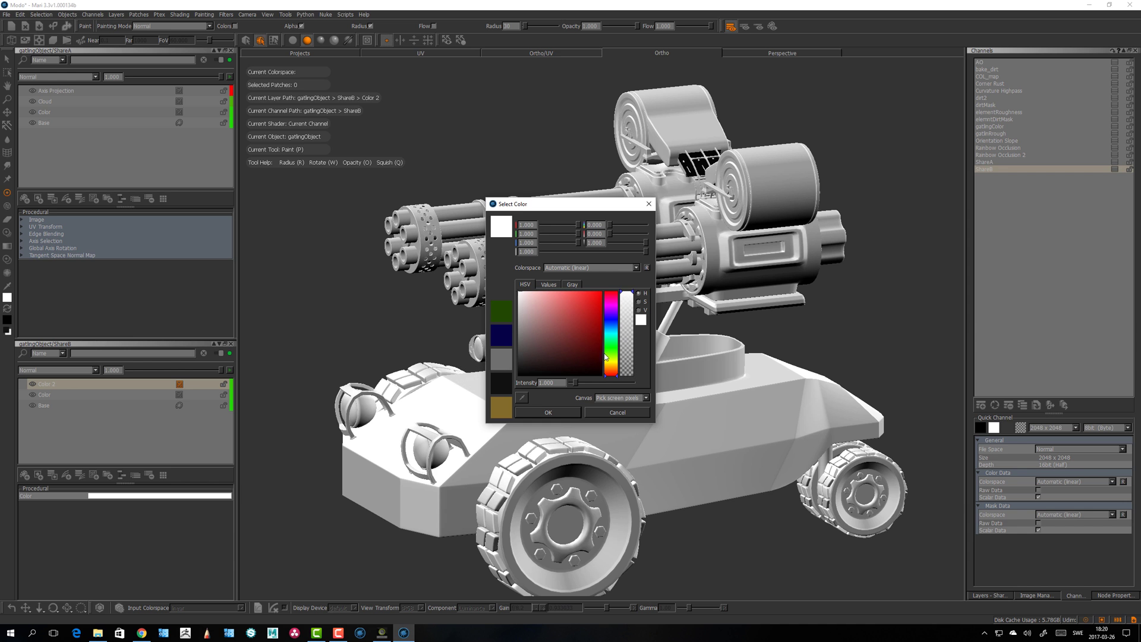
click(610, 361)
mouse_move(554, 343)
mouse_down()
mouse_move(554, 320)
mouse_move(554, 336)
mouse_up()
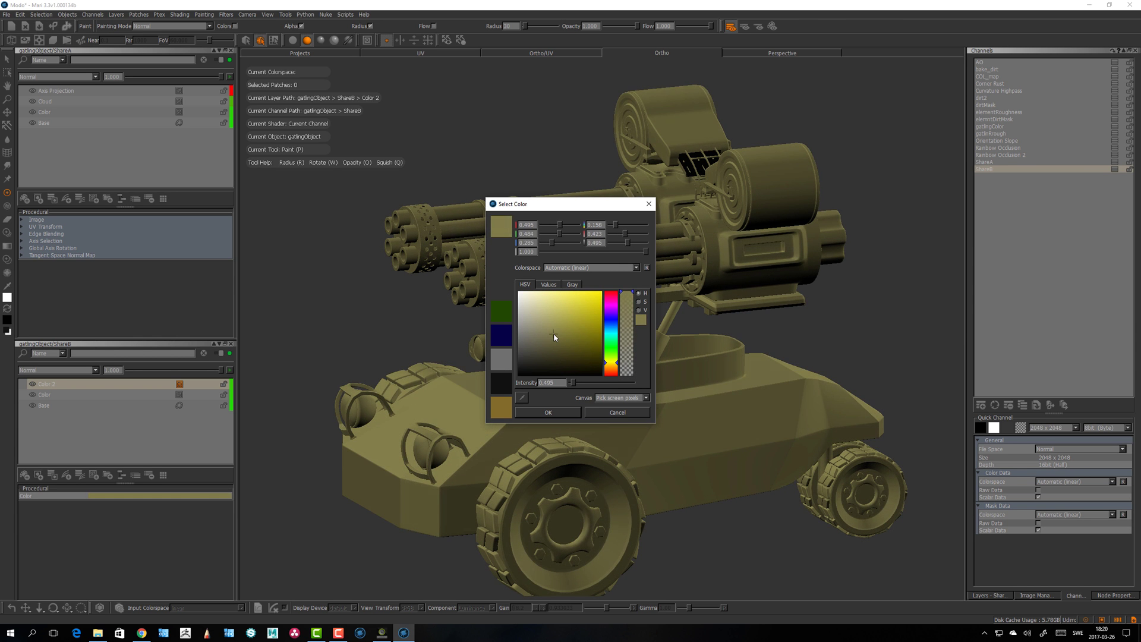
drag(555, 359, 555, 332)
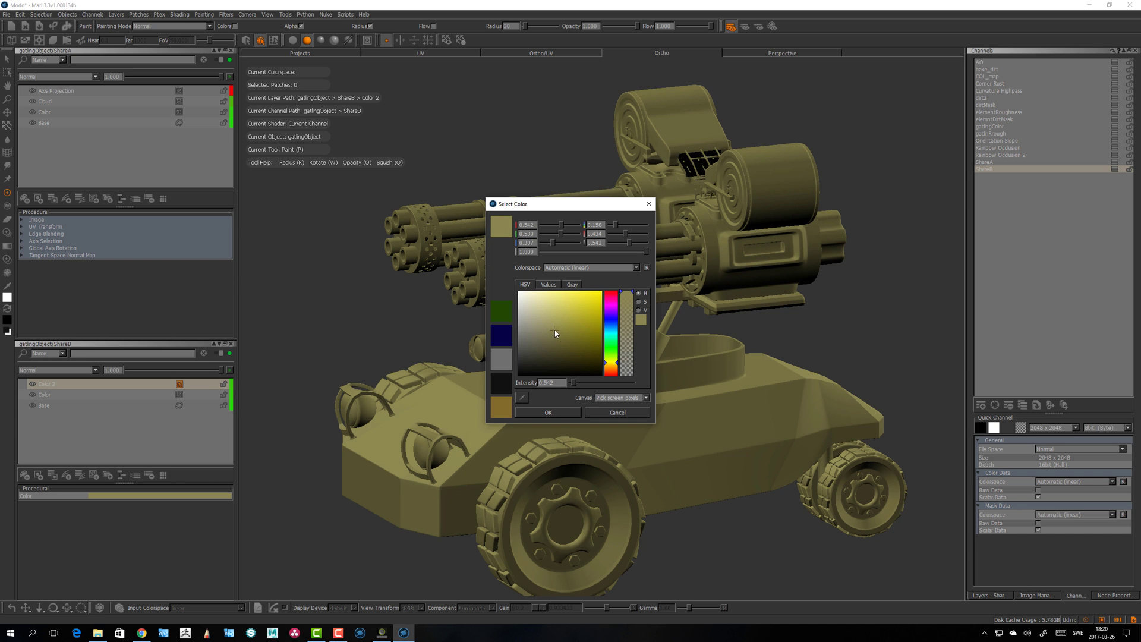
click(621, 365)
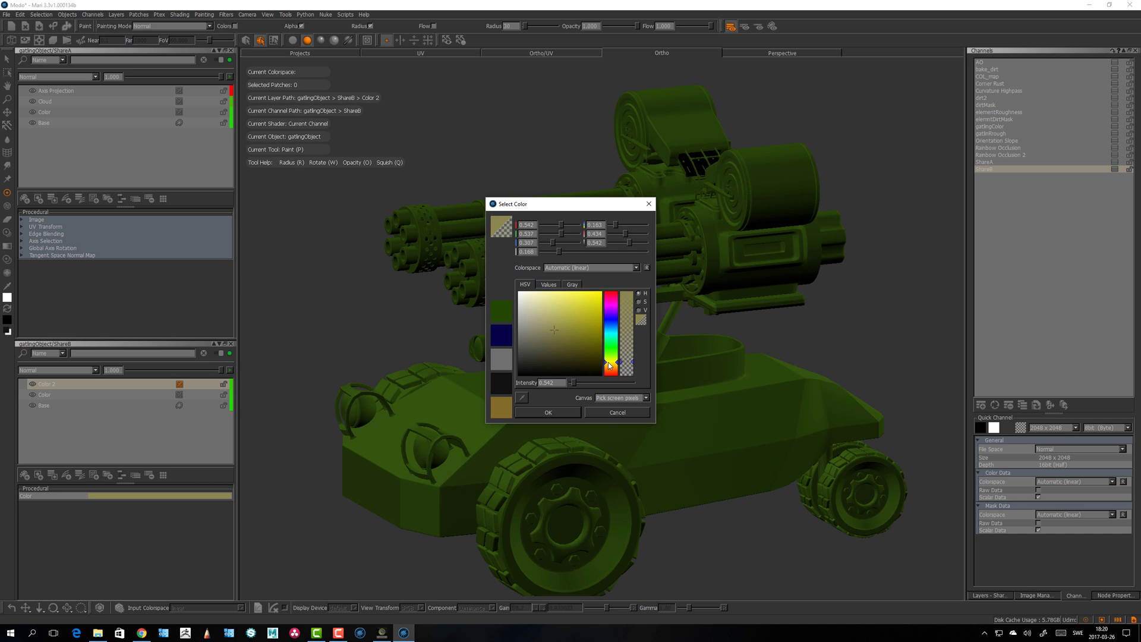
drag(552, 331, 554, 323)
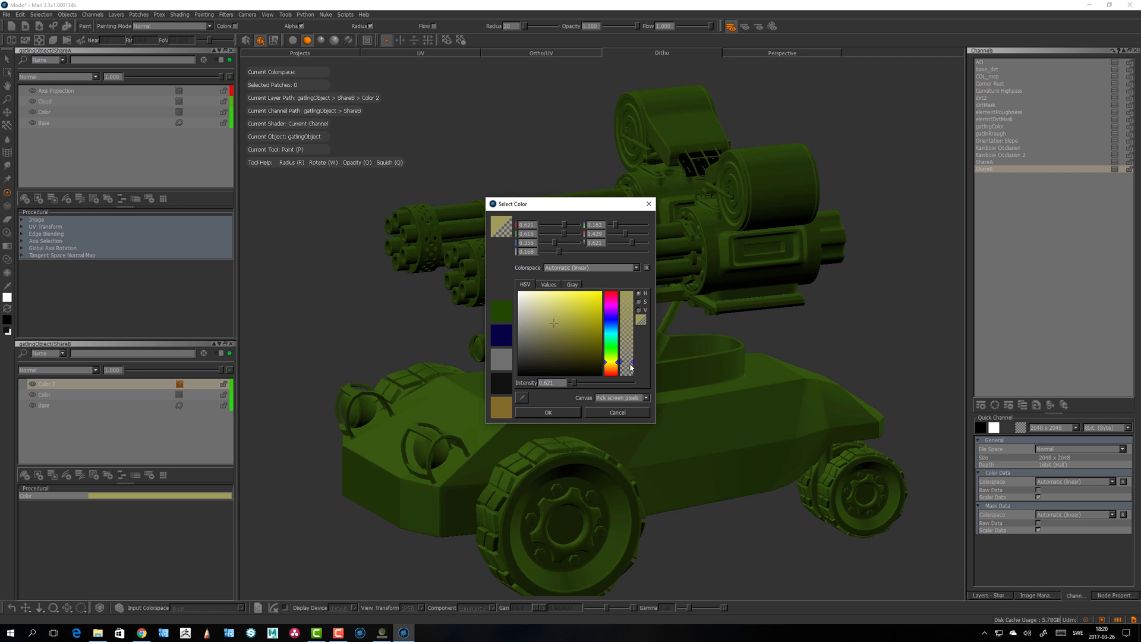
click(626, 293)
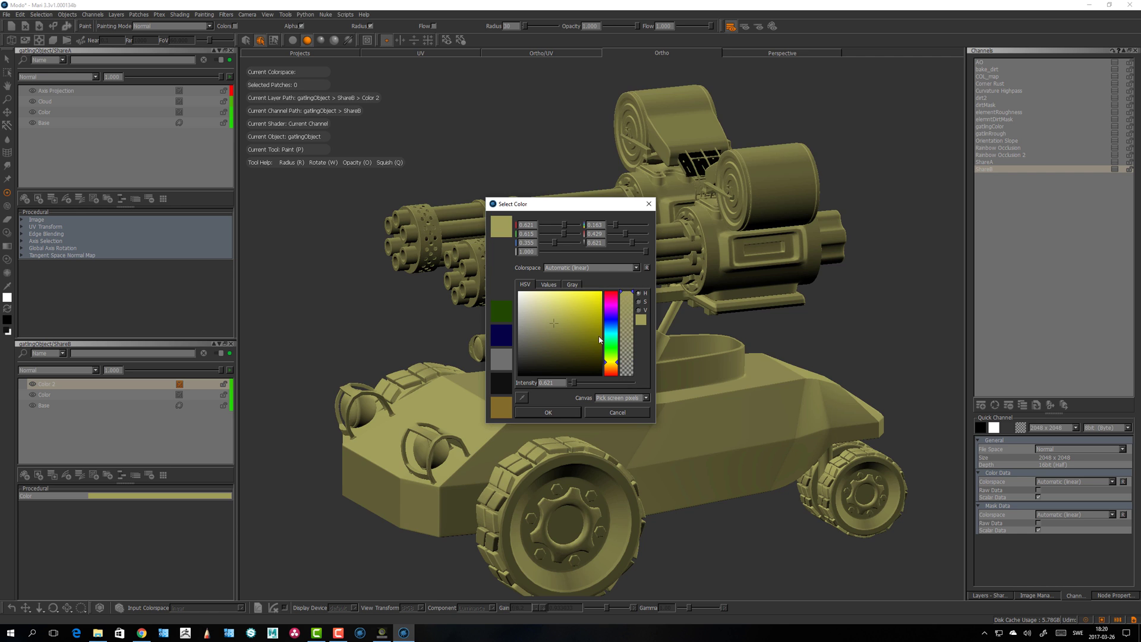
click(555, 328)
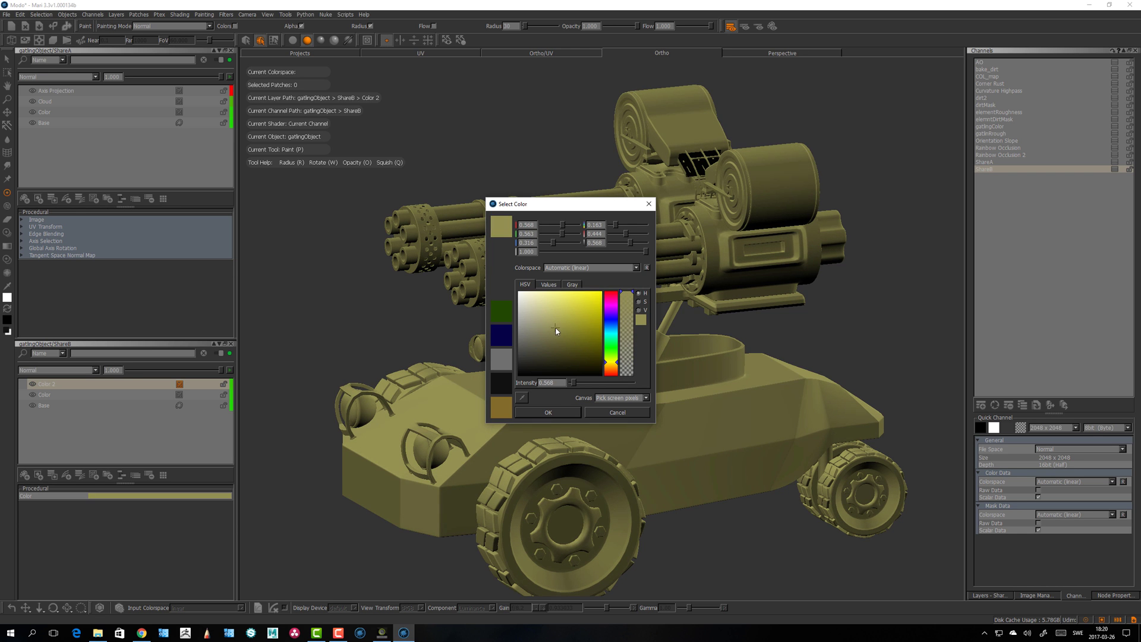
click(560, 416)
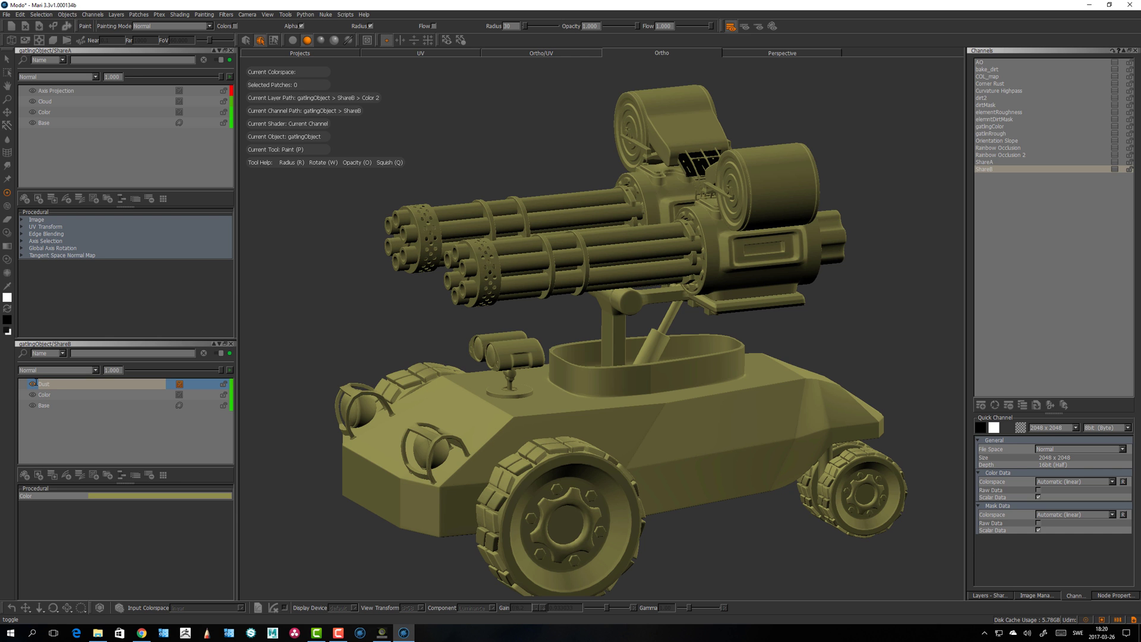
Step: Bring up the Mask Stack panel of ShareB's top Dust layer
mouse_move(420, 326)
alt+mouse_down()
mouse_move(448, 346)
mouse_move(330, 415)
alt+mouse_up()
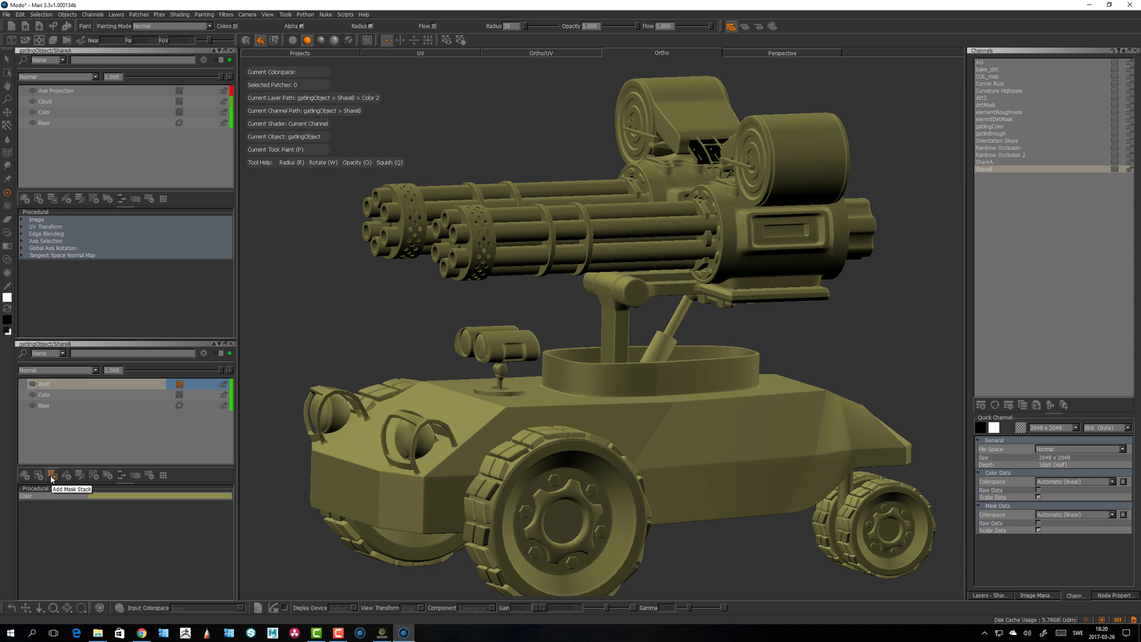
alt+drag(504, 369, 551, 366)
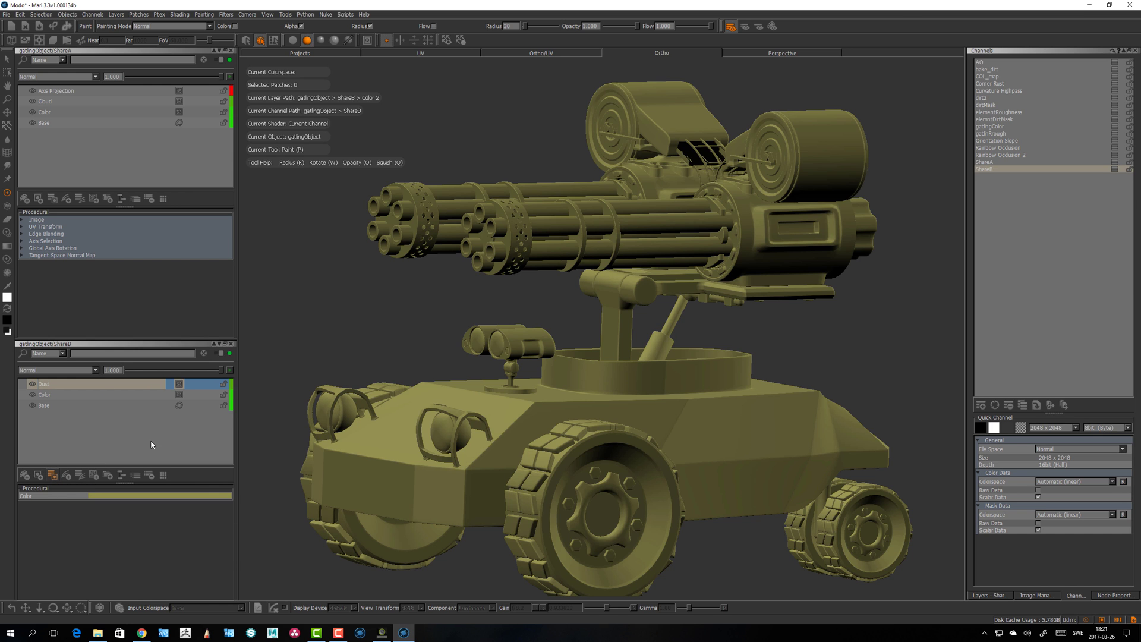
click(191, 384)
click(191, 384)
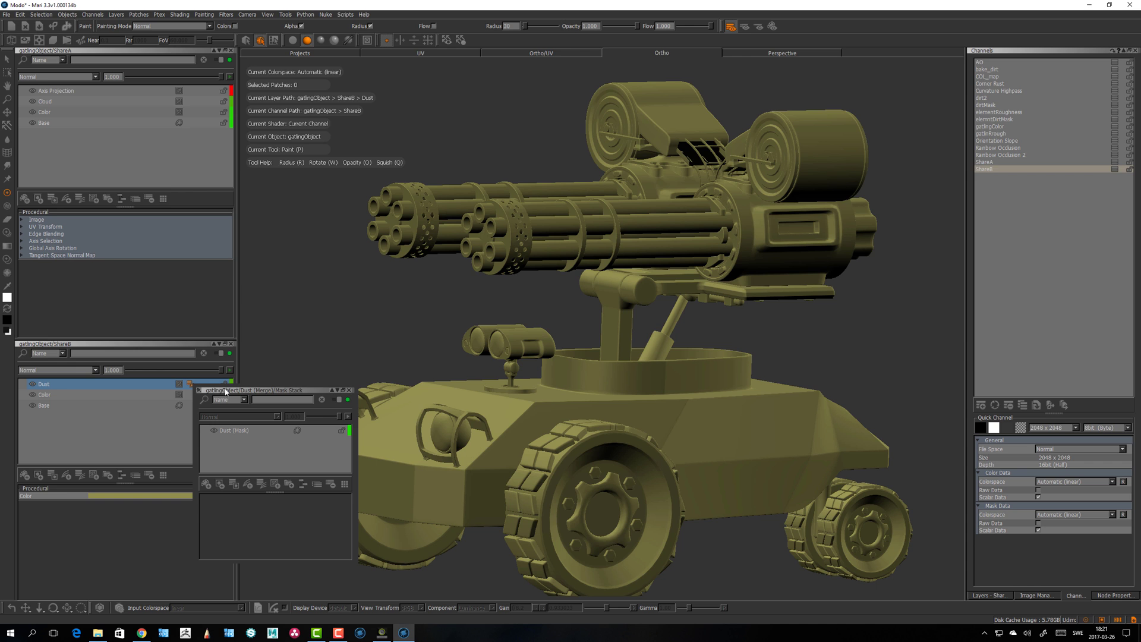
Step: Dock the mask stack beside the layer panels and show the dirtMask channel's layers
drag(225, 391, 98, 156)
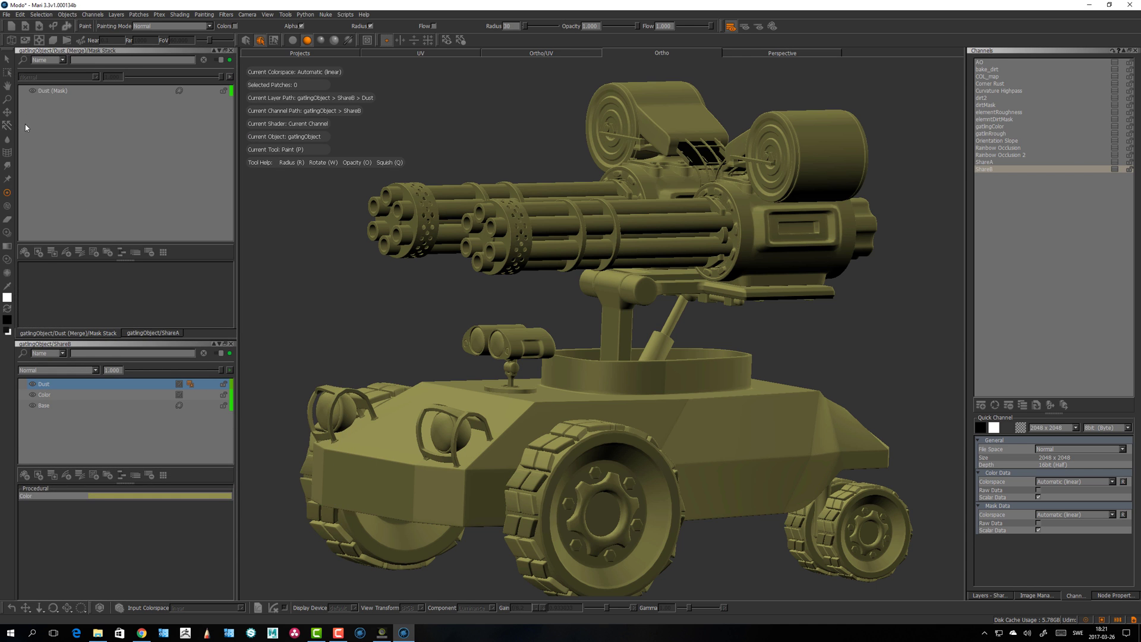
click(50, 92)
scroll(553, 170, up, 1)
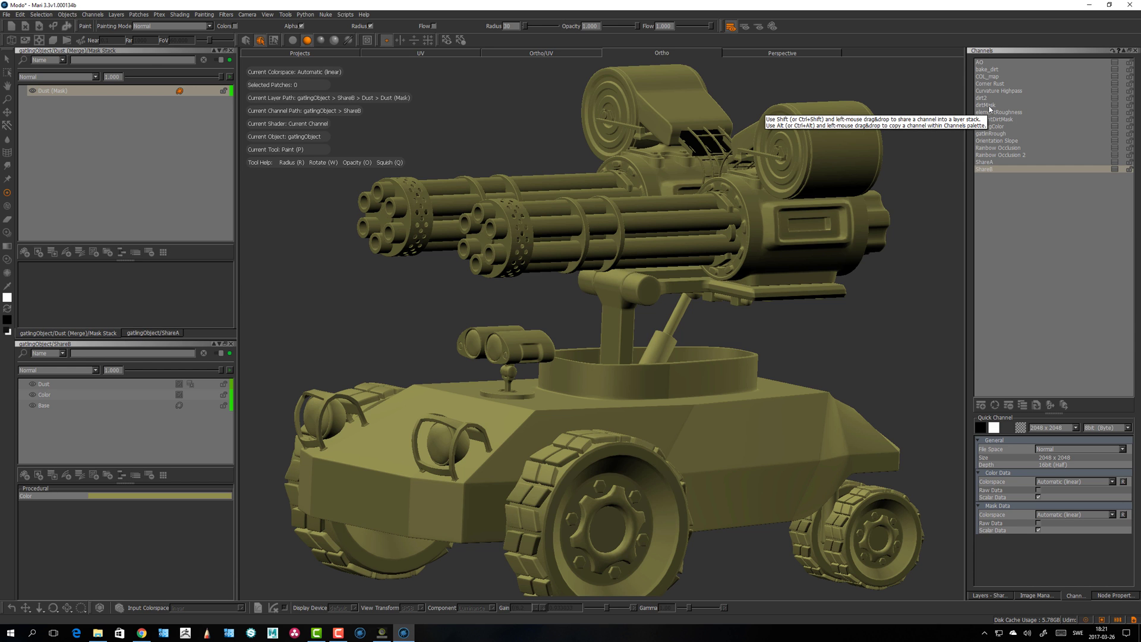
click(1114, 106)
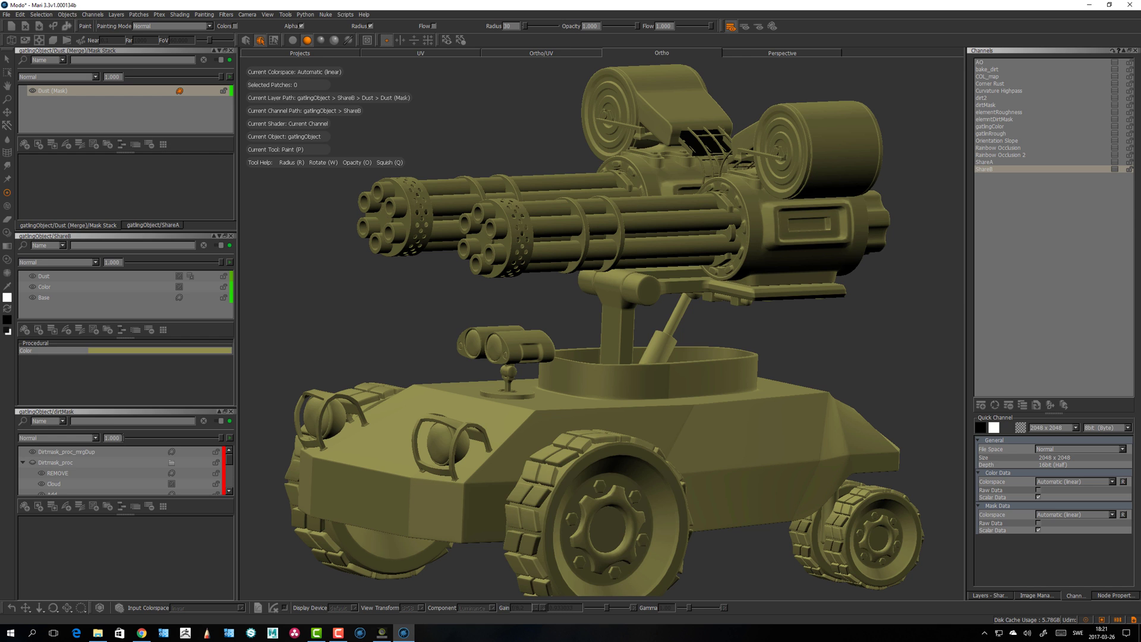
Step: Dock the dirtMask layers on the right and Shift-drag Dirtmask_proc_mrgDup into the Dust mask as a shared layer
drag(111, 413, 1052, 178)
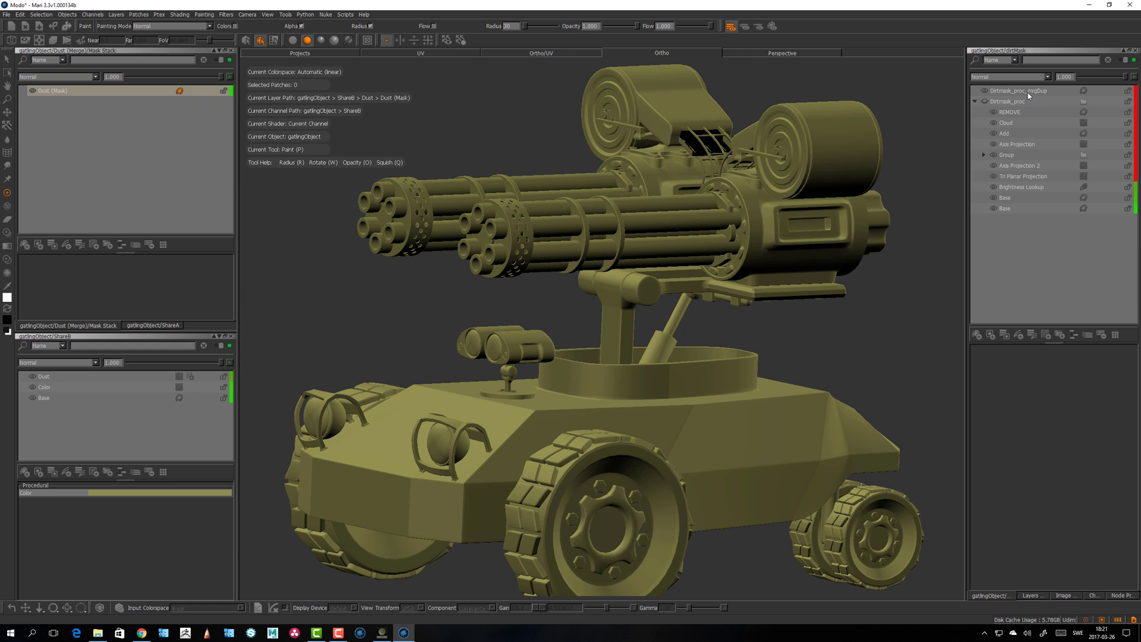
mouse_move(1027, 92)
mouse_down()
mouse_move(203, 379)
mouse_move(77, 84)
mouse_up()
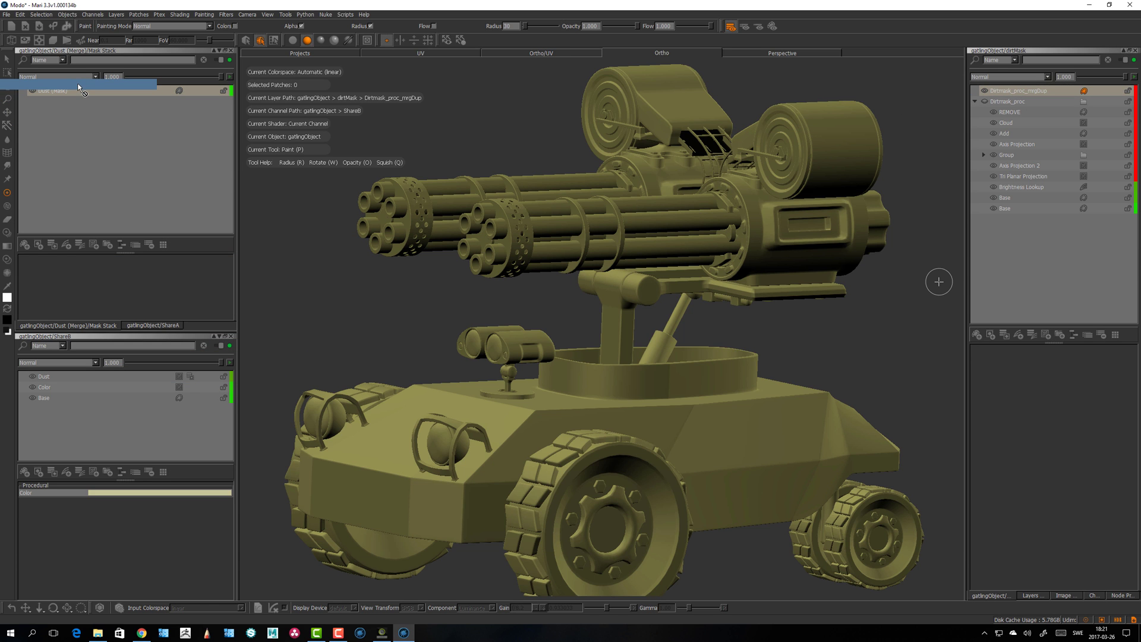
drag(77, 83, 78, 83)
drag(1027, 96, 140, 83)
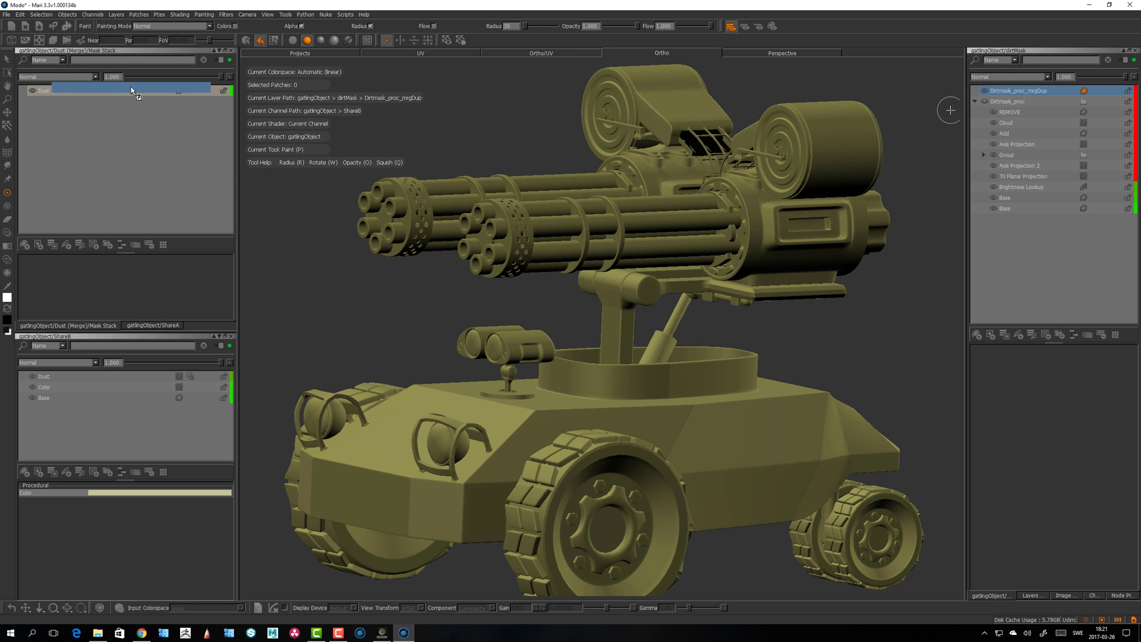
drag(141, 83, 131, 86)
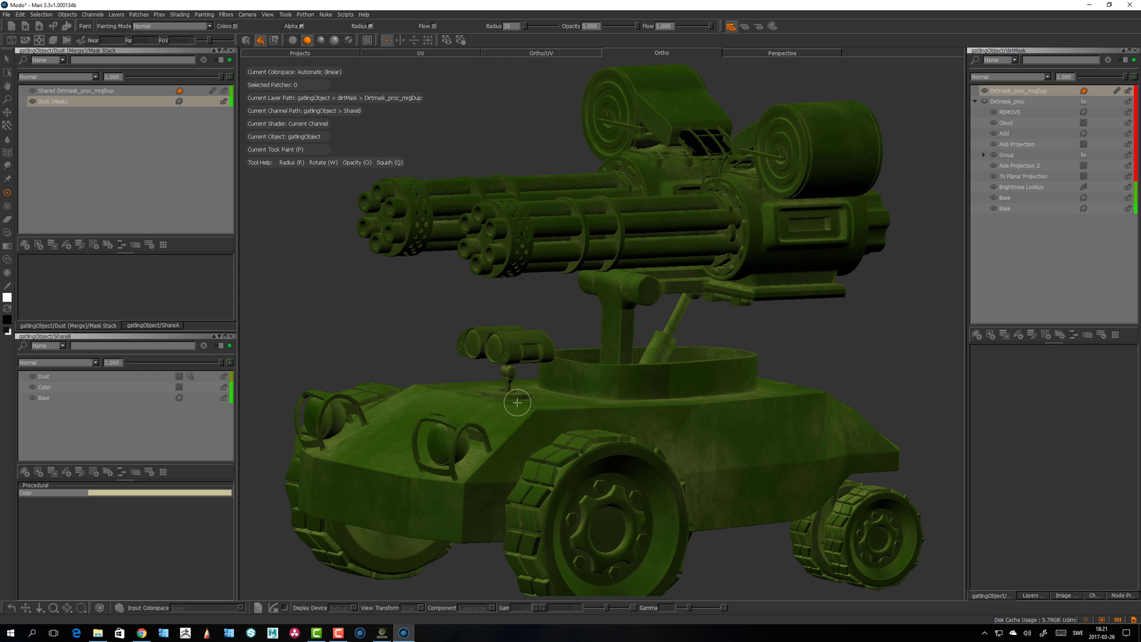
alt+drag(517, 405, 612, 388)
scroll(591, 426, up, 5)
scroll(590, 425, up, 3)
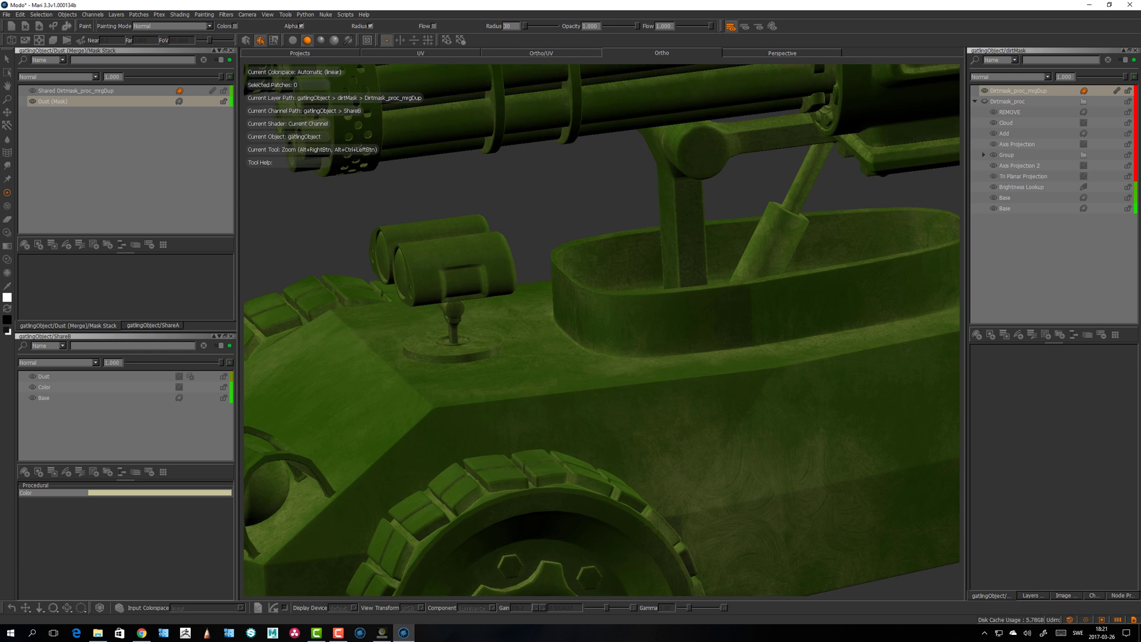
scroll(570, 421, up, 3)
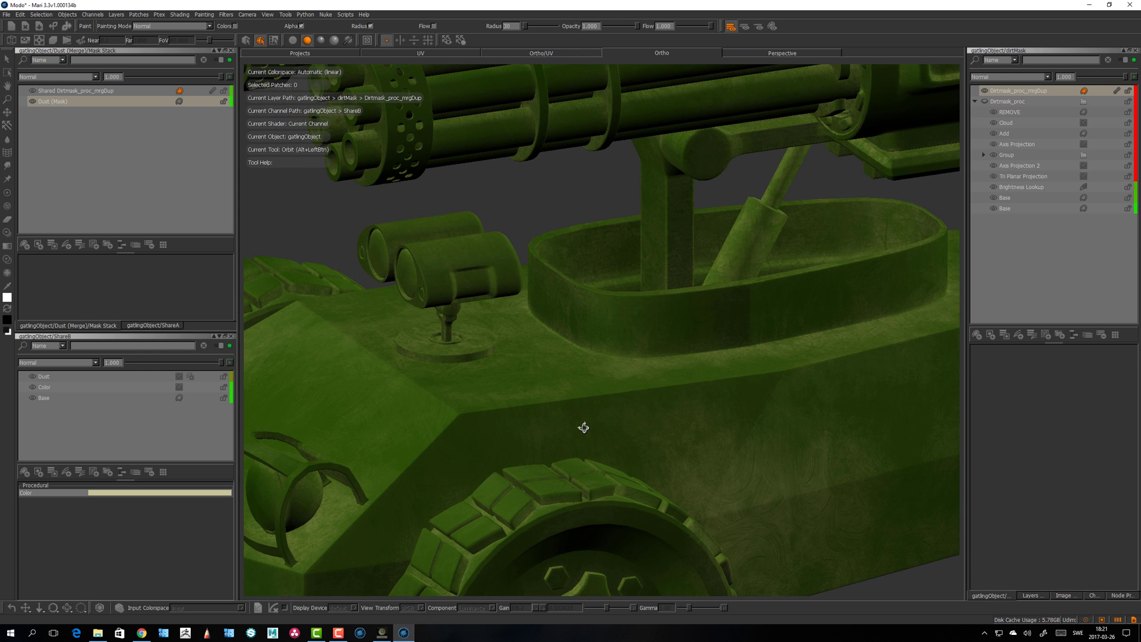
scroll(583, 429, down, 1)
scroll(581, 426, down, 1)
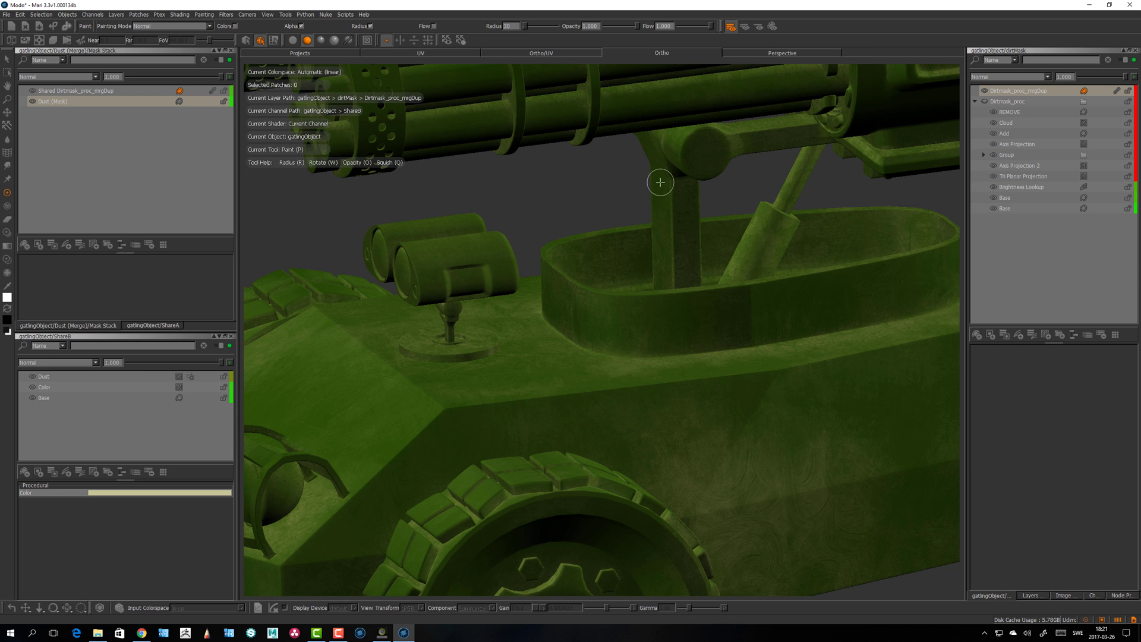
alt+drag(342, 300, 351, 312)
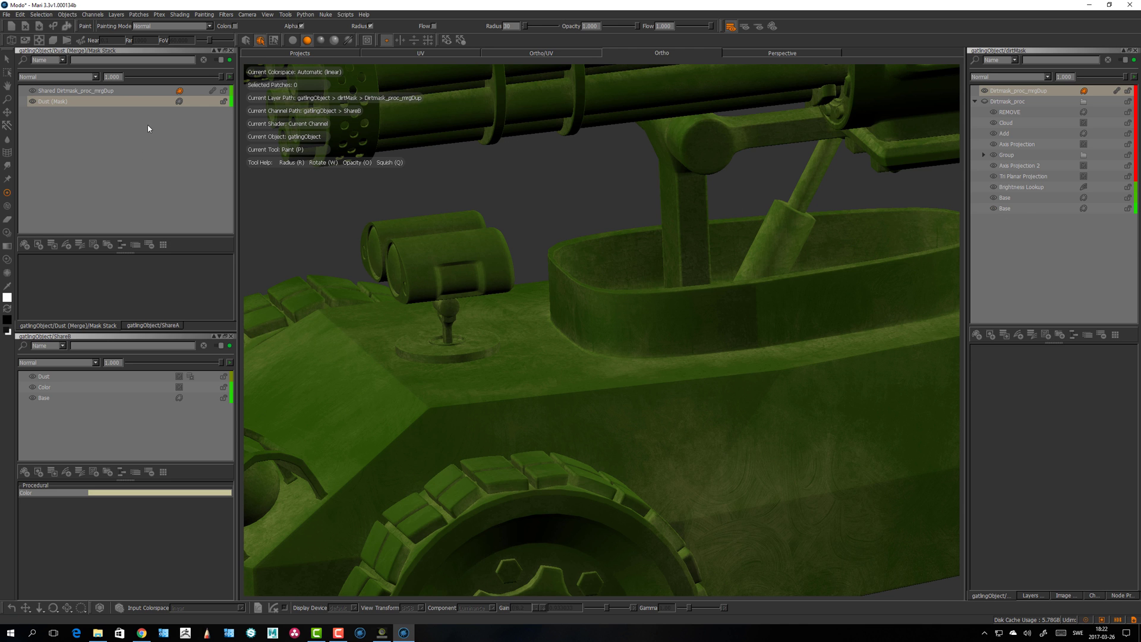
Step: Delete the shared layer from the Dust mask, then group Dirtmask_proc_mrgDup and rename Group 2 to DIRT-GRP
click(94, 93)
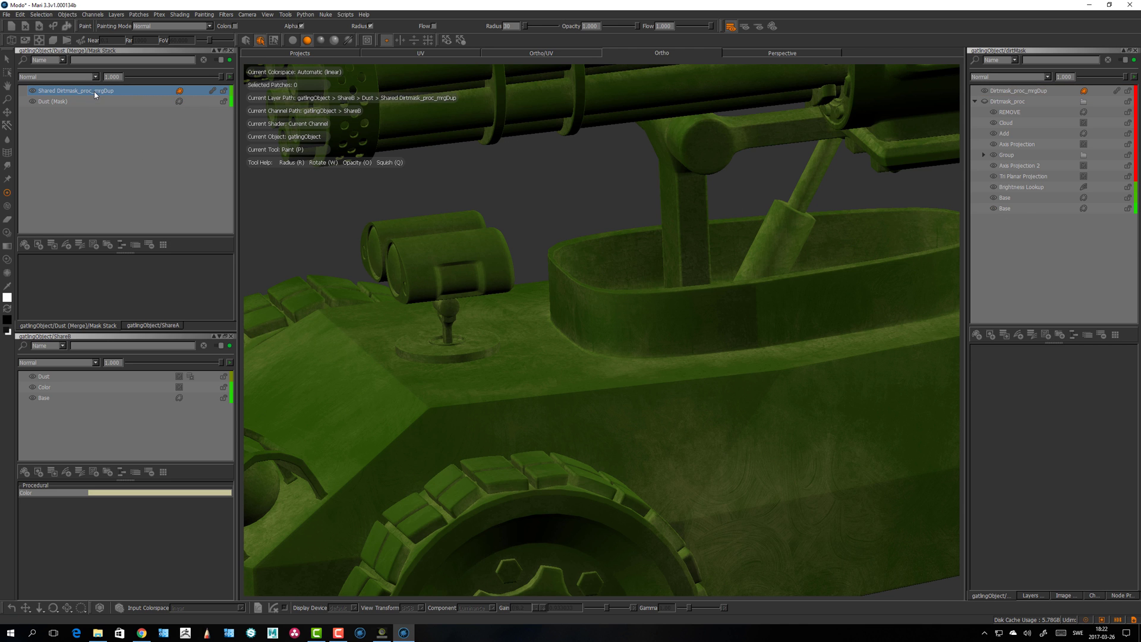
key(Delete)
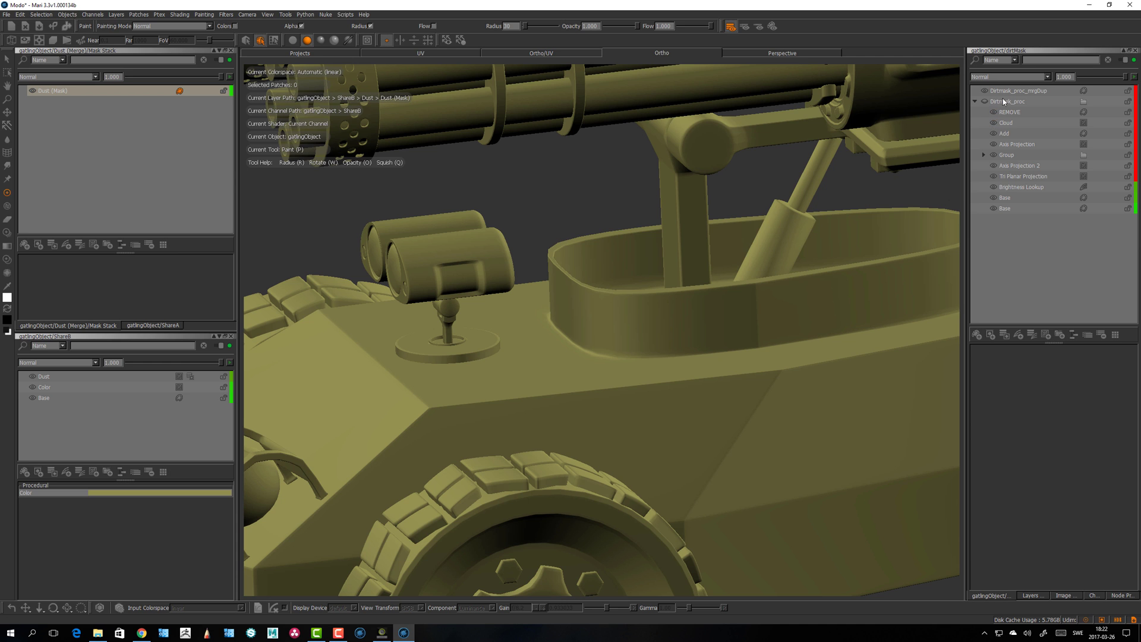
click(1013, 94)
right_click(1013, 92)
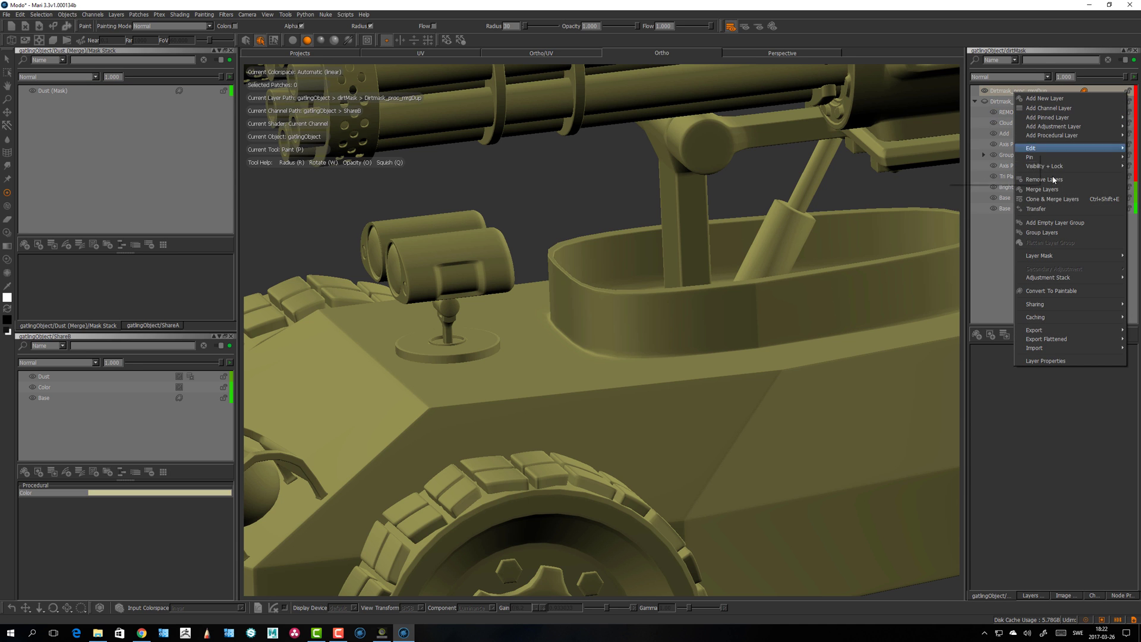
click(1043, 232)
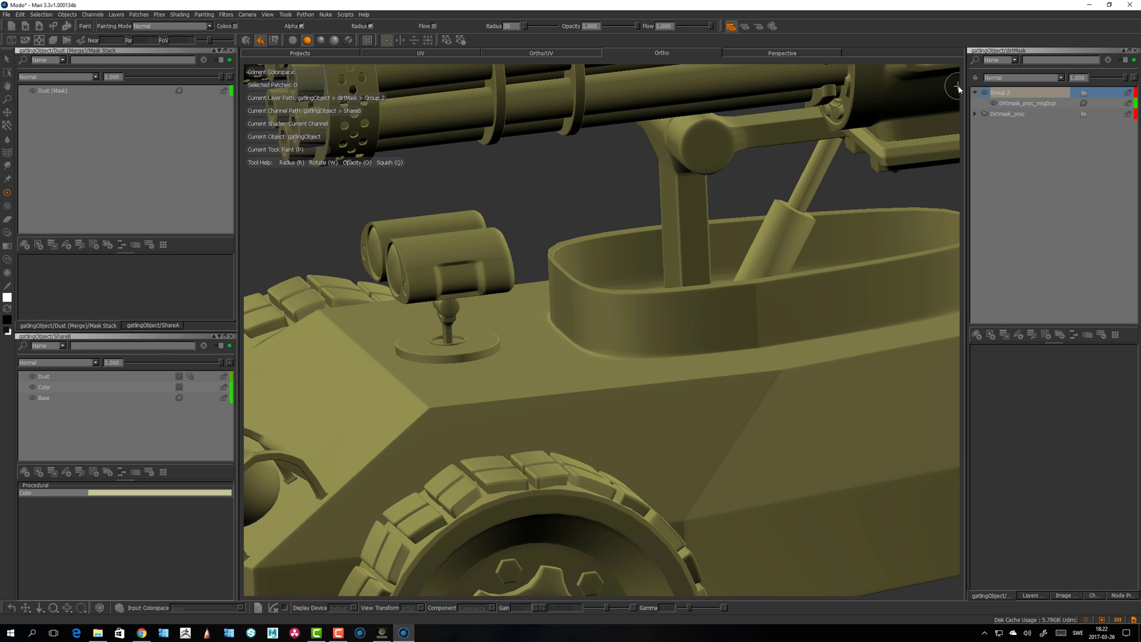
double_click(997, 92)
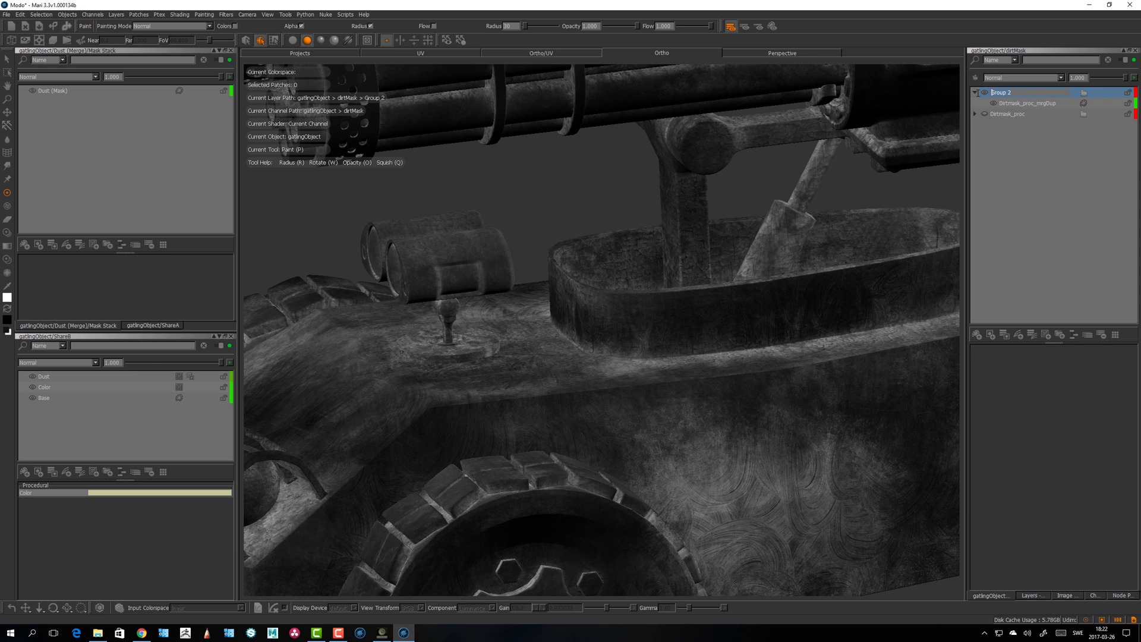
text(DIRT-GRP)
key(Return)
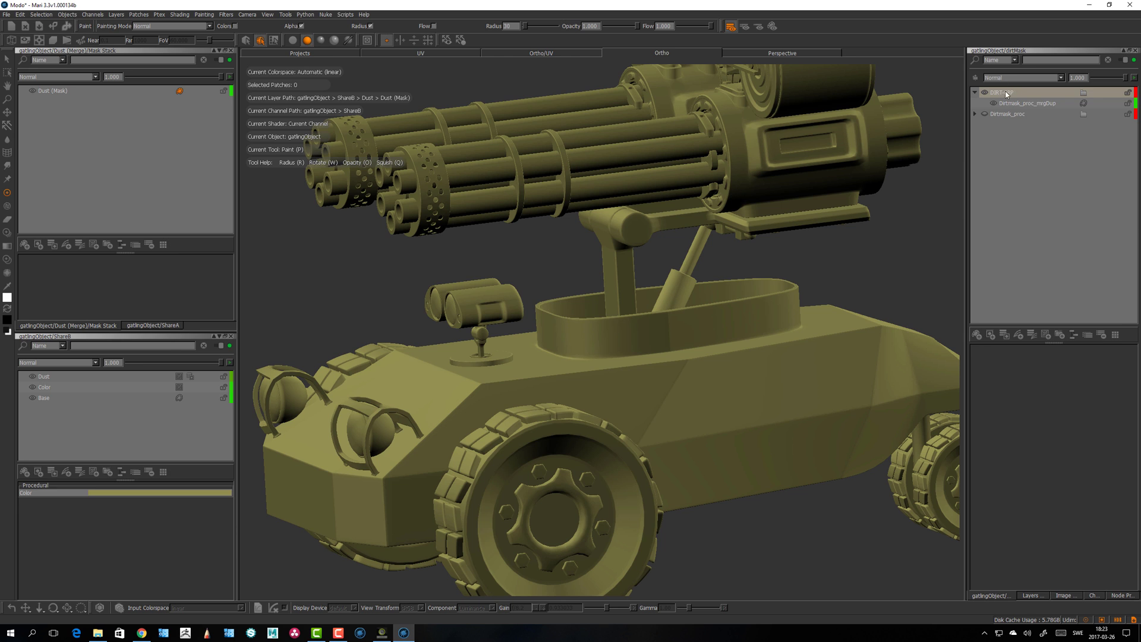
Step: Shift-drag DIRT-GRP from the dirtMask panel into the Dust Mask Stack as a shared group, then expand it
click(1006, 92)
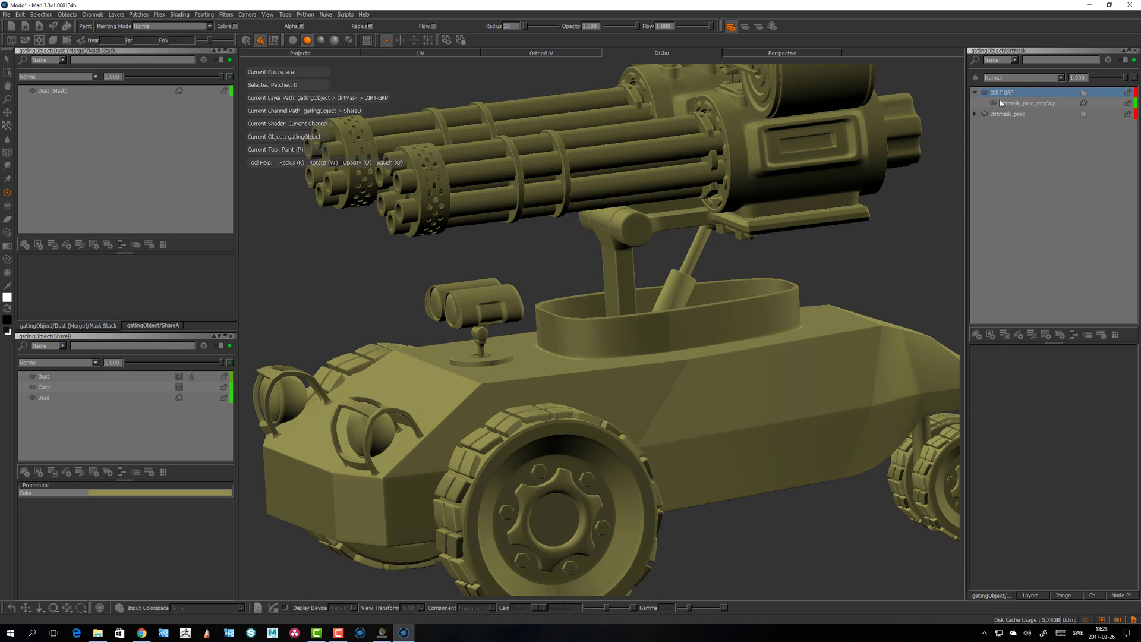
key(ctrl+z)
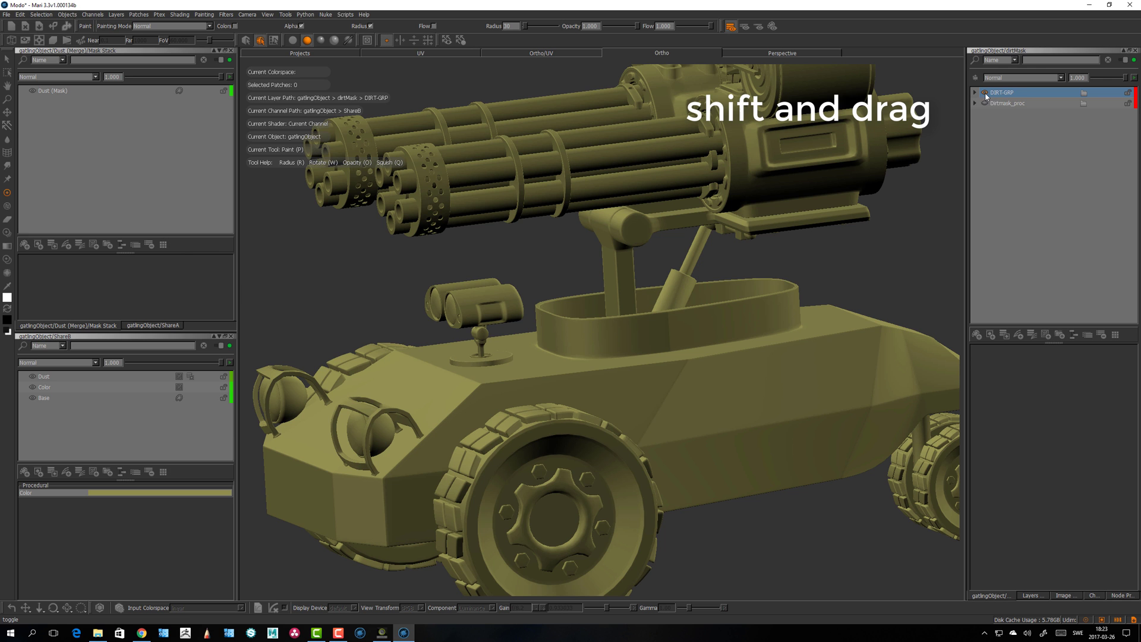
shift+drag(1005, 95, 64, 90)
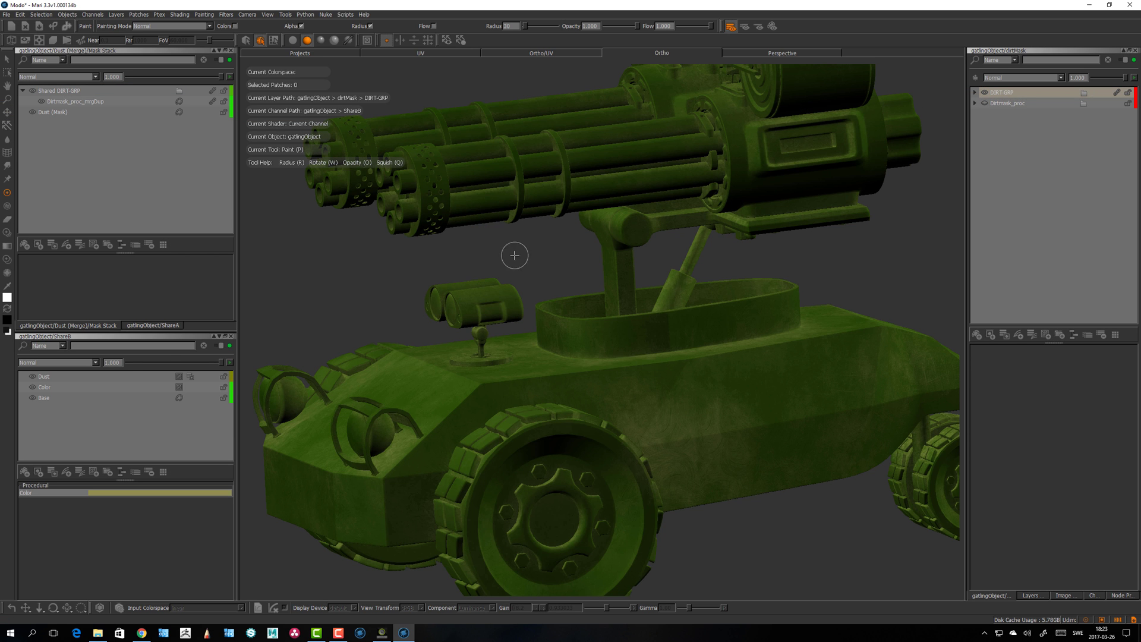
mouse_move(540, 301)
middle_down()
mouse_move(572, 318)
mouse_move(574, 340)
middle_up()
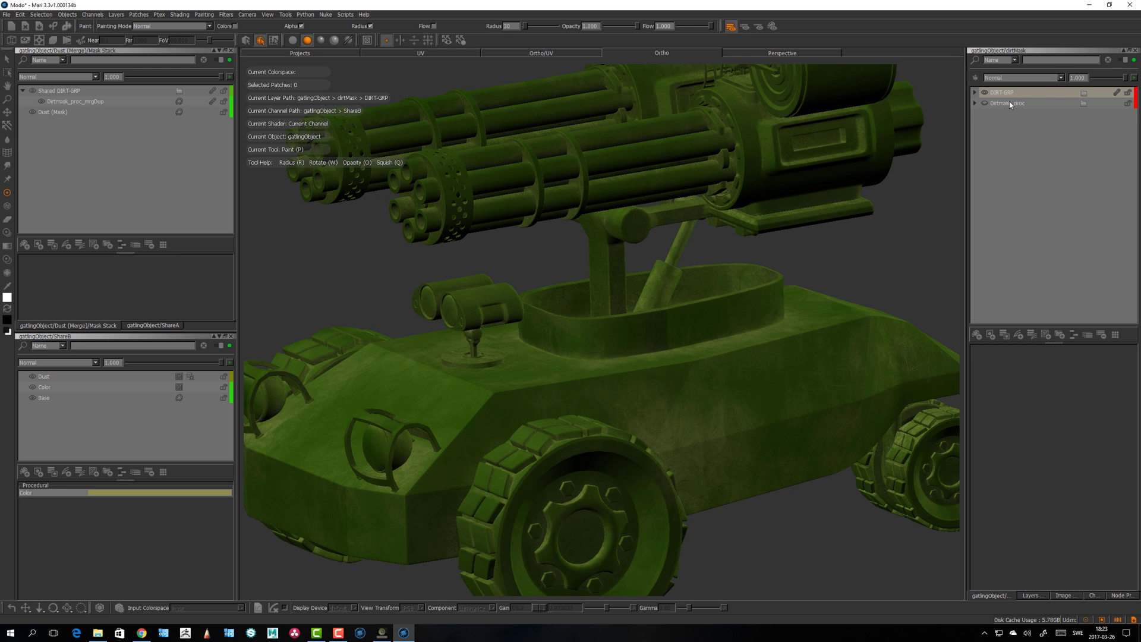
click(976, 92)
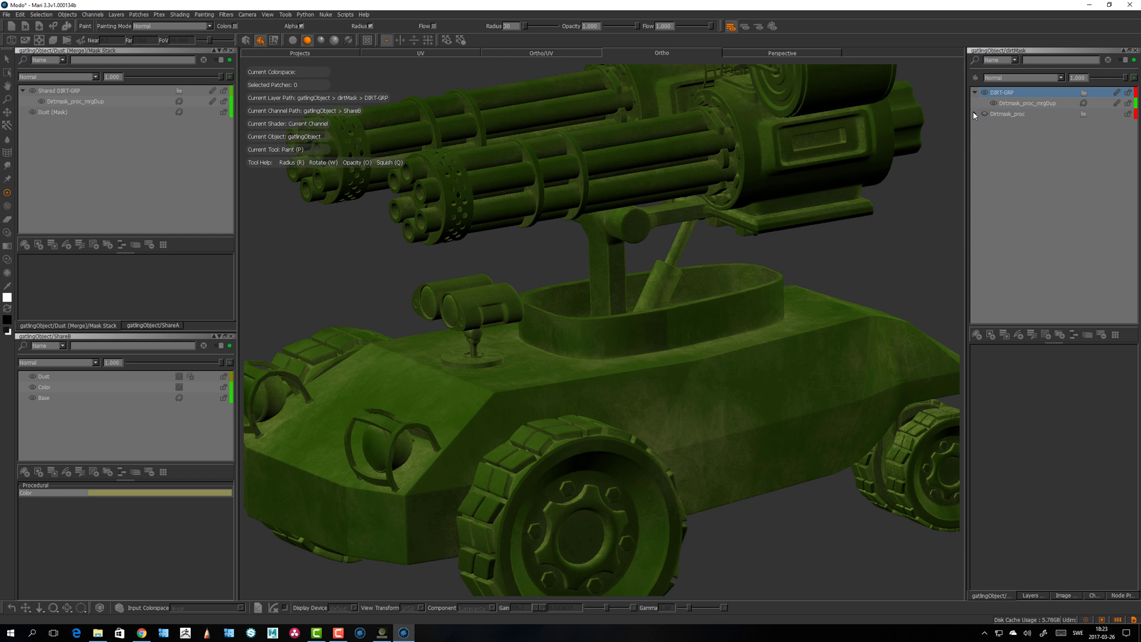
Step: Add a new empty layer above REMOVE inside the Dirtmask_proc group
click(975, 114)
click(1010, 125)
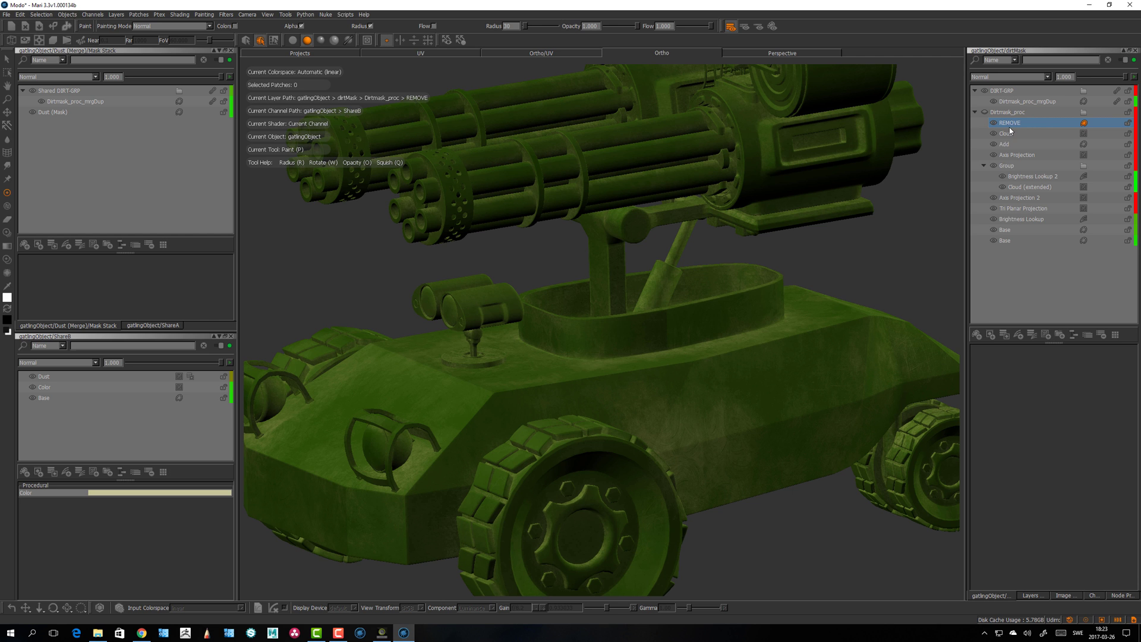
click(976, 335)
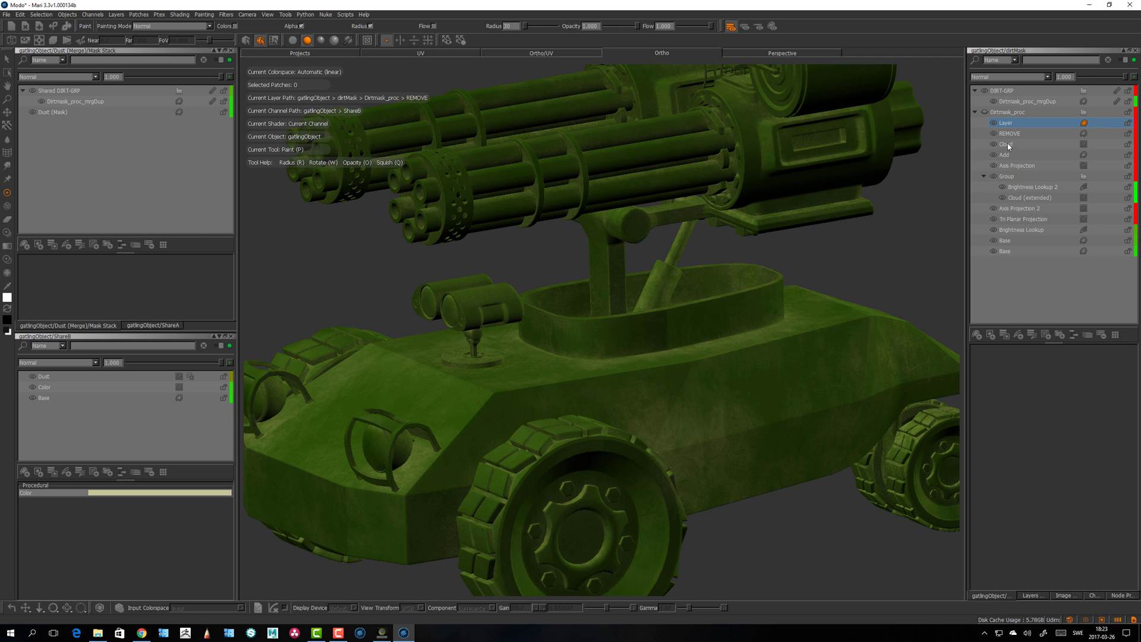
scroll(607, 423, up, 2)
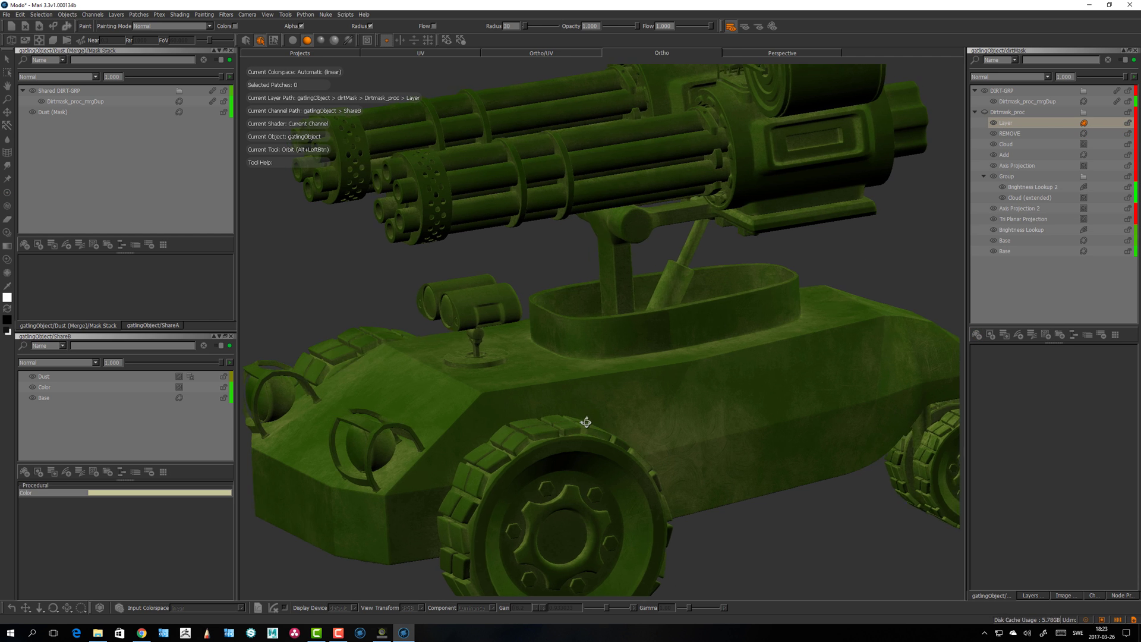
scroll(583, 423, up, 2)
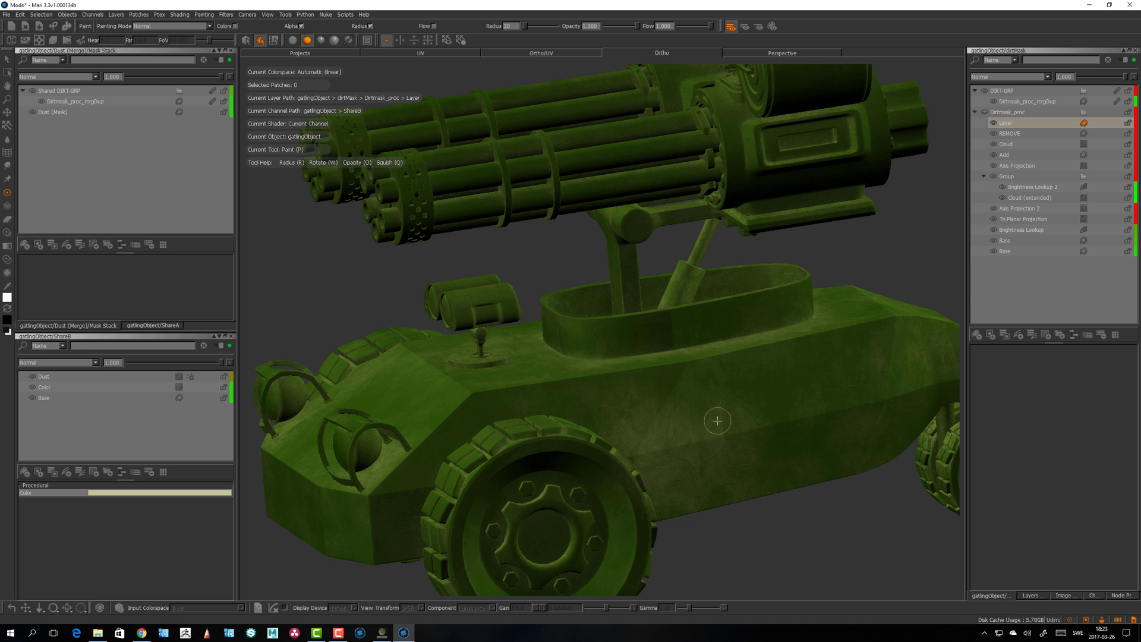
Step: Paint a white zigzag scribble across the vehicle's side in the dirtMask channel
alt+drag(728, 399, 933, 350)
key(p)
mouse_move(643, 392)
mouse_down()
mouse_move(683, 473)
mouse_move(861, 410)
mouse_up()
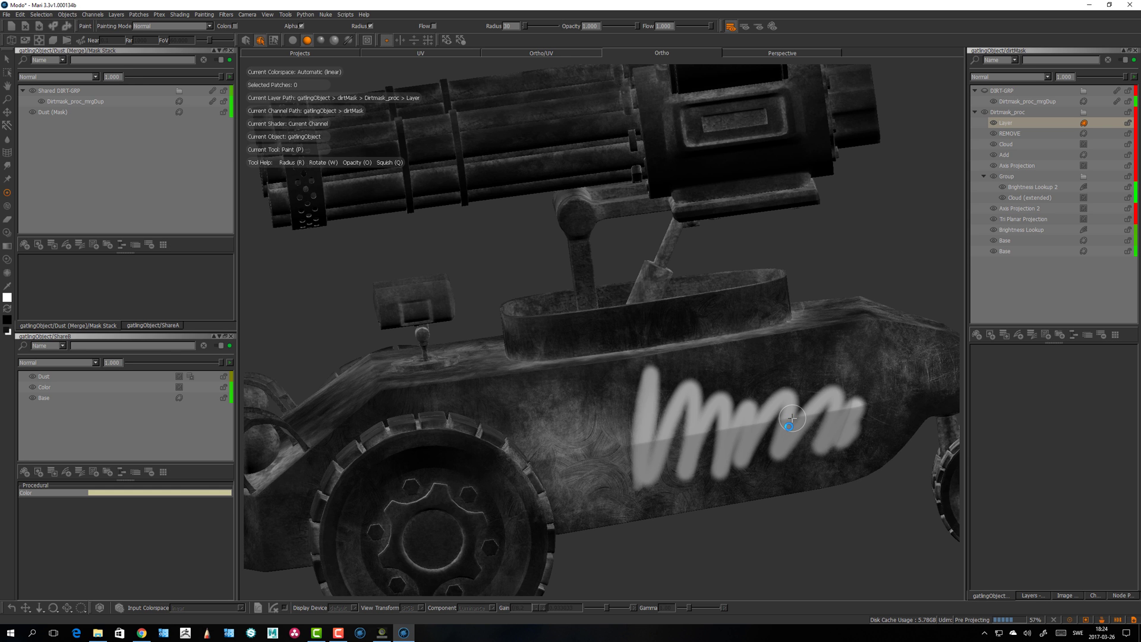
mouse_move(791, 419)
alt+mouse_down()
mouse_move(641, 382)
mouse_move(687, 392)
alt+mouse_up()
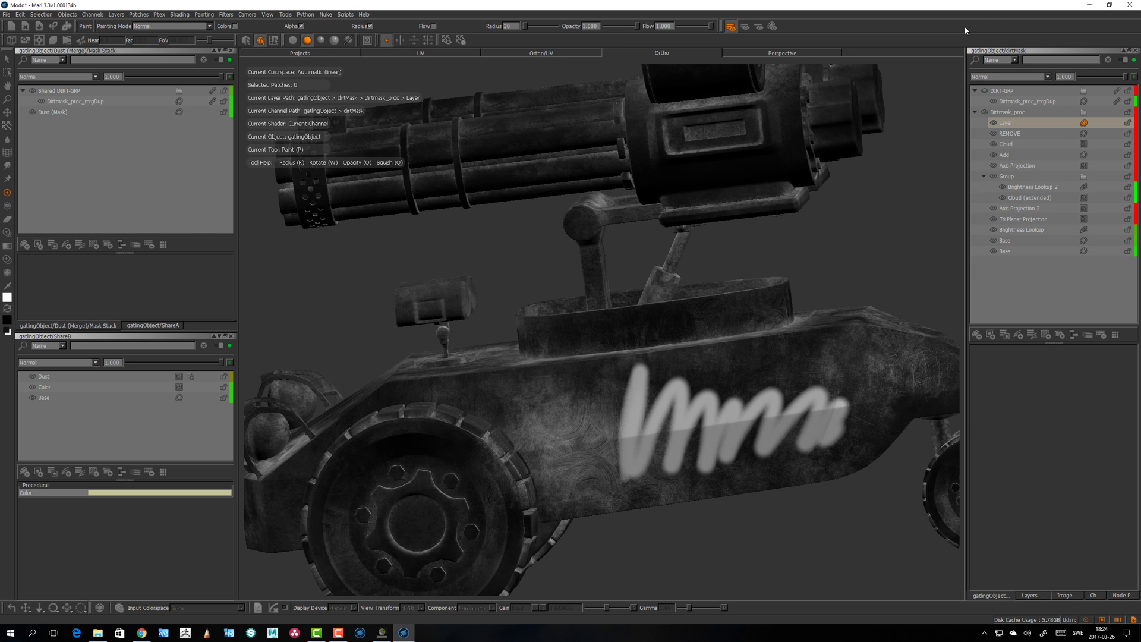
Step: Clone & Merge Dirtmask_proc into a new Dirtmask_proc_mrgDup layer
click(1003, 117)
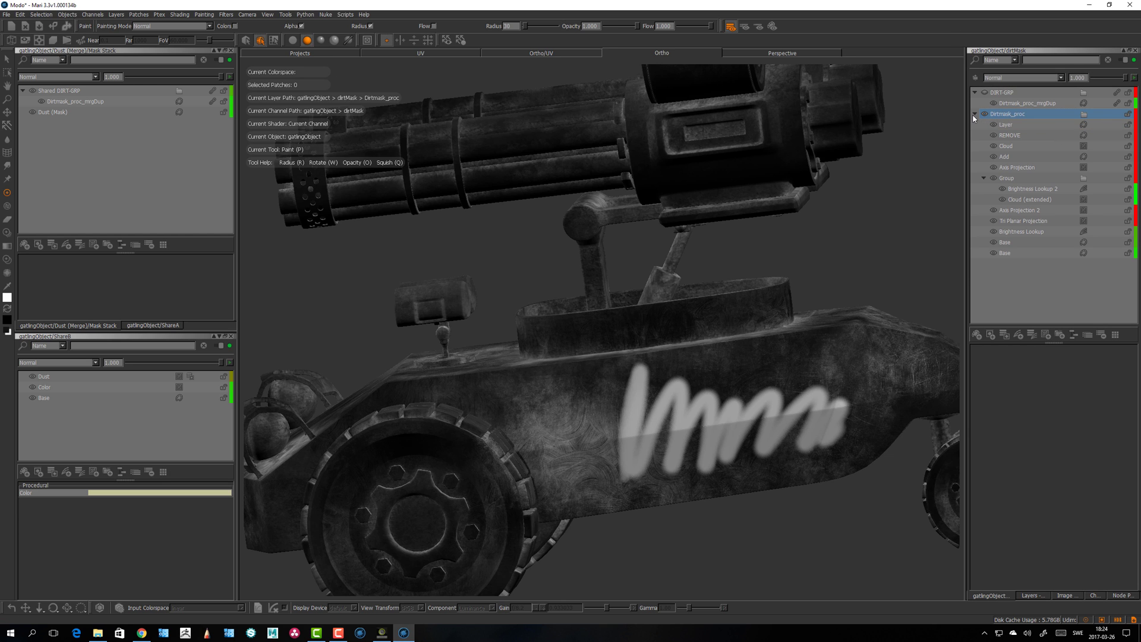
click(975, 114)
right_click(1002, 113)
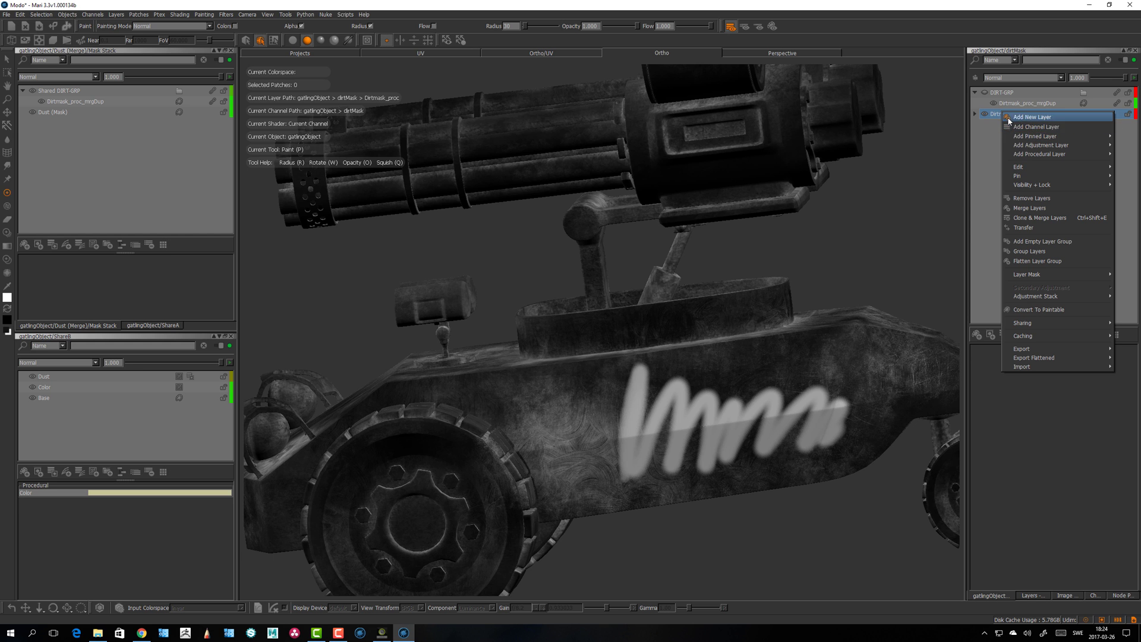
click(1041, 217)
alt+drag(683, 424, 675, 419)
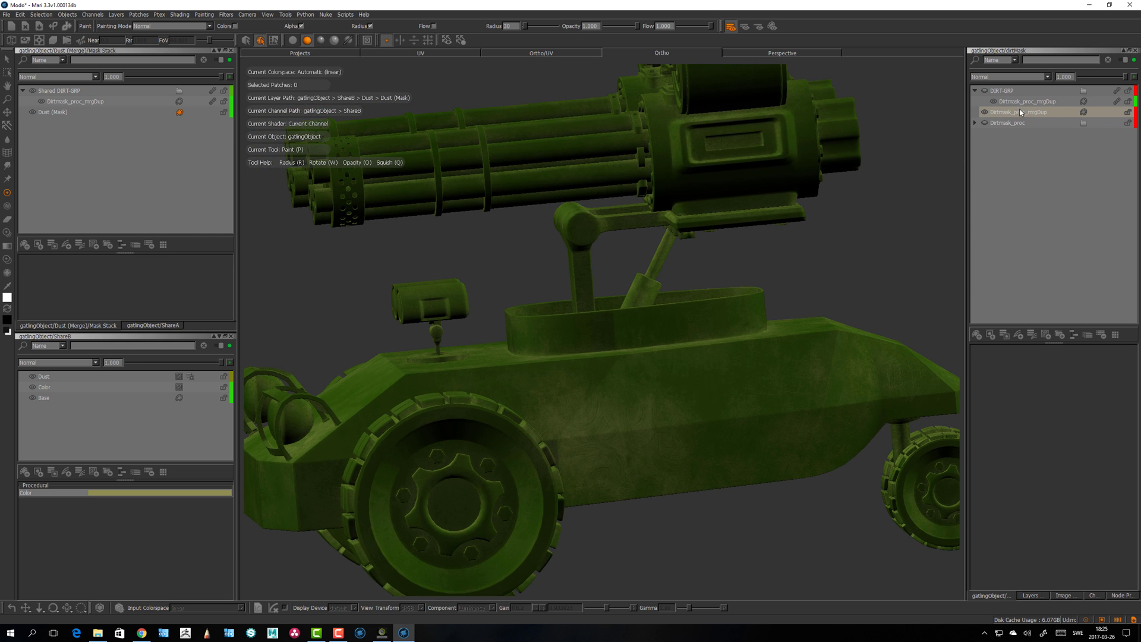
alt+drag(754, 301, 729, 305)
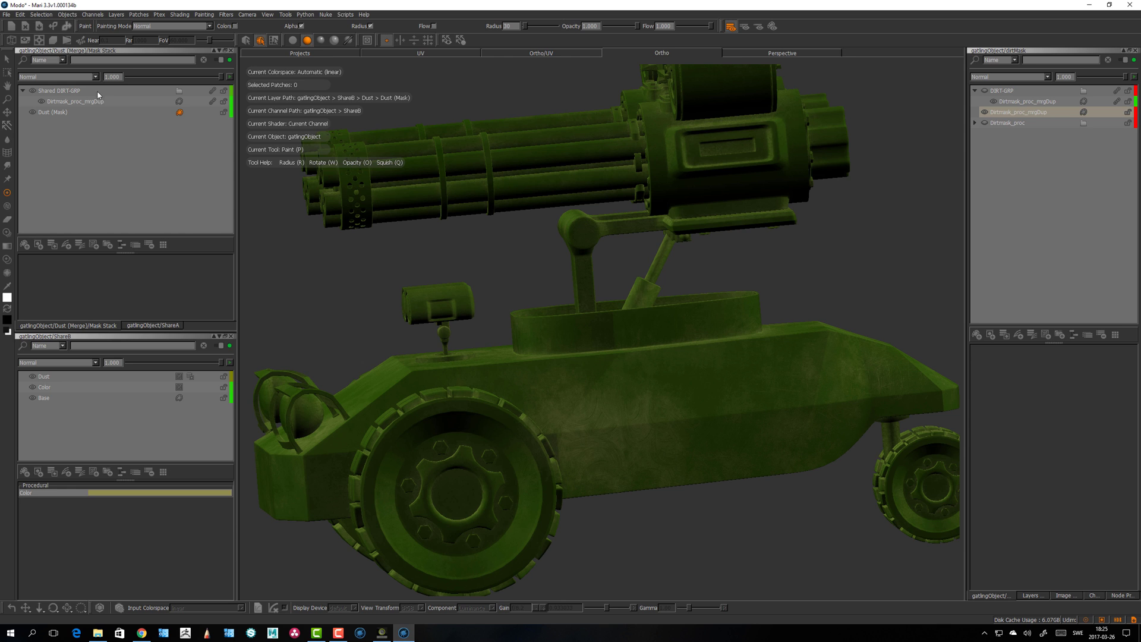
Step: Rename the merged copy layer to V2 and select it
double_click(1016, 113)
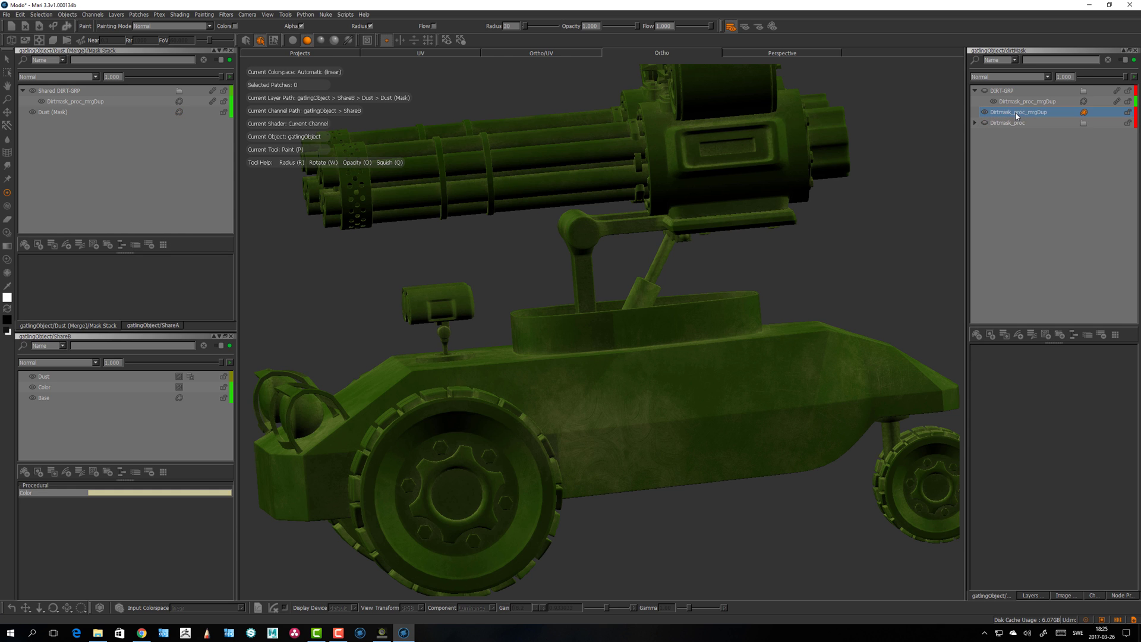
text(V2)
key(Return)
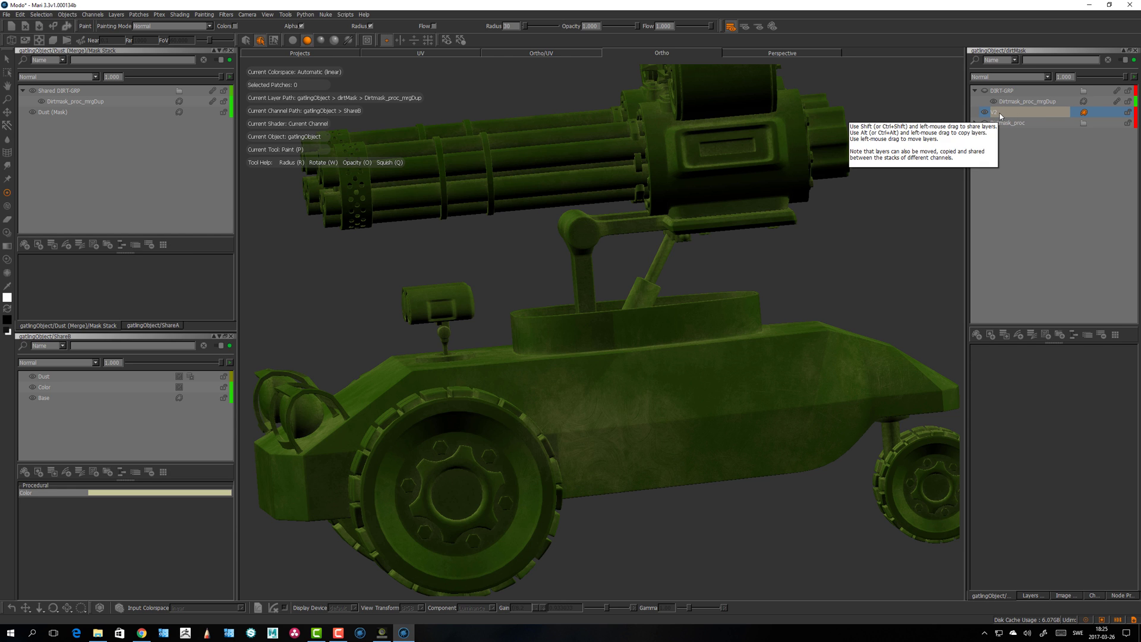
click(997, 116)
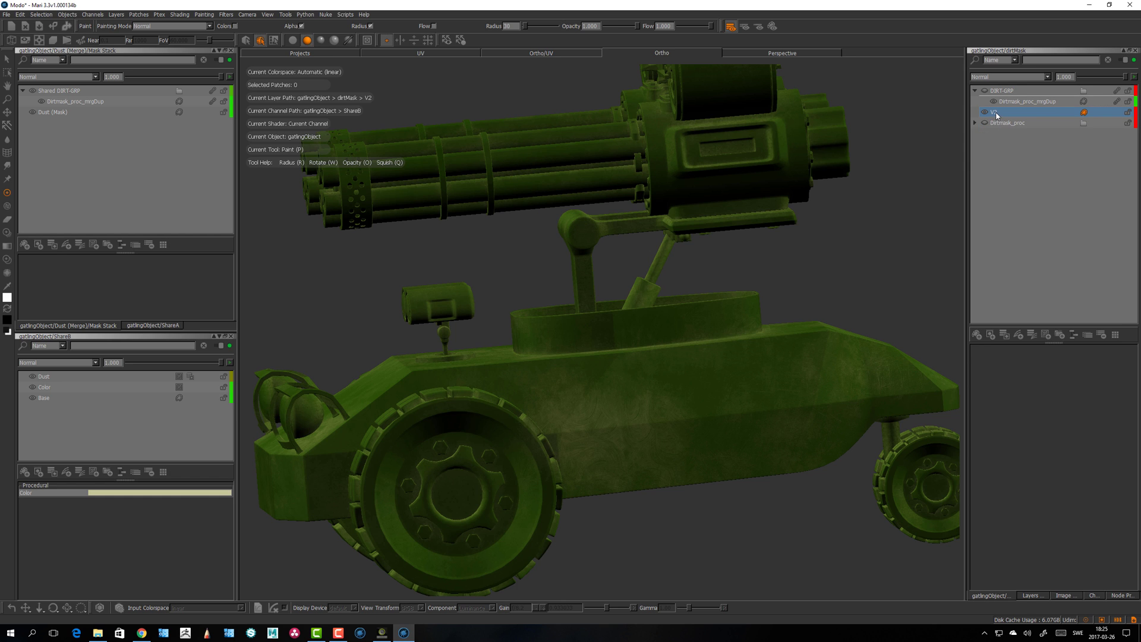
Step: Move V2 into DIRT-GRP and delete the old Dirtmask_proc_mrgDup layer
double_click(1011, 89)
drag(1010, 88, 1010, 88)
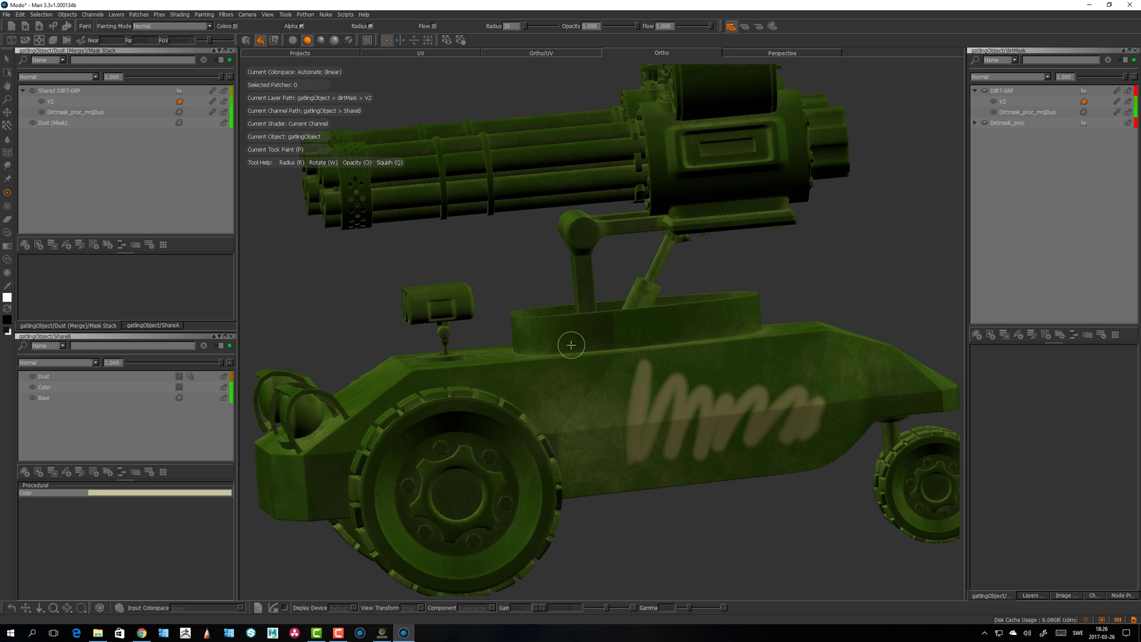
scroll(607, 354, up, 3)
mouse_move(619, 362)
alt+mouse_down()
mouse_move(583, 378)
mouse_move(573, 356)
mouse_move(591, 357)
mouse_move(575, 369)
alt+mouse_up()
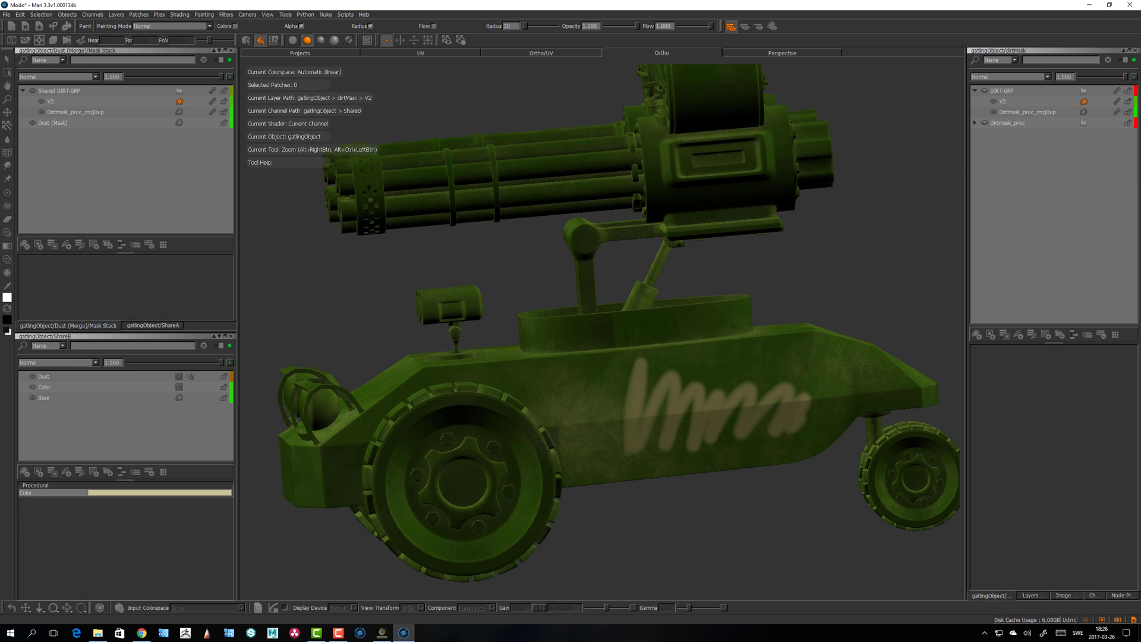
click(1017, 112)
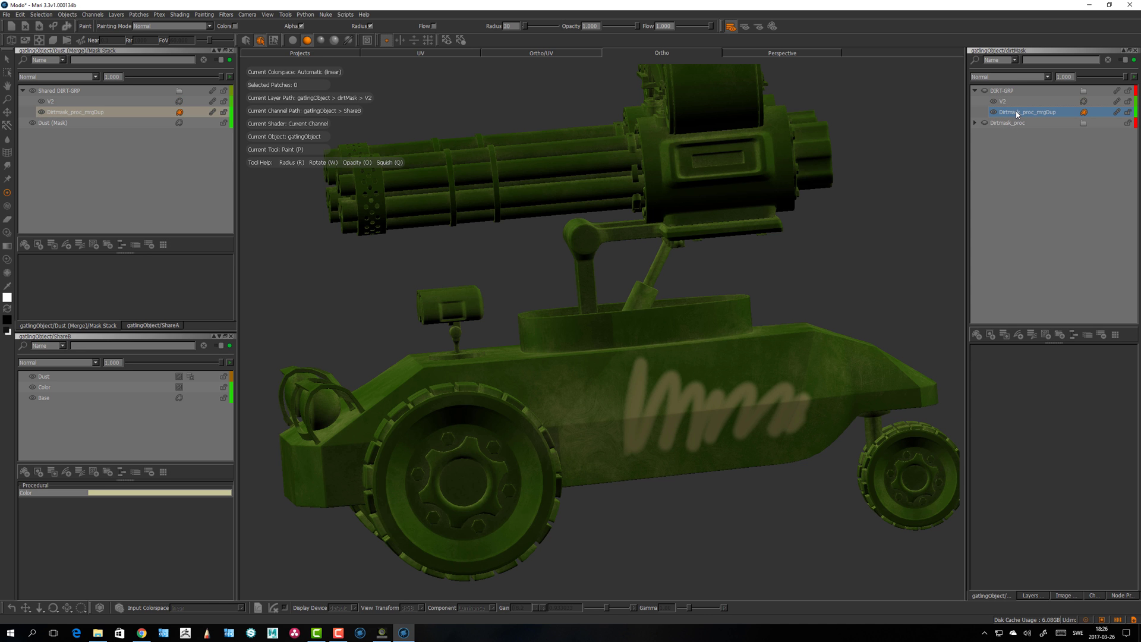
key(Delete)
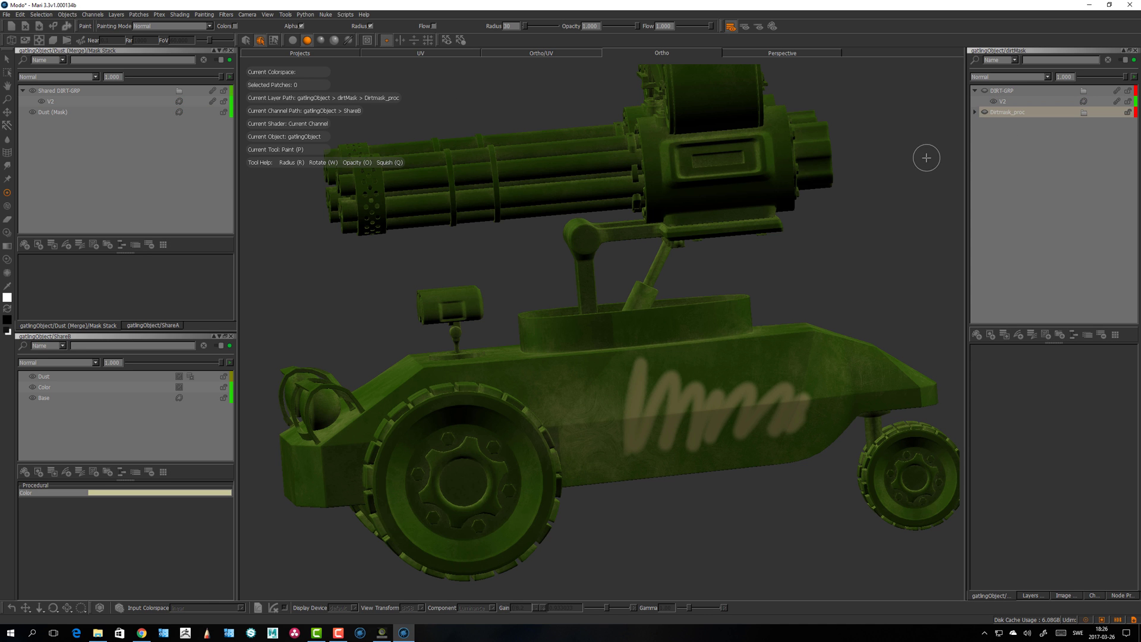
Step: Orbit and zoom the vehicle to inspect the sandy scribble on its side
mouse_move(571, 295)
middle_down()
mouse_move(606, 300)
mouse_move(478, 253)
middle_up()
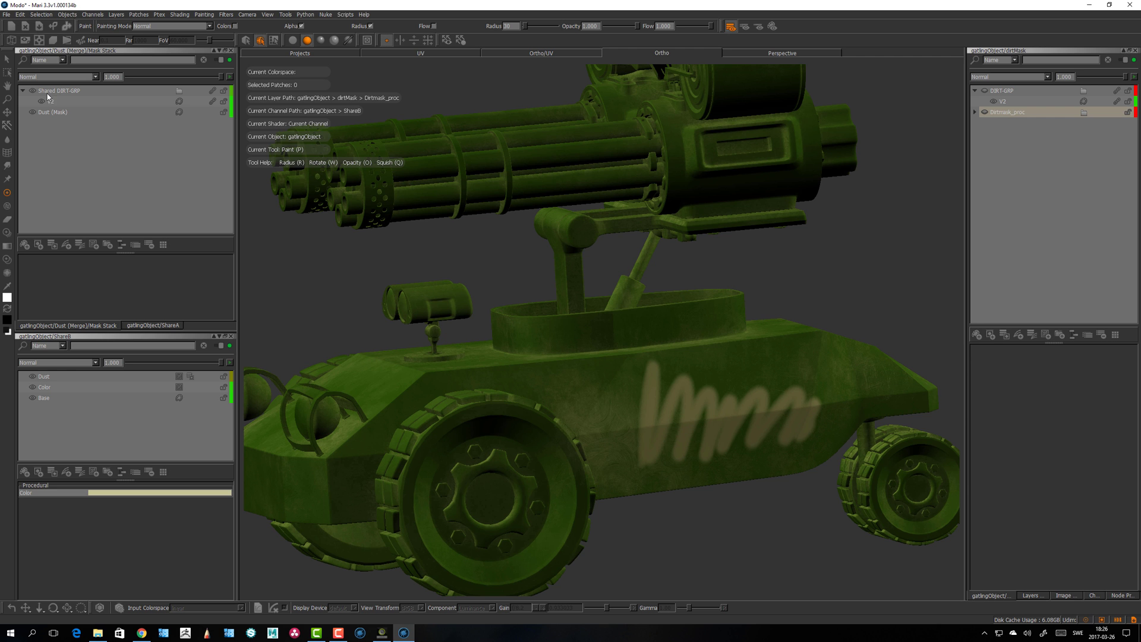
middle_drag(406, 312, 407, 327)
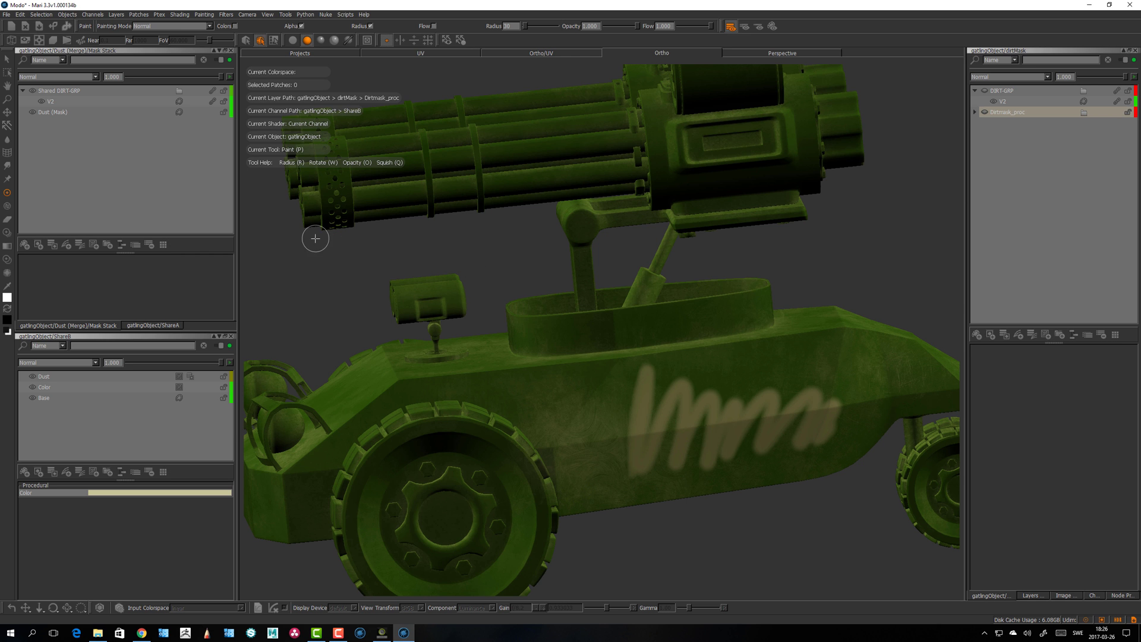
alt+drag(477, 206, 627, 331)
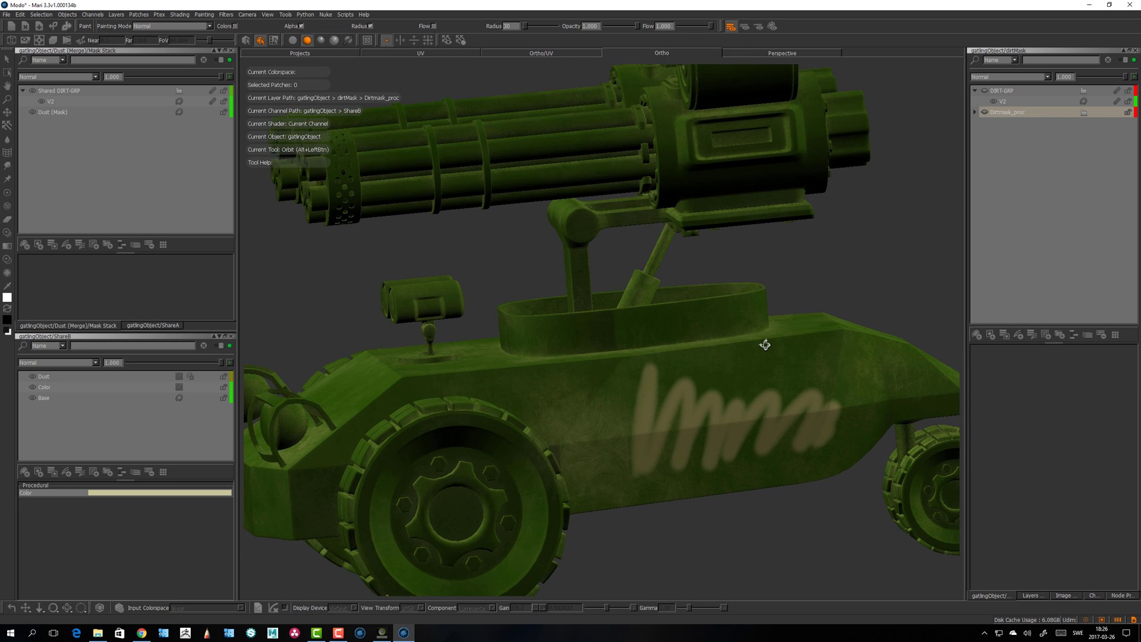
alt+drag(764, 339, 777, 358)
alt+right_drag(777, 357, 780, 357)
mouse_move(686, 361)
alt+mouse_down()
mouse_move(741, 382)
mouse_move(612, 375)
alt+mouse_up()
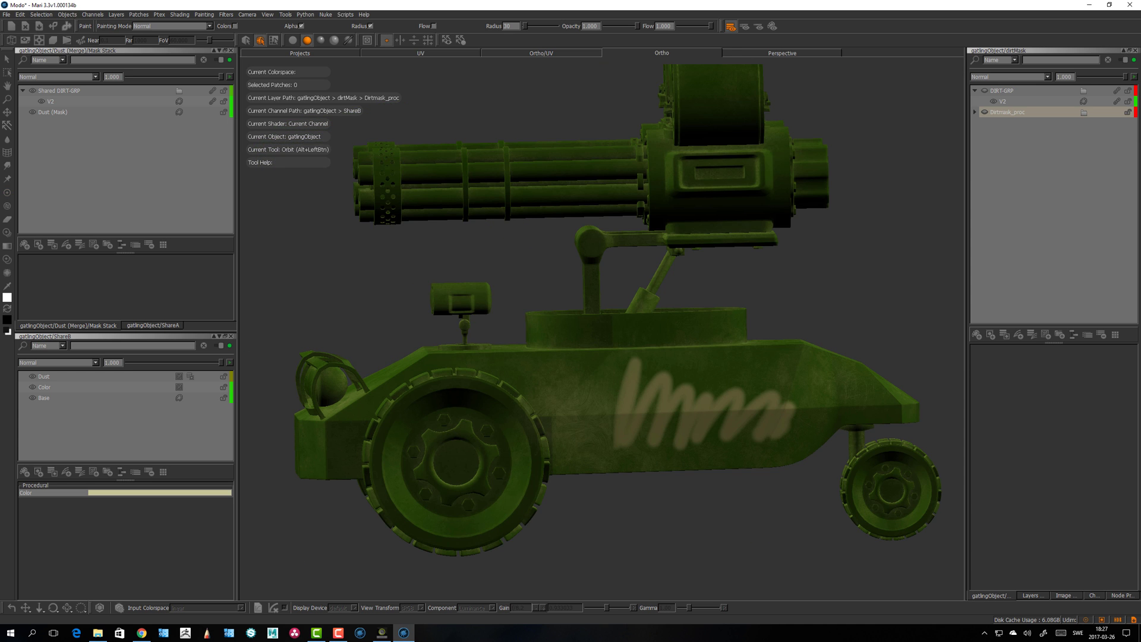
alt+drag(615, 377, 606, 380)
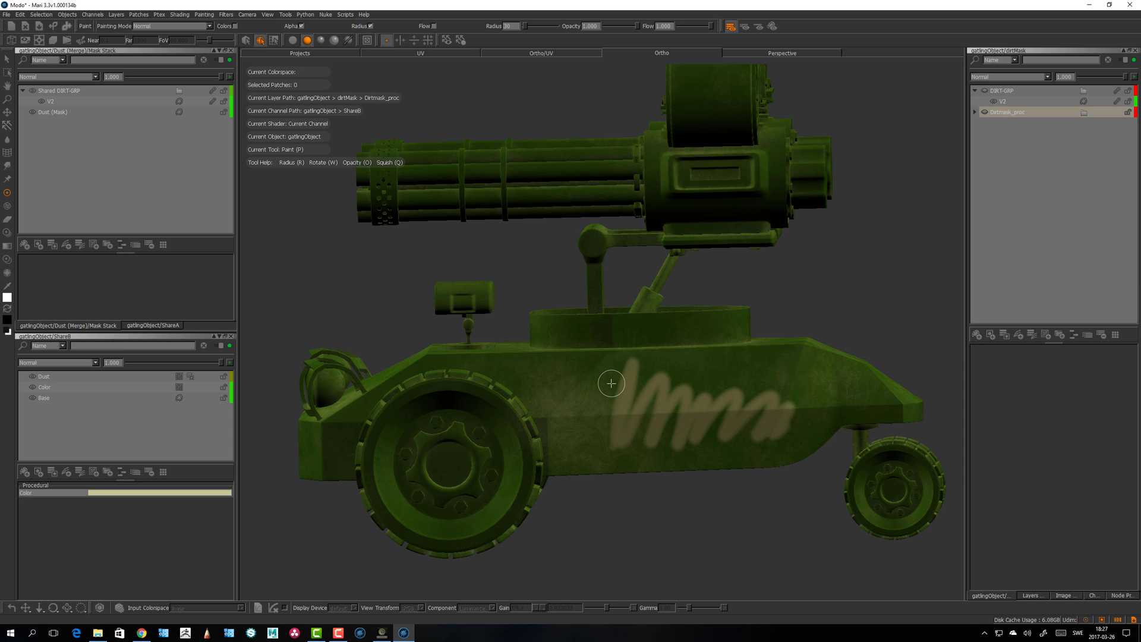
scroll(611, 384, down, 3)
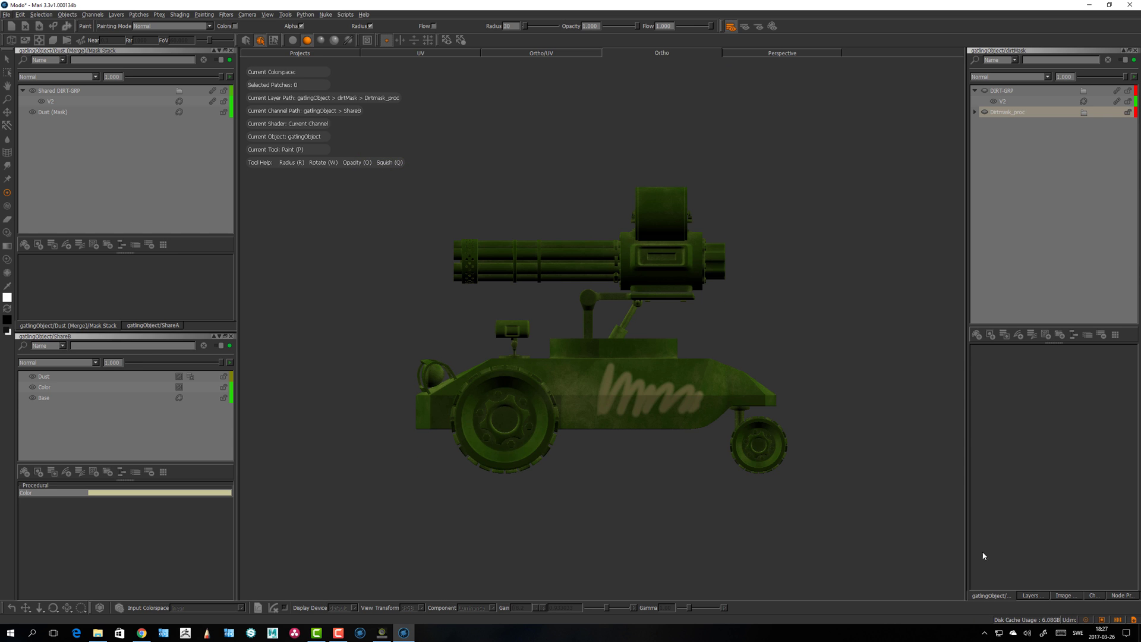
Step: Display the dirtMask channel on the vehicle from the Channels list, showing the checker pattern
click(1095, 594)
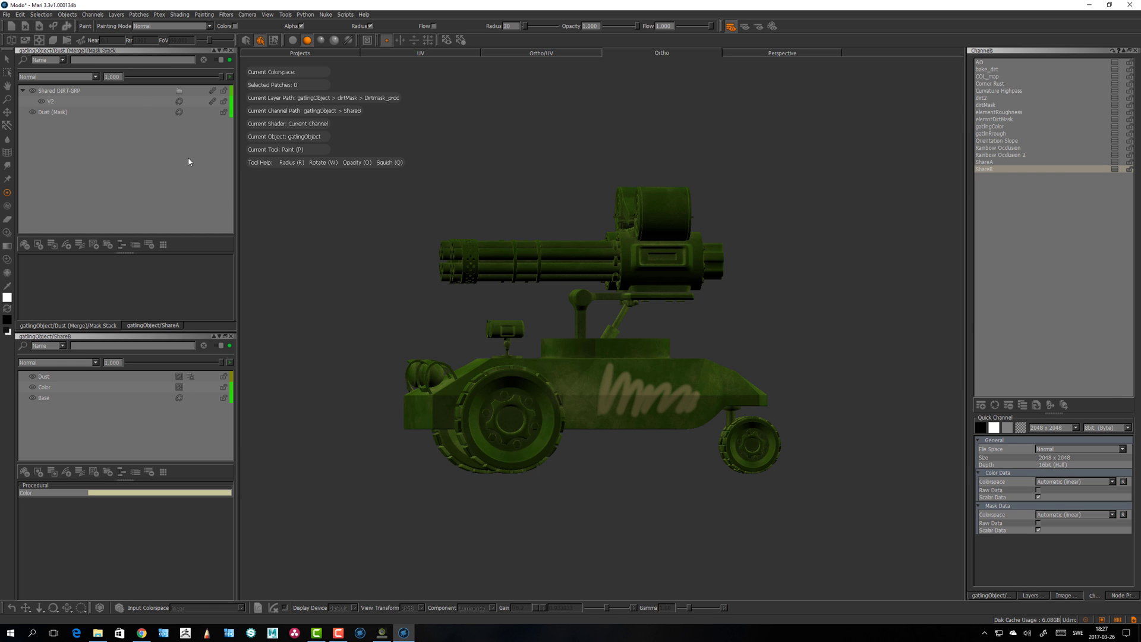
click(999, 106)
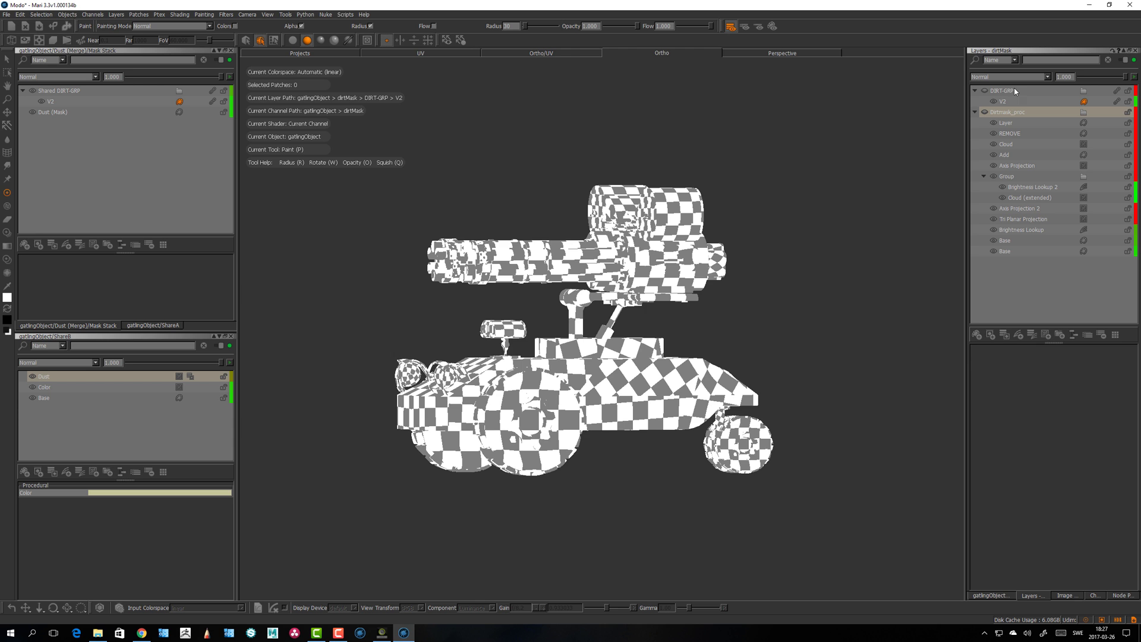
click(1094, 594)
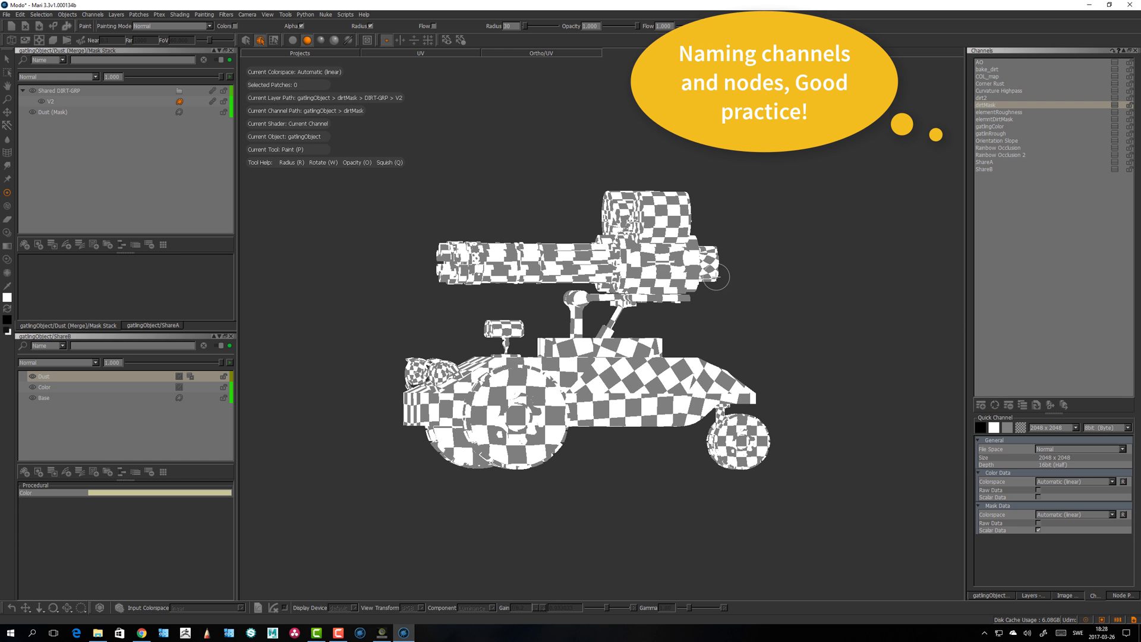
Step: Orbit and zoom the vehicle to a side-on view of the checkered surface
alt+drag(717, 277, 702, 287)
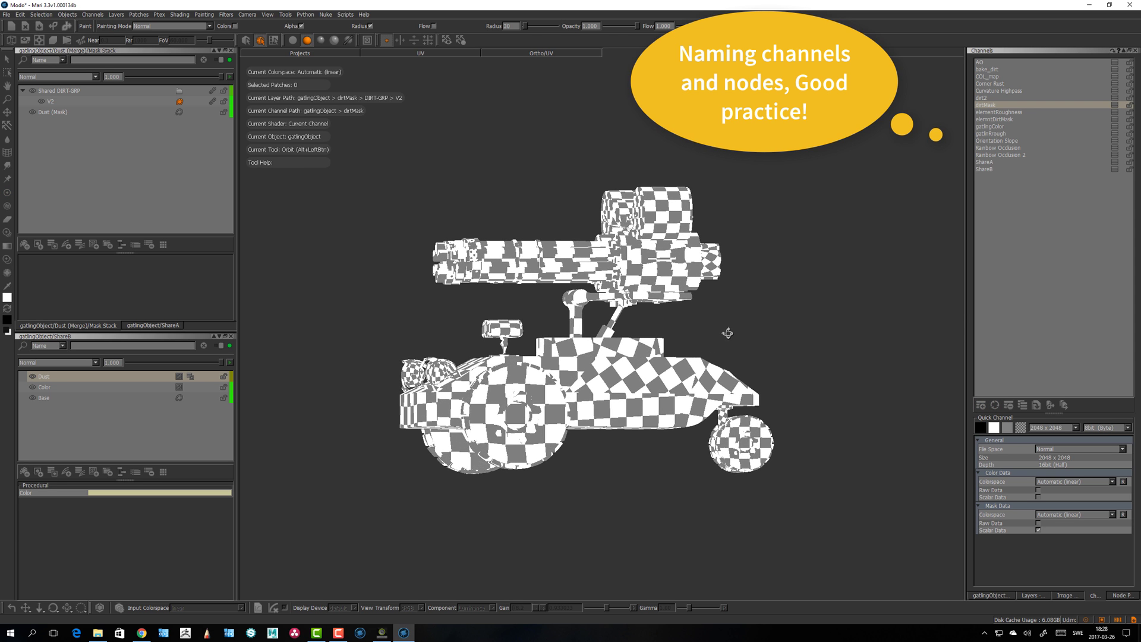
alt+right_drag(726, 331, 722, 334)
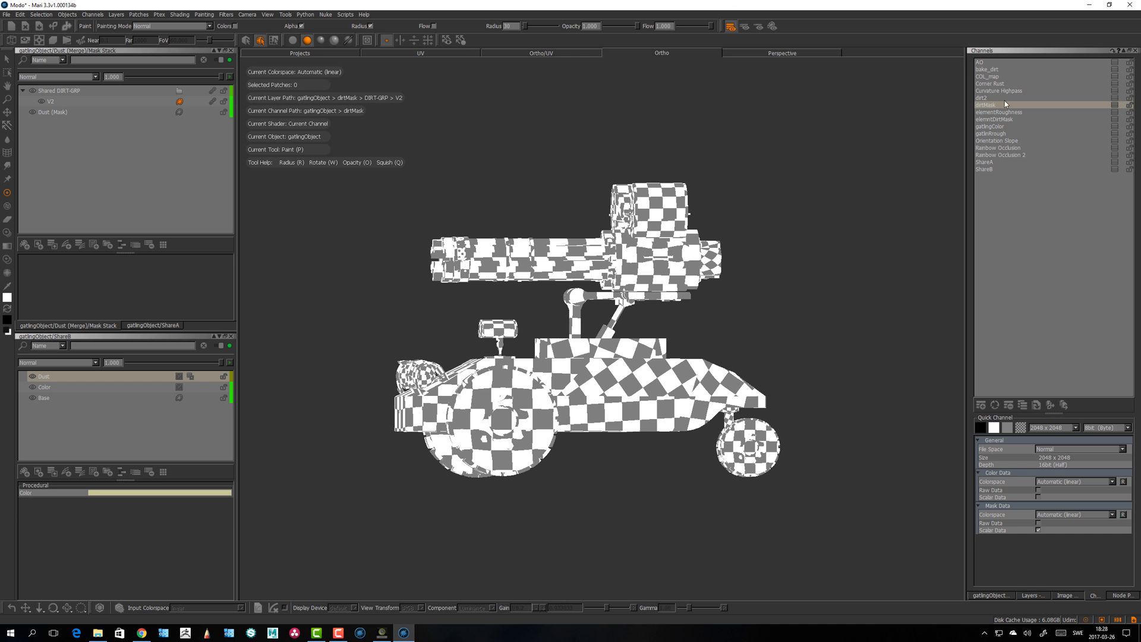
alt+drag(759, 326, 723, 331)
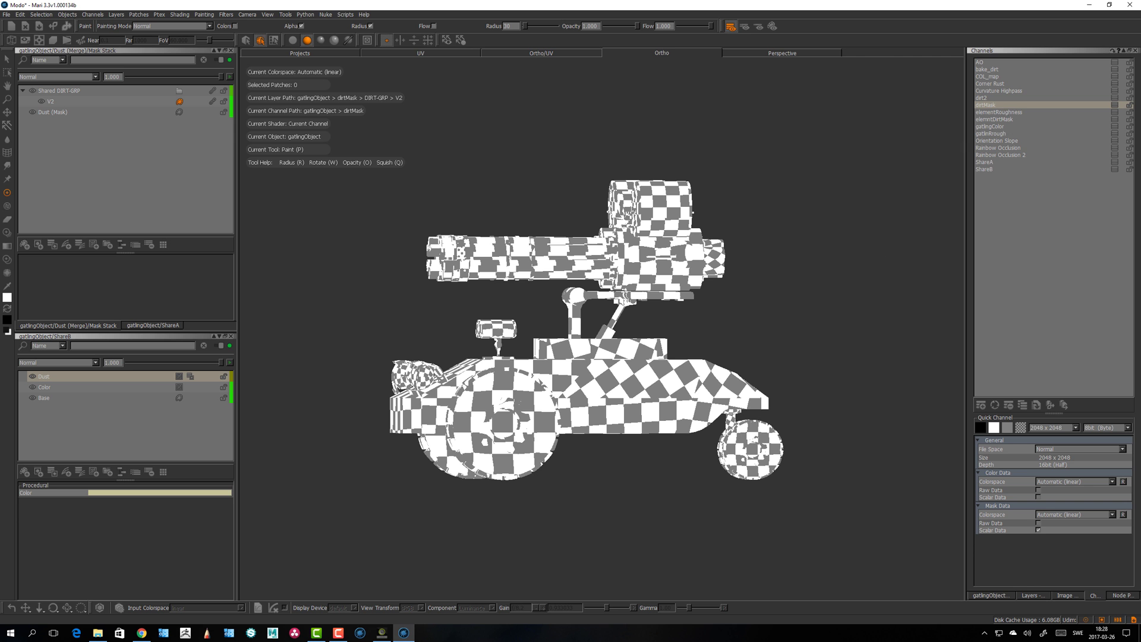